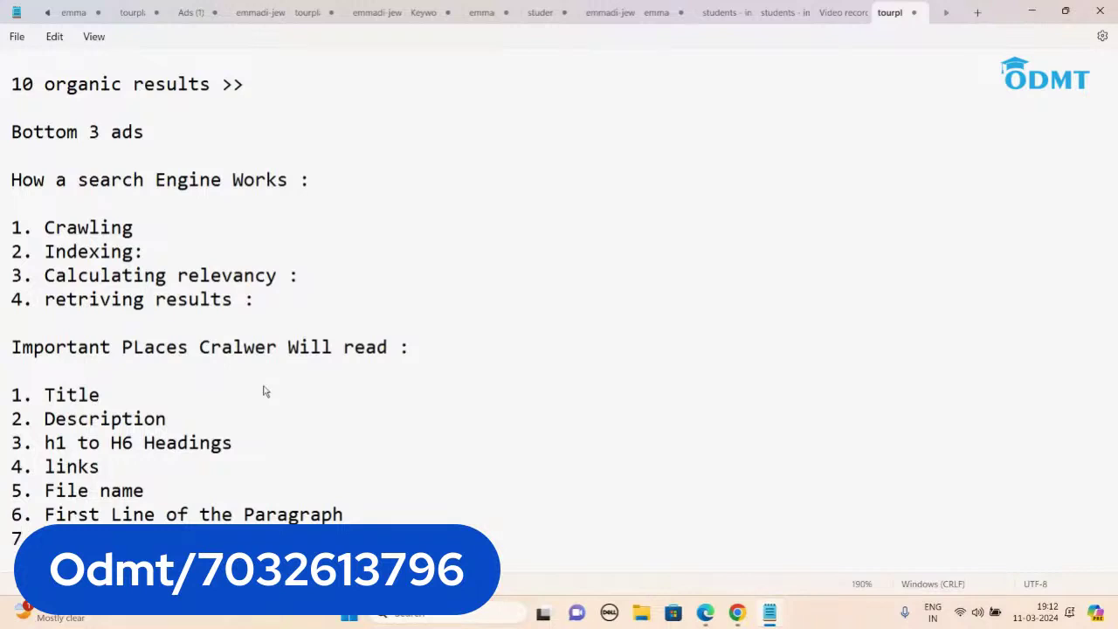
- Add "8. Bold and Italics" to the crawler list and write the example "Sachin is a great cricket Player" beside Title
key("Return")
type("8")
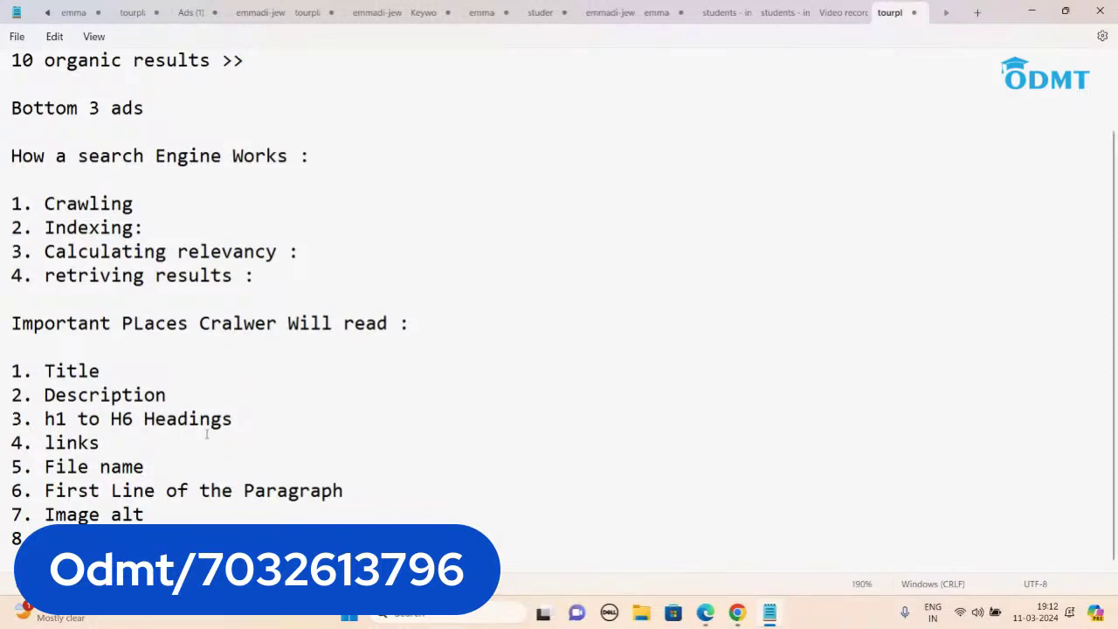
left_click(133, 370)
type("Sachin ")
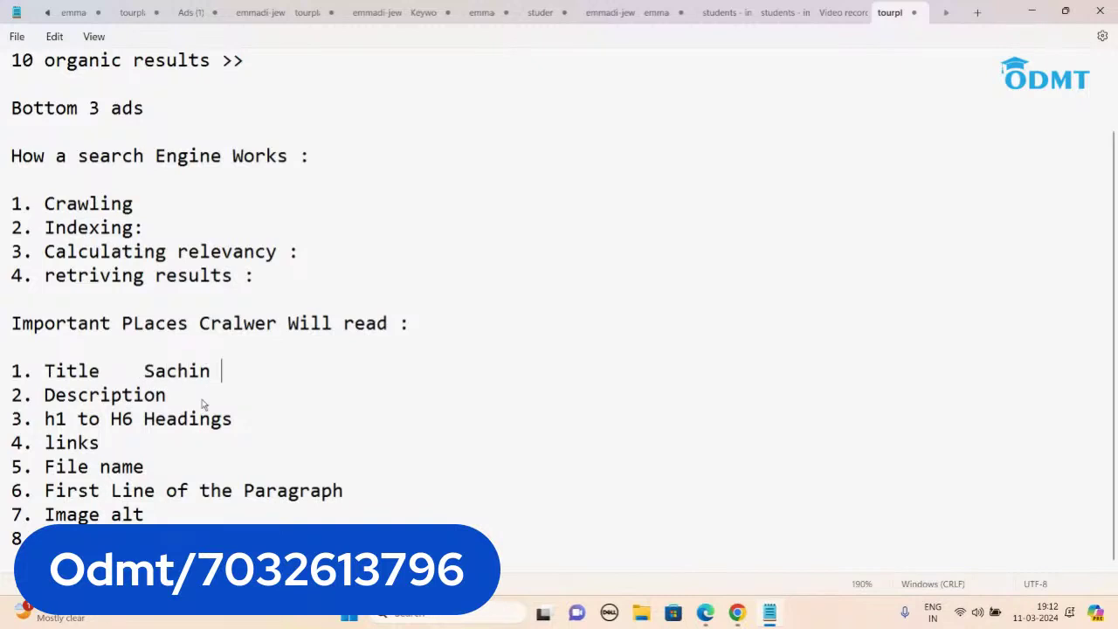
type("is a great cr")
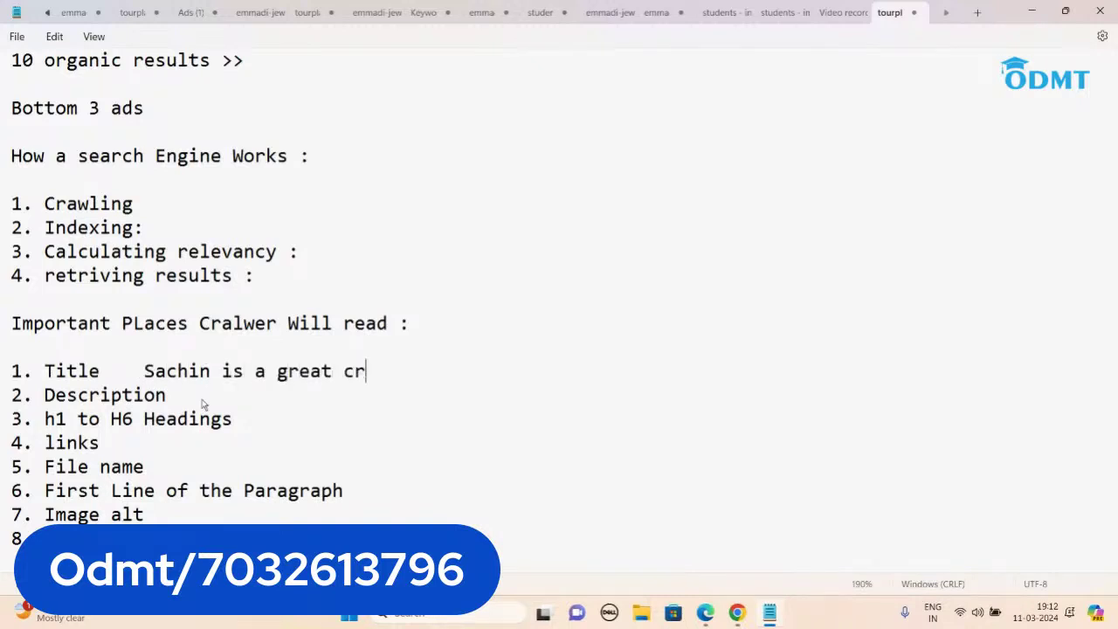
type("icket Player")
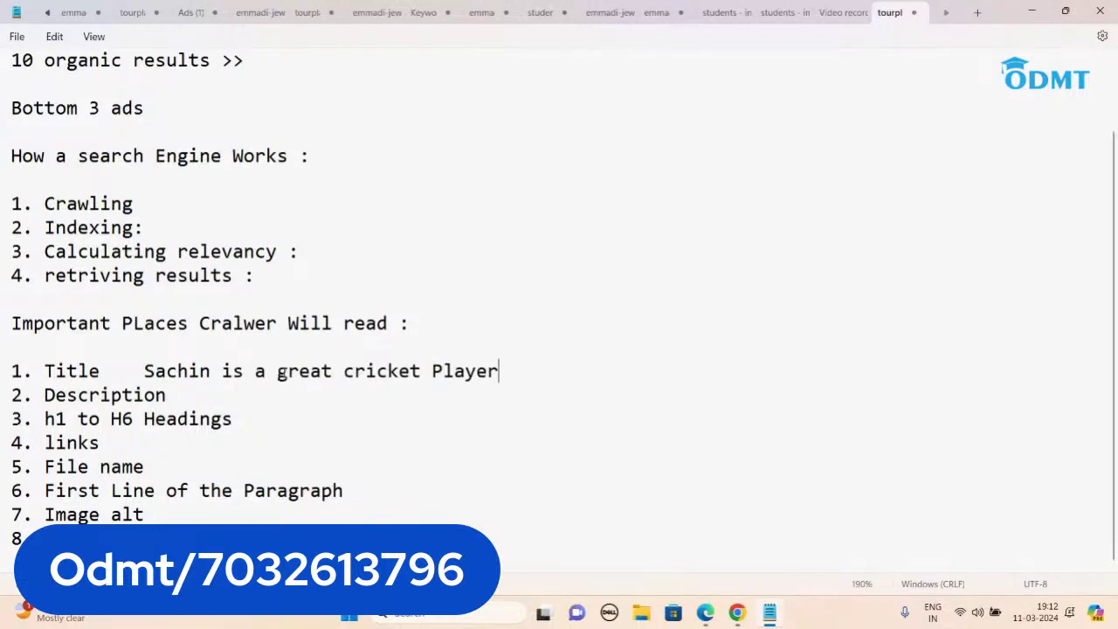
left_click_drag(211, 372, 145, 374)
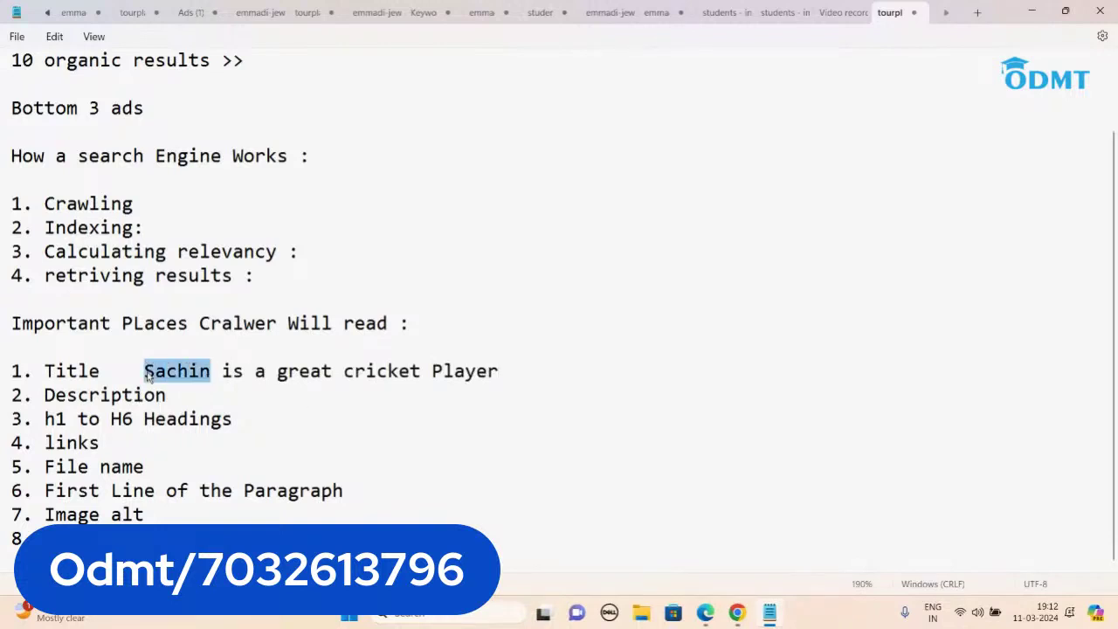
left_click_drag(277, 373, 311, 374)
scroll(344, 404, "up", 1)
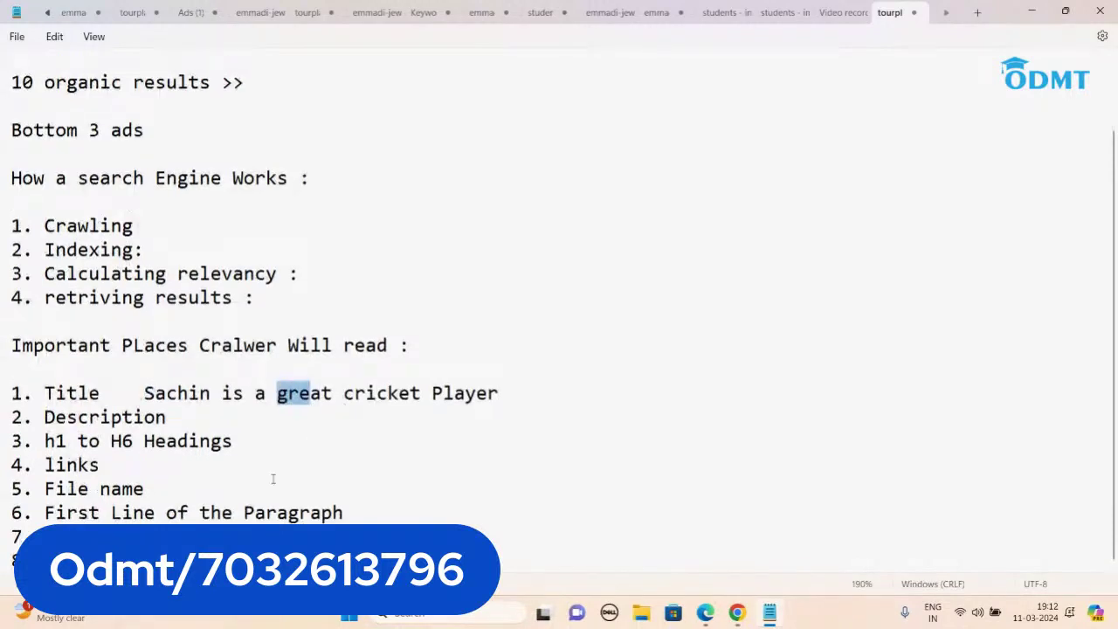
- Add the heading "Keyword research" below the crawler list, followed by a blank line
left_click(1003, 68)
scroll(1003, 68, "down", 3)
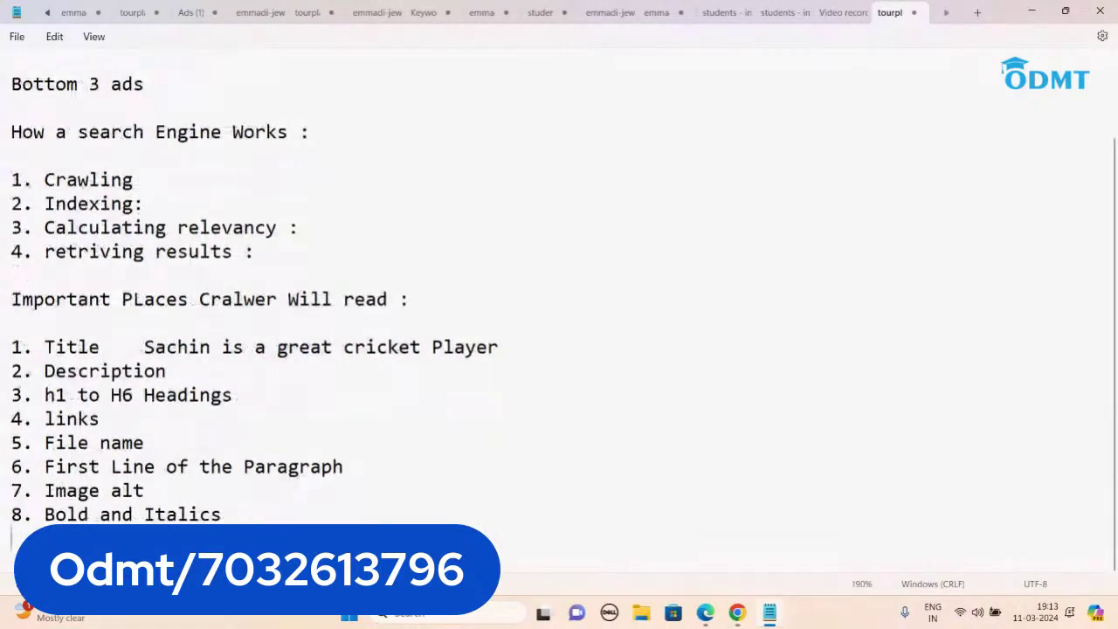
type("Ke")
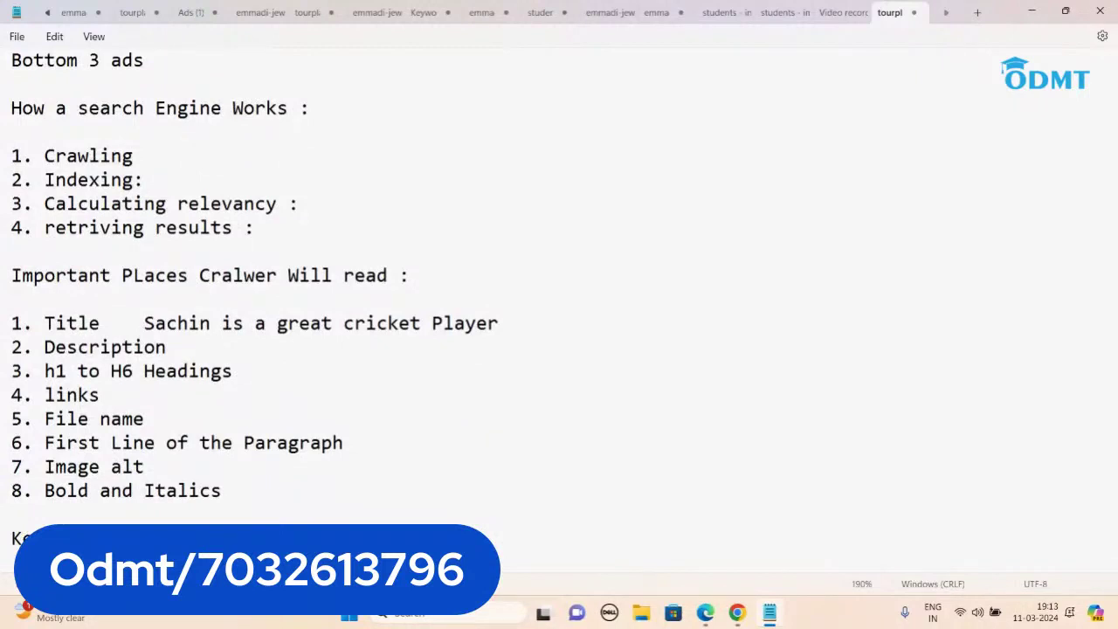
scroll(254, 275, "down", 1)
type("yword research")
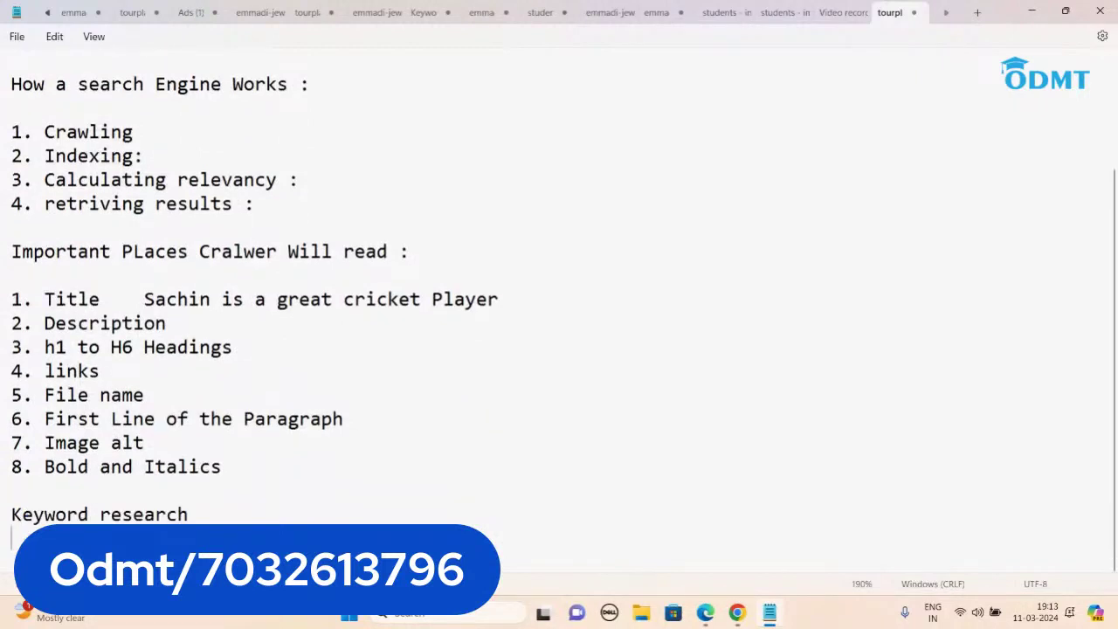
key("Return")
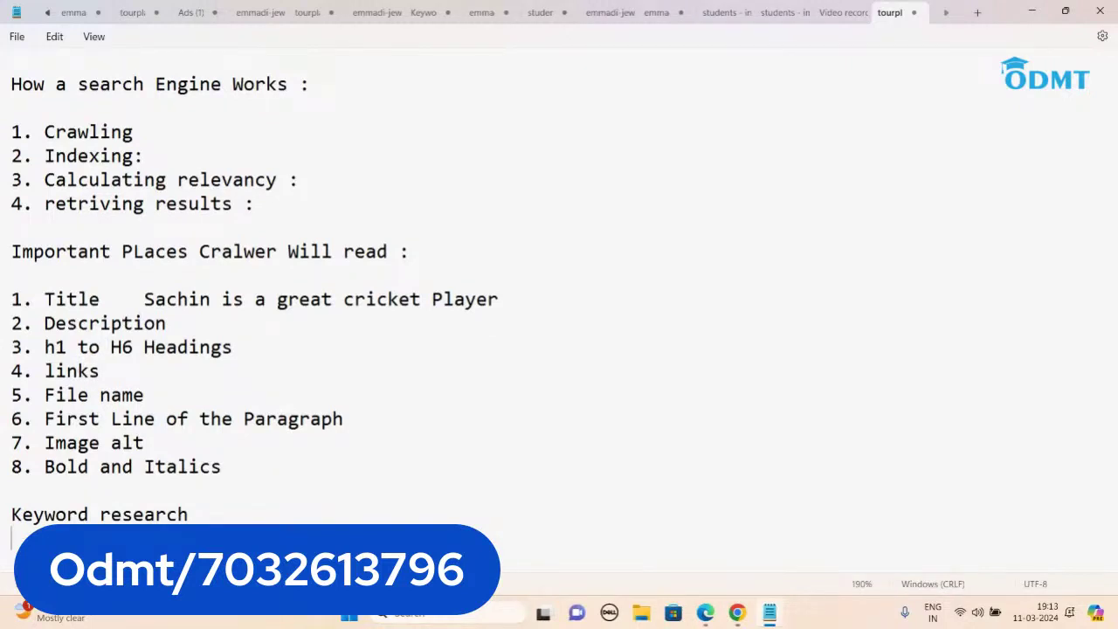
scroll(563, 312, "down", 1)
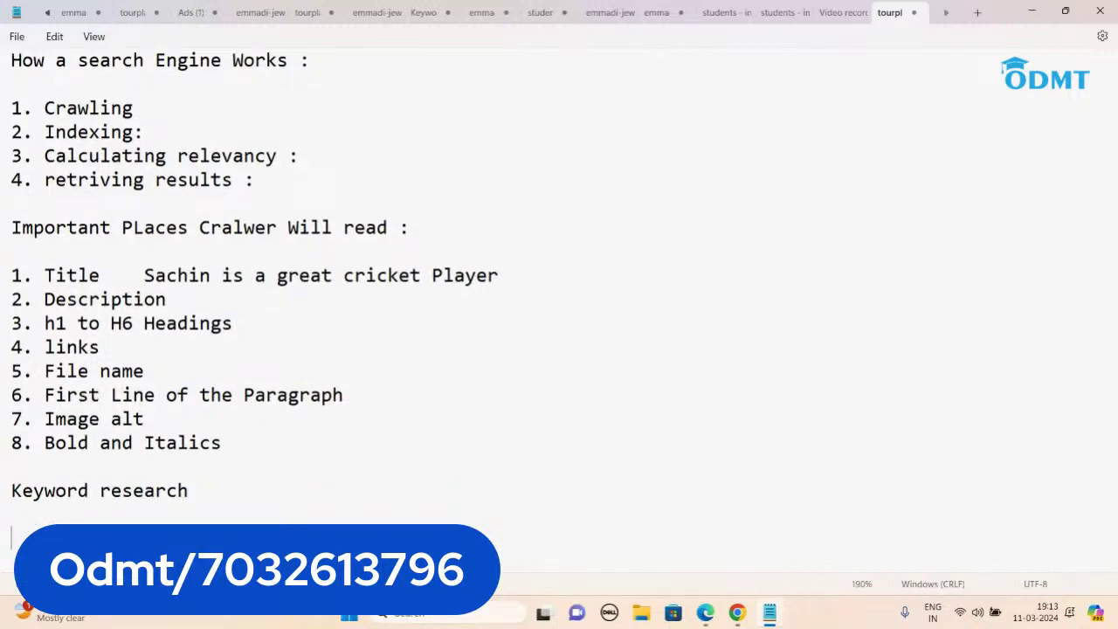
- List four numbered items under Keyword research: Brain Stroming, Google suggest, Keyword Planner and Uber Suggest
type("1.")
key("Return")
type("2")
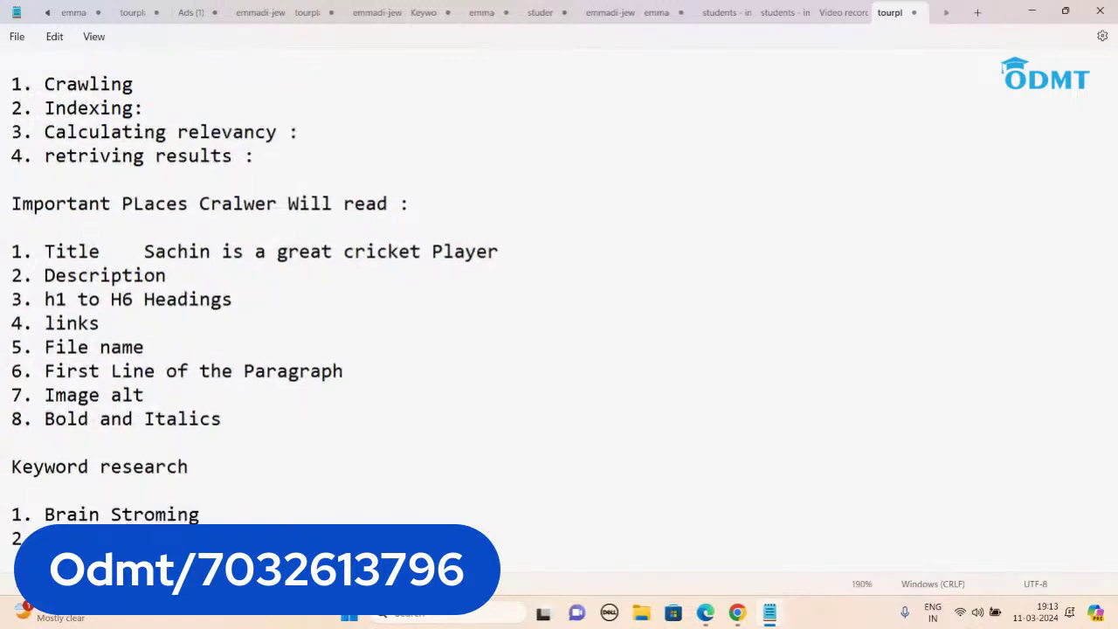
type(". Google suggest")
key("Return")
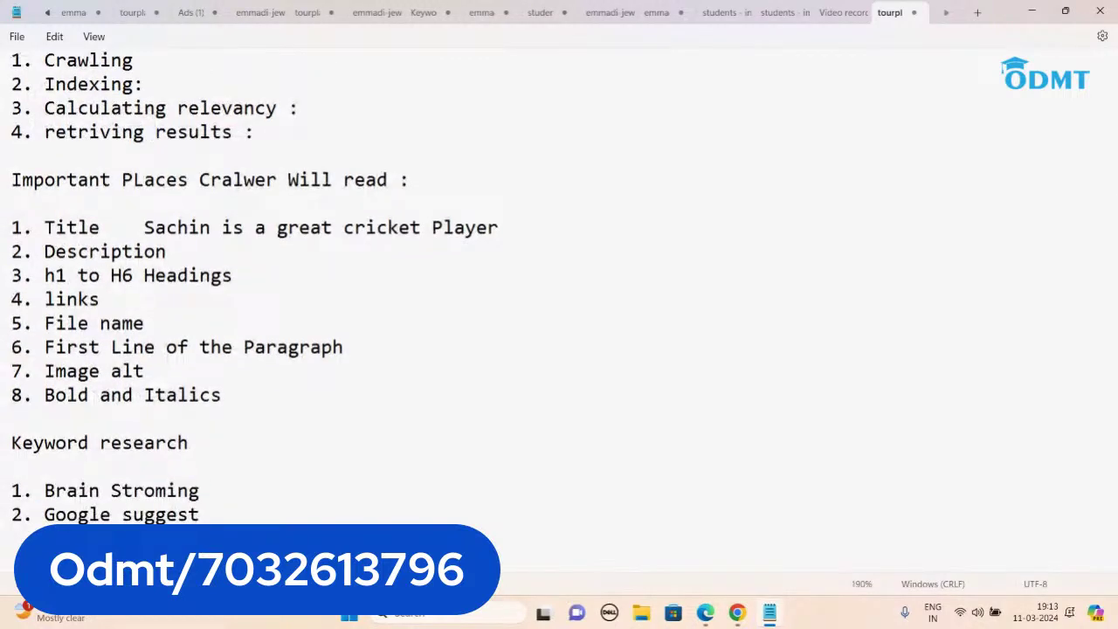
type("3. Keyword Planner")
key("Return")
type("4")
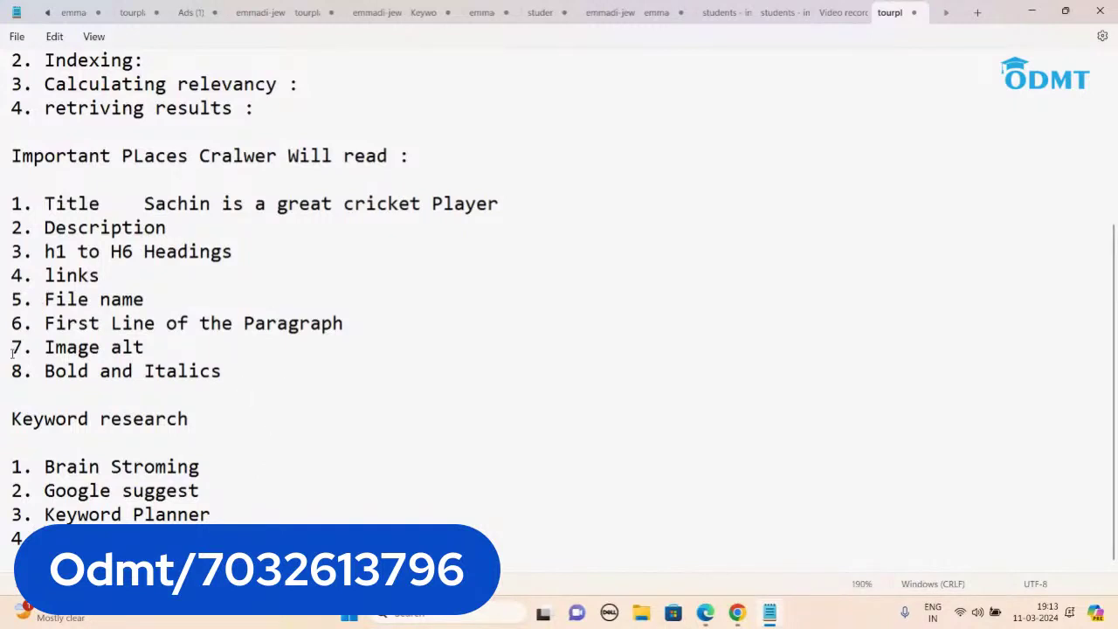
- Compare the eight places the crawler reads with the four keyword research methods, highlighting each list in turn
left_click_drag(222, 371, 3, 207)
left_click(202, 281)
left_click_drag(222, 538, 11, 466)
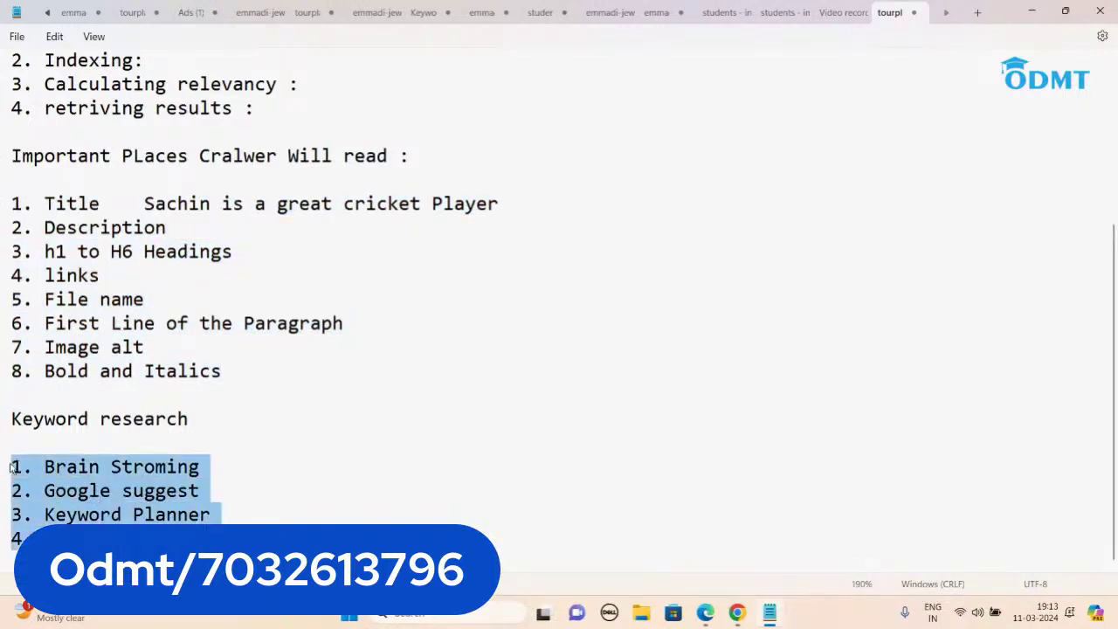
left_click(155, 491)
left_click_drag(233, 372, 5, 216)
left_click(209, 286)
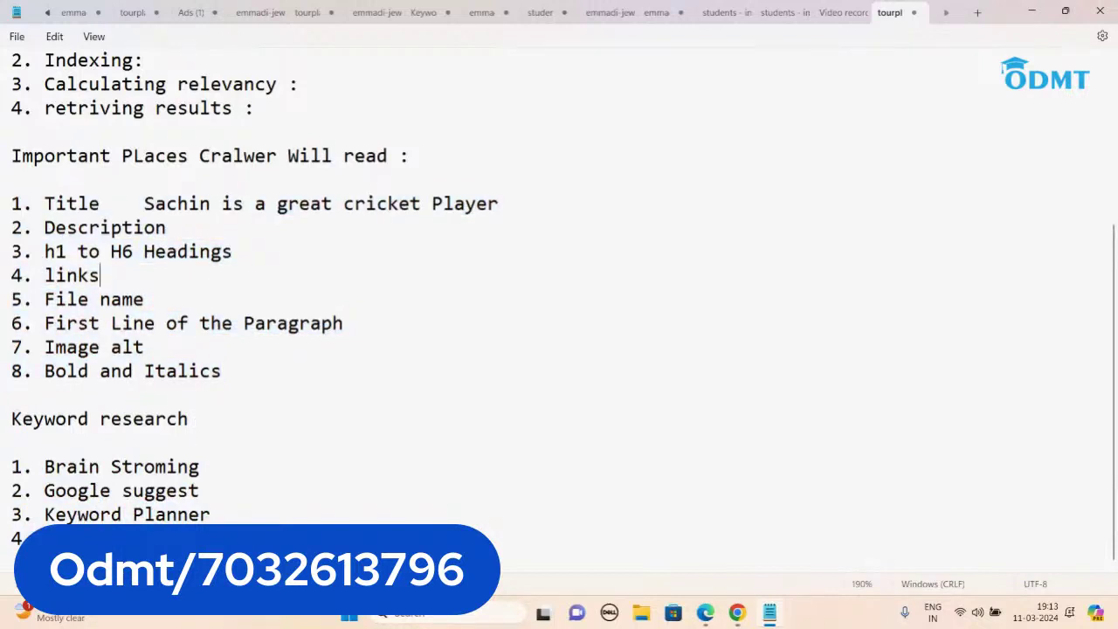
left_click_drag(222, 538, 12, 466)
left_click(224, 376)
- Switch to the Gmail inbox in Chrome, look over the received messages, and return to the Notepad notes
left_click(738, 611)
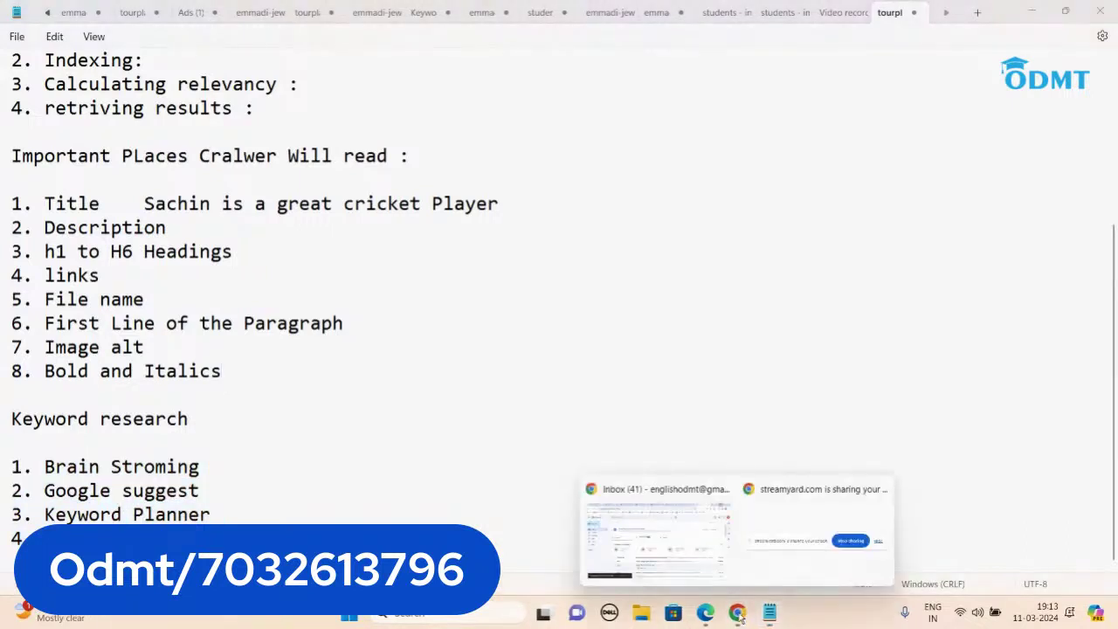
left_click(685, 569)
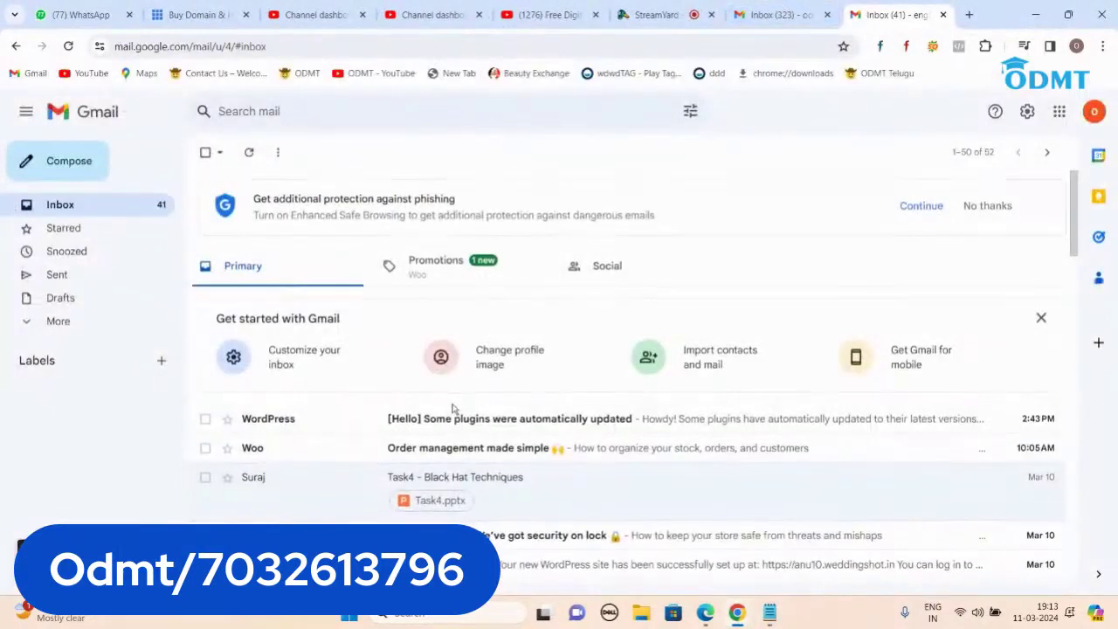
scroll(453, 408, "down", 1)
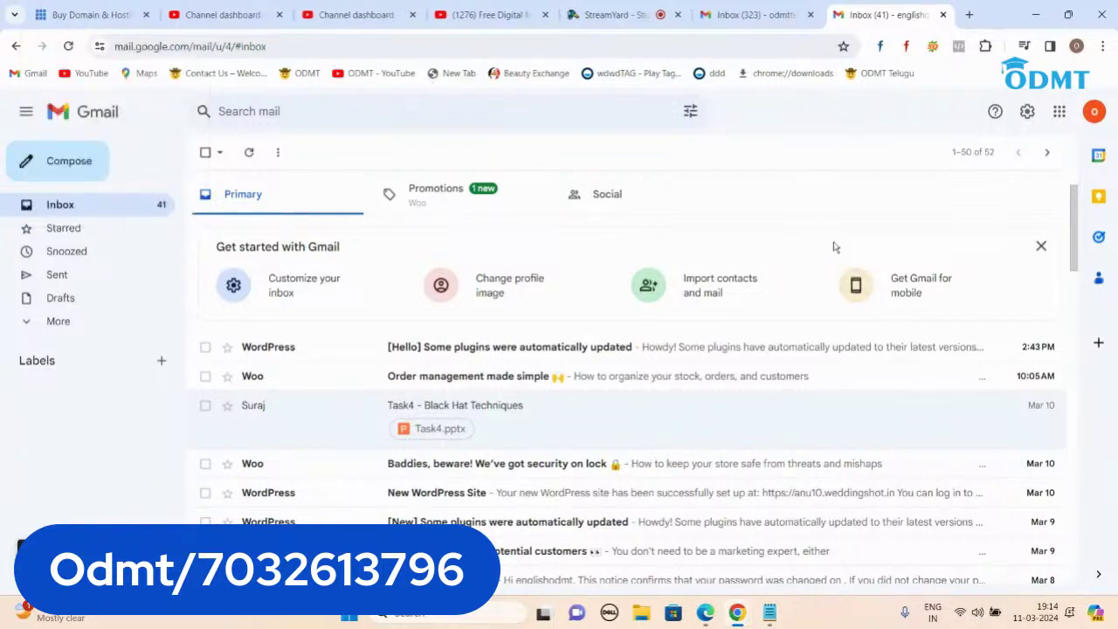
left_click(769, 612)
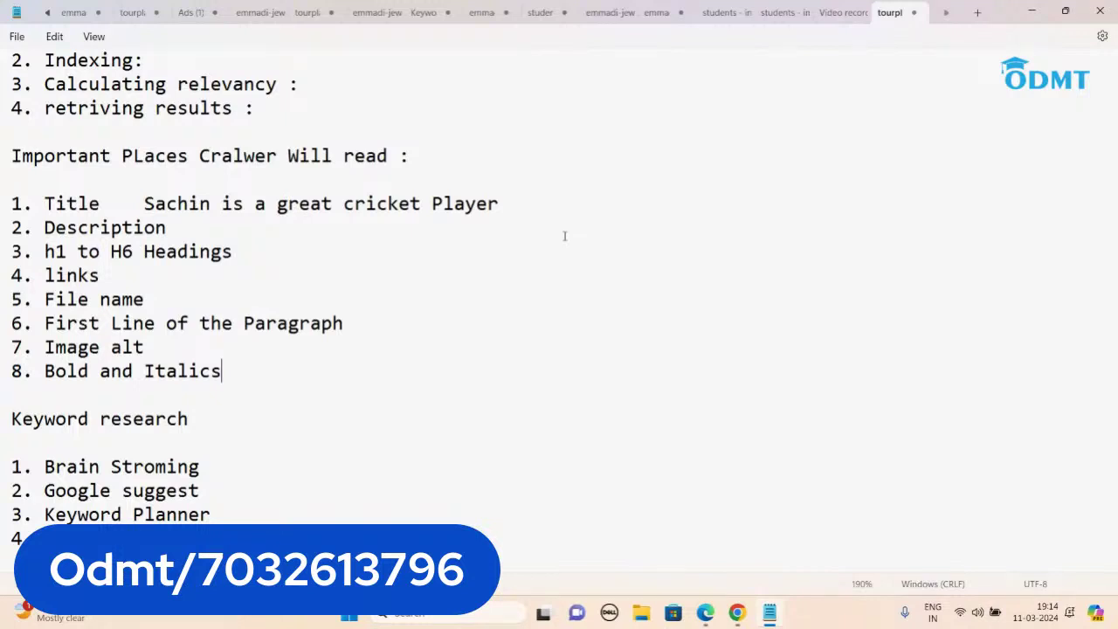
- Switch to Gmail in Chrome and read through the Task4.pptx attachment on black hat techniques, closing its preview when done
left_click(737, 611)
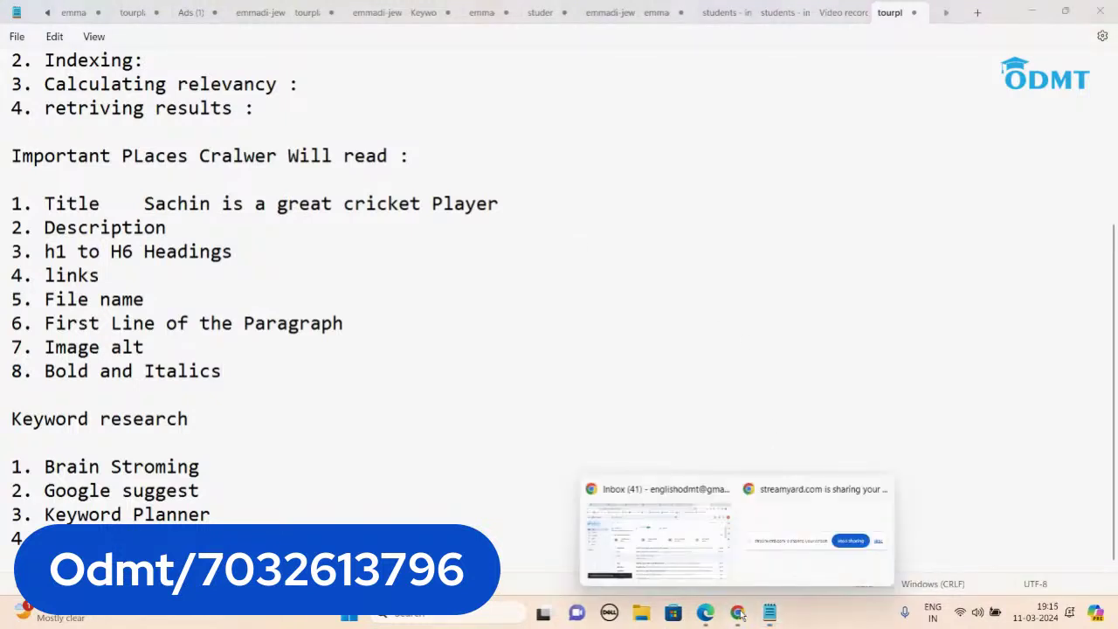
left_click(686, 563)
left_click(442, 434)
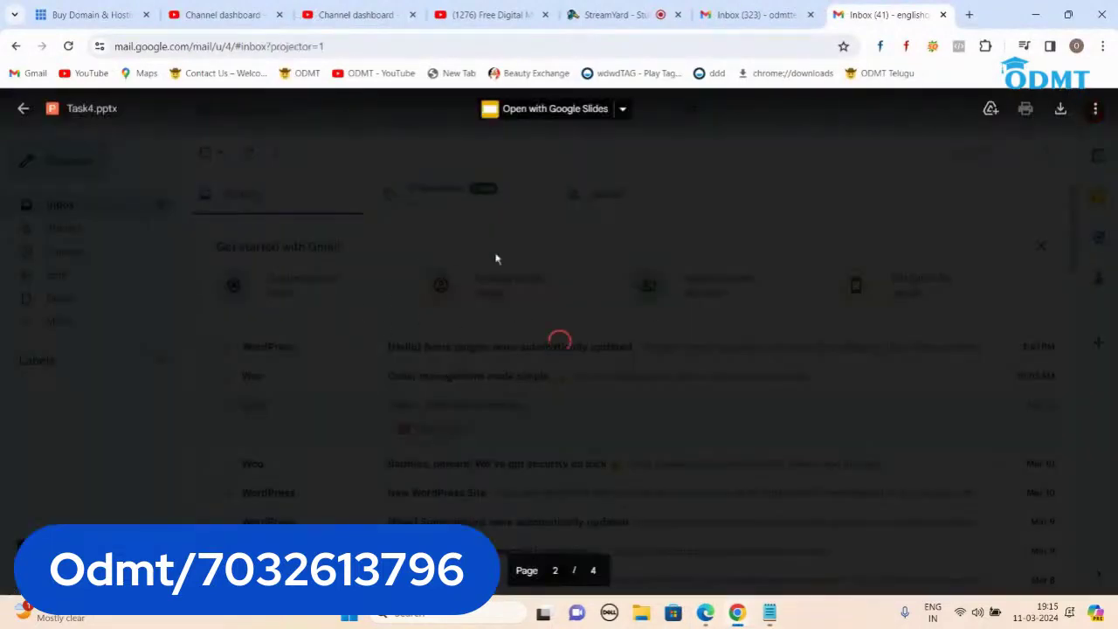
scroll(499, 367, "down", 5)
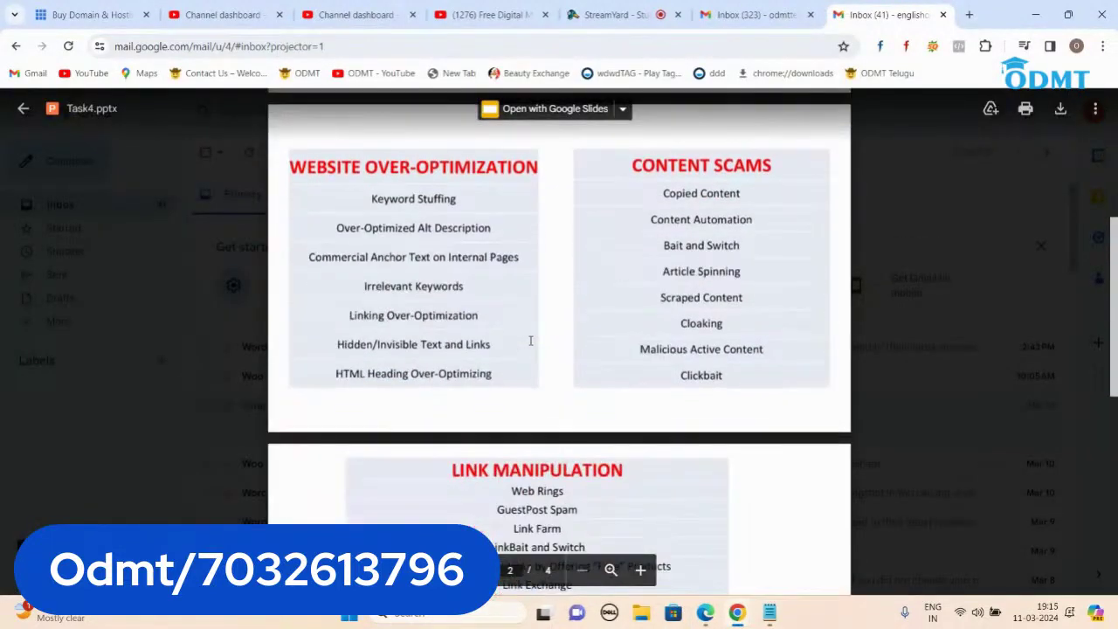
scroll(545, 312, "down", 6)
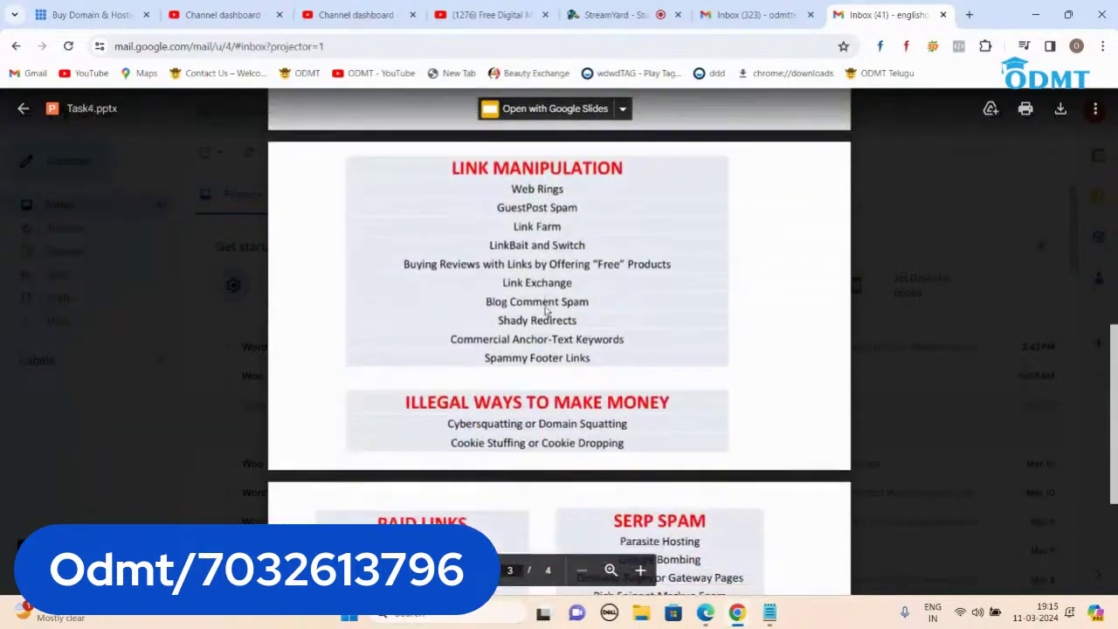
left_click(23, 109)
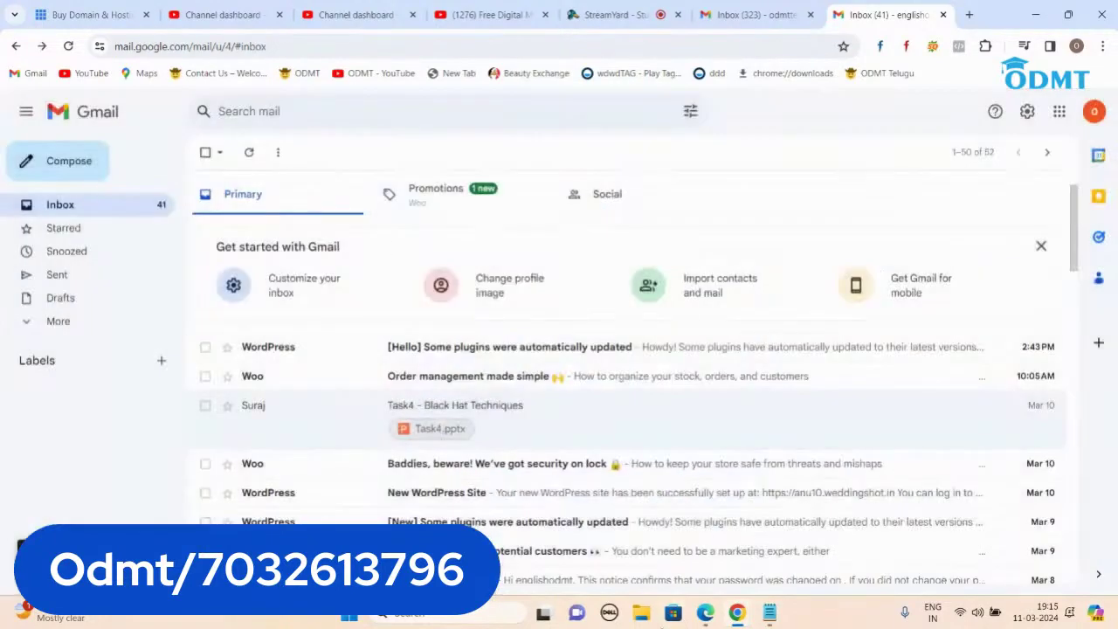
- Switch back to Notepad and add the heading "Content Writing :" below the keyword research list
left_click(769, 613)
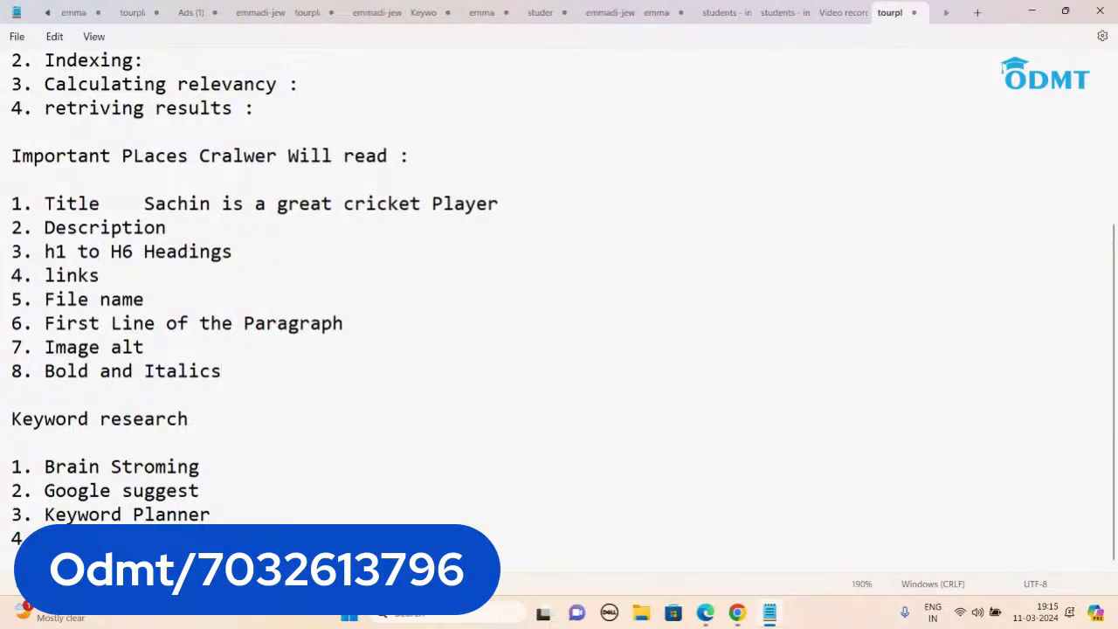
scroll(212, 517, "up", 1)
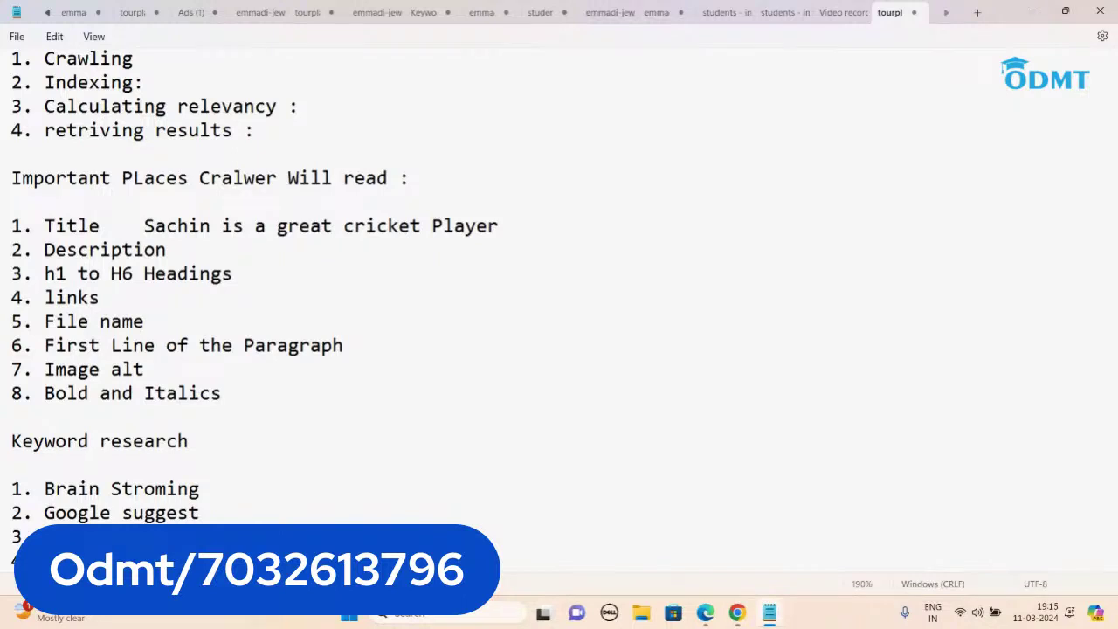
scroll(559, 311, "down", 2)
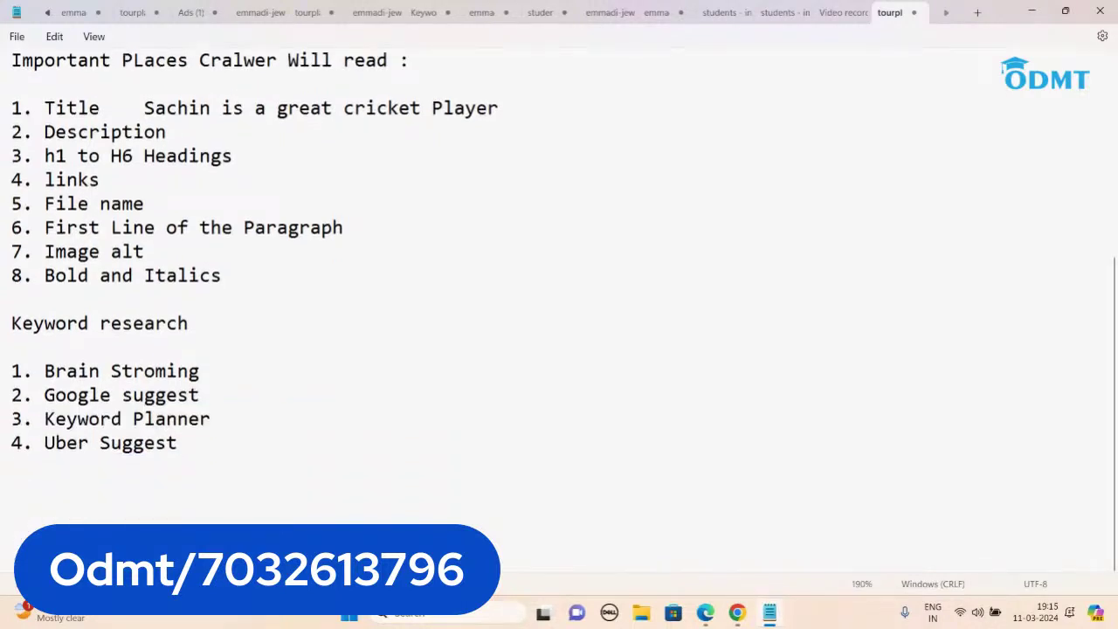
type("Co")
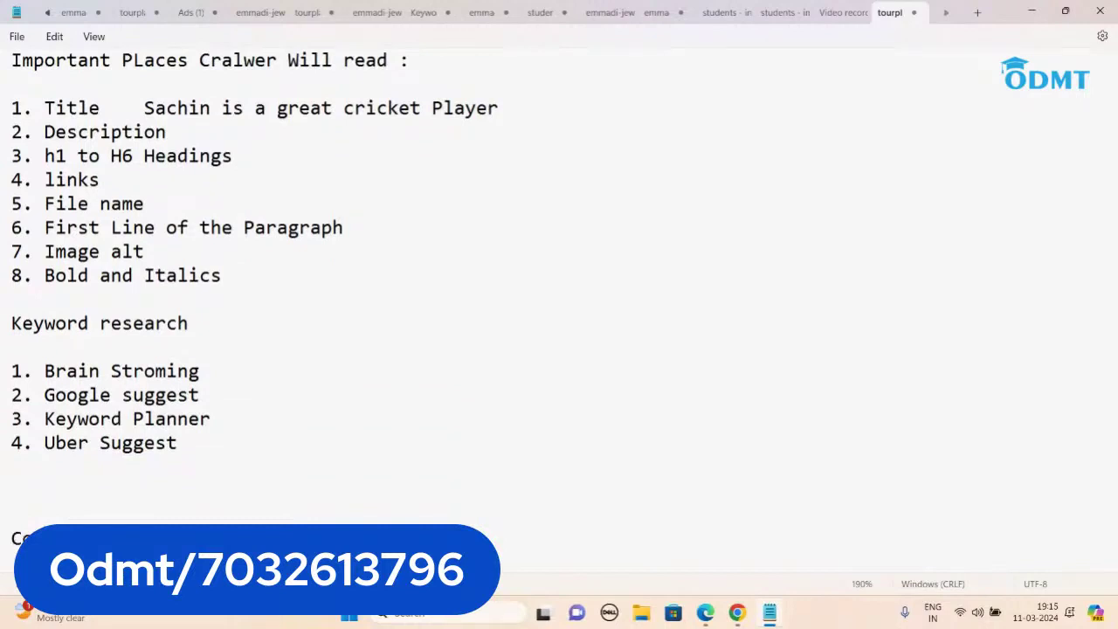
key("Return")
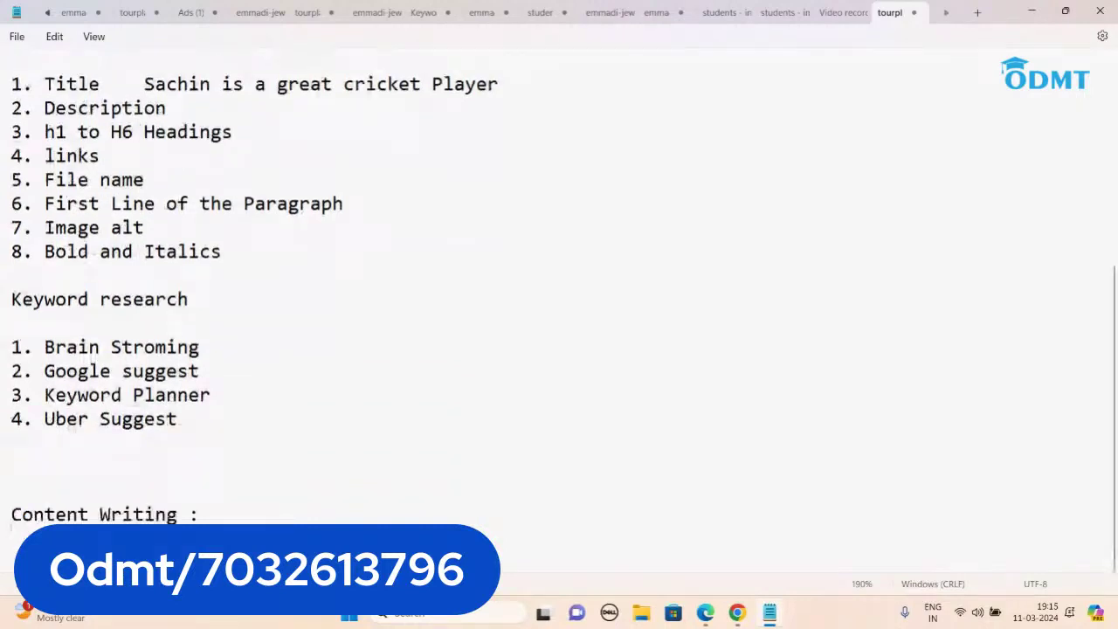
key("Return")
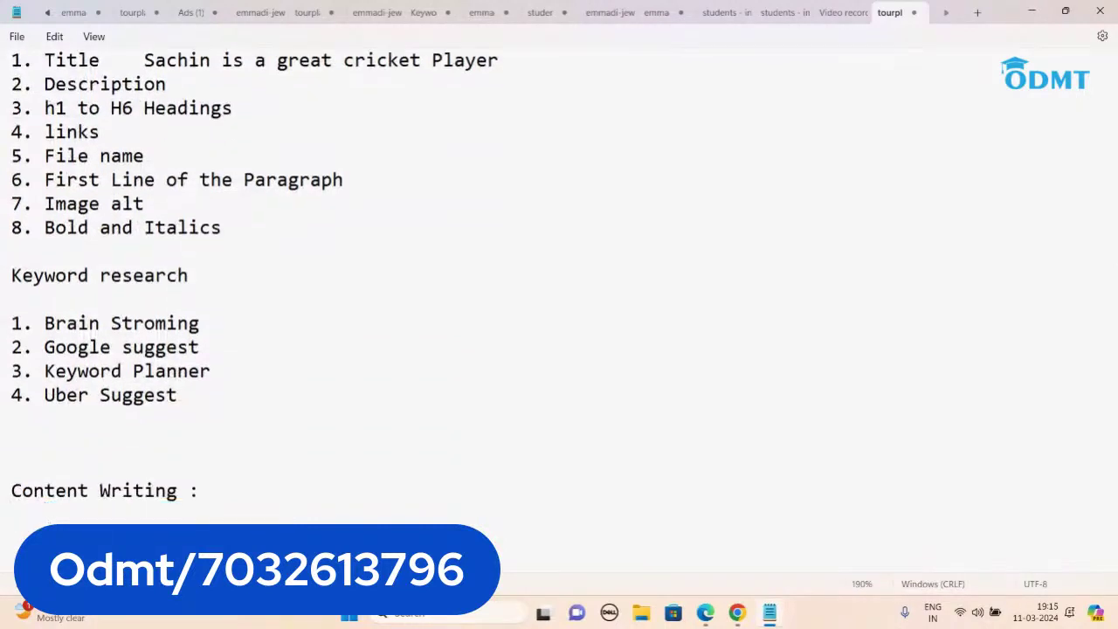
- List "Chat Gpt", "copy.ai" and "Content rewriting tools" on separate lines under the Content Writing heading
type("Chat Gpt")
key("Return")
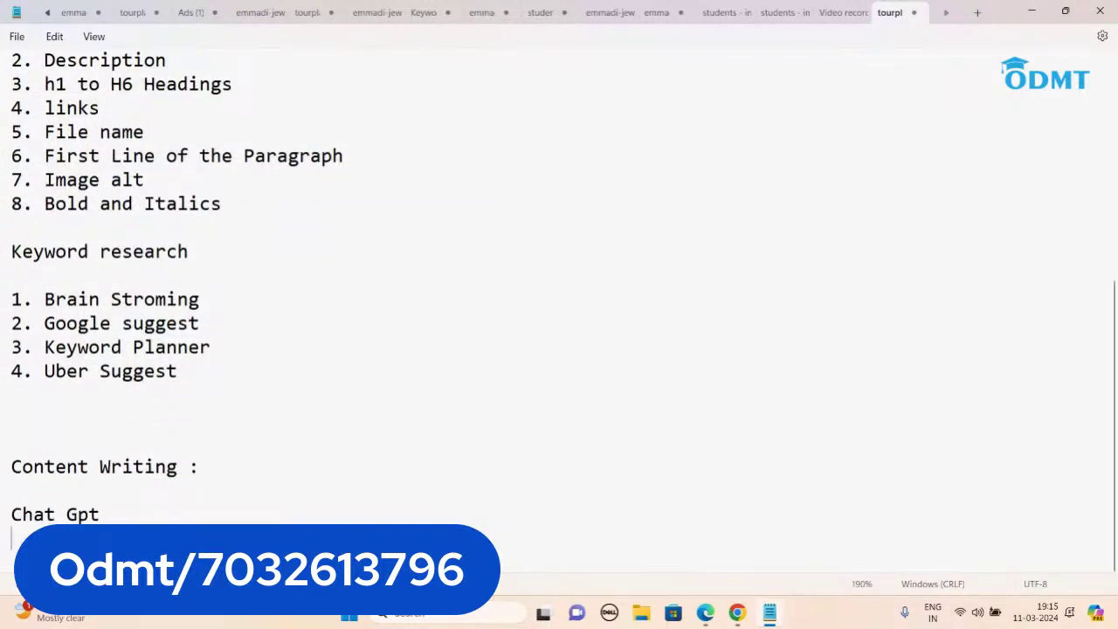
type("co")
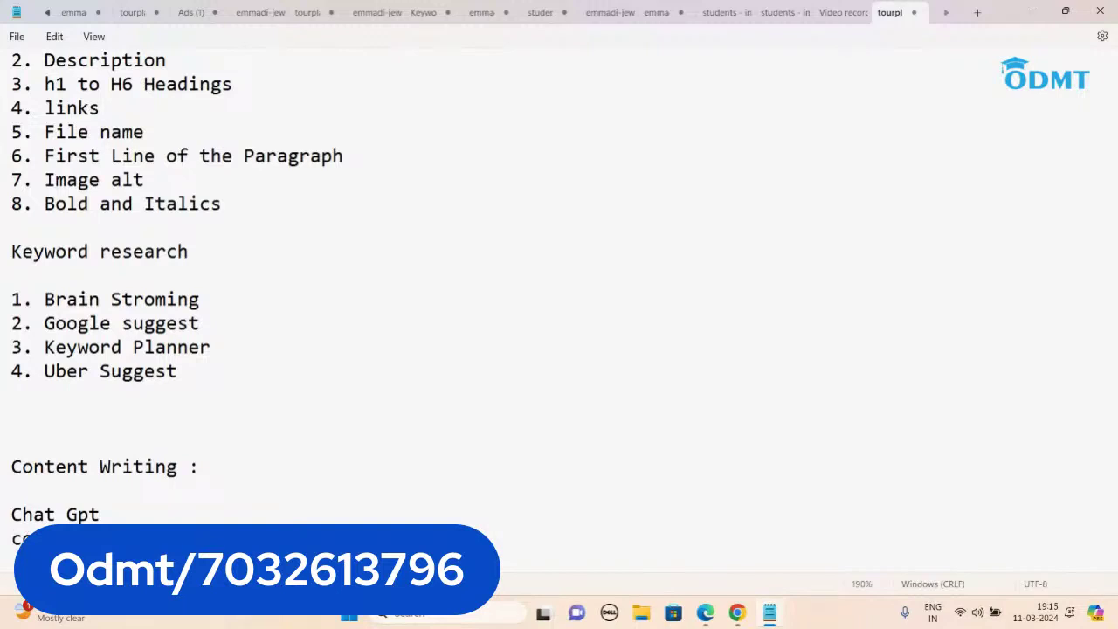
type("py.ai")
key("Return")
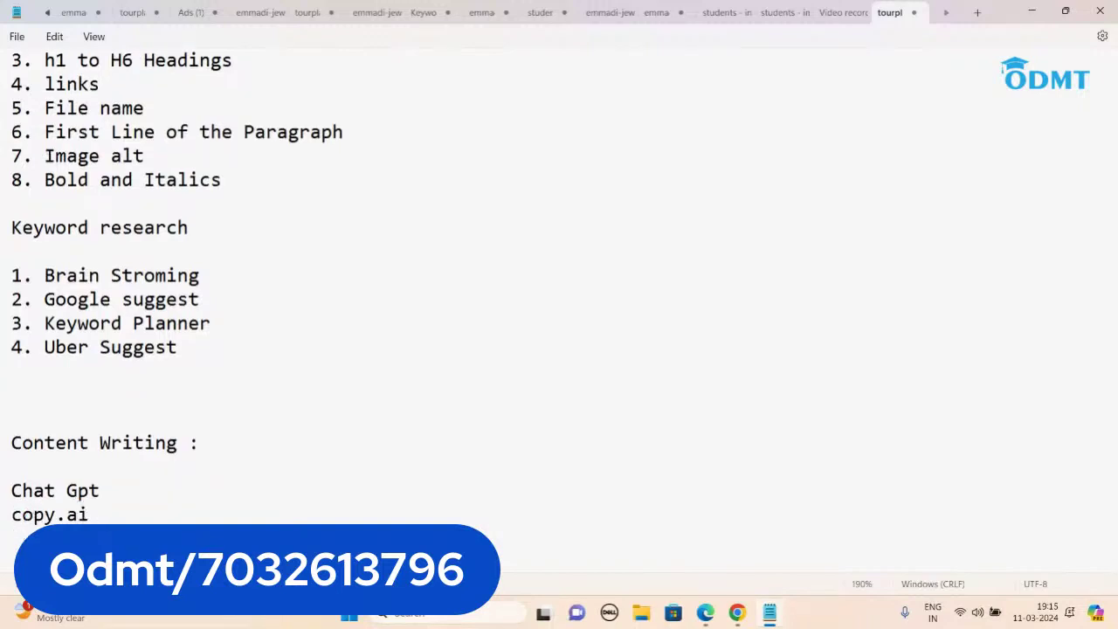
type("Co")
key("Return")
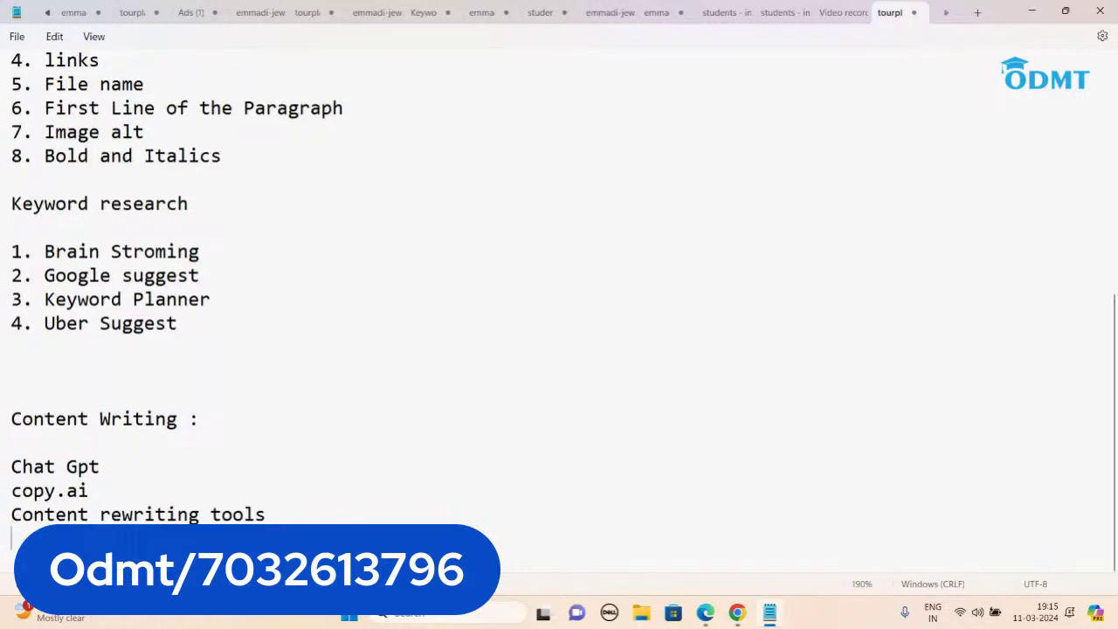
- Begin another line with "Ve" in the Content Writing list, then switch to Chrome and open chat.openai.com
type("Ve")
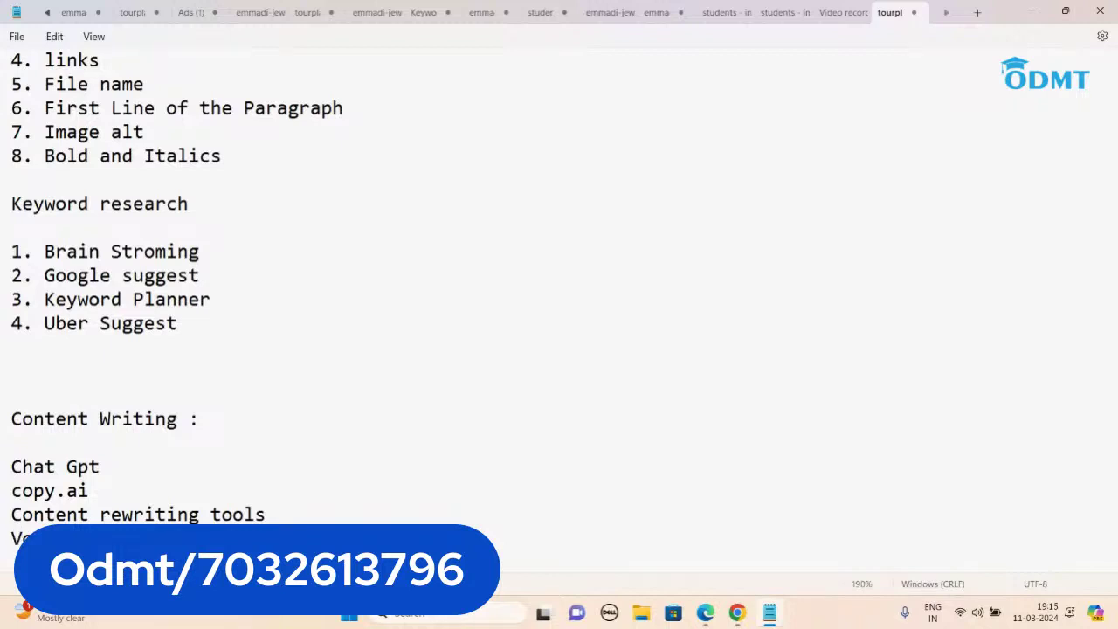
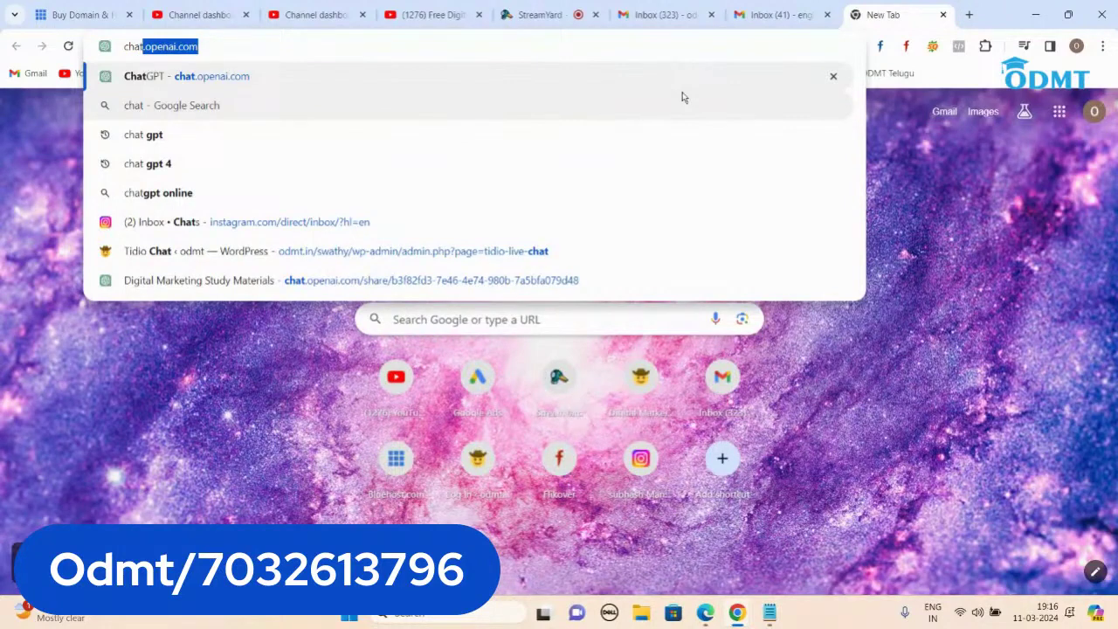
key("Return")
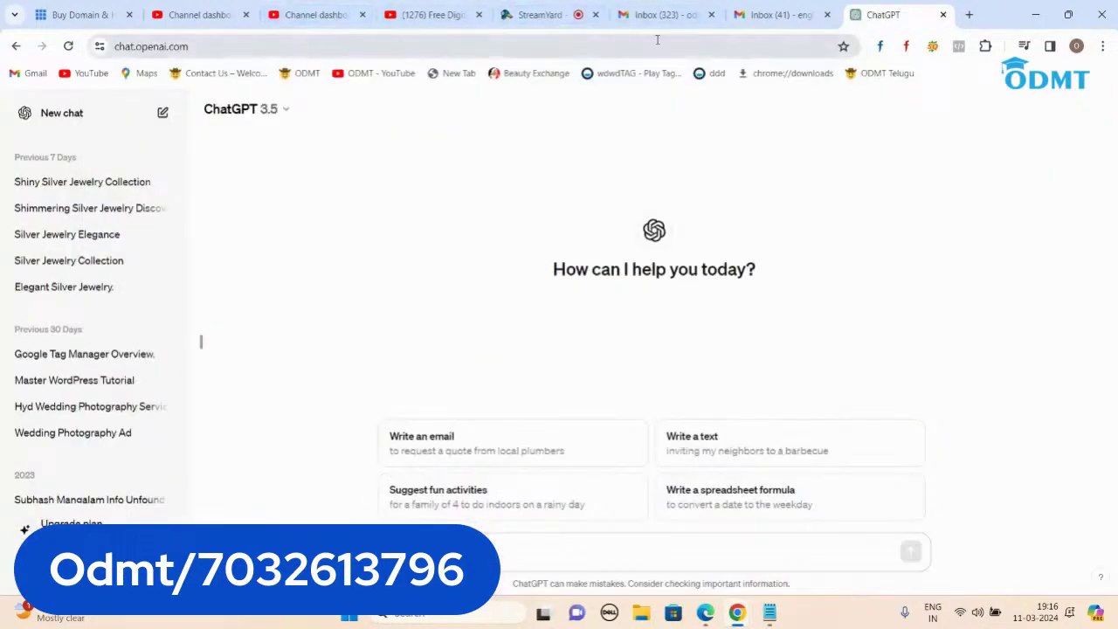
- Open the OpenAI website, openai.com, in a new browser tab
left_click(972, 15)
type("open")
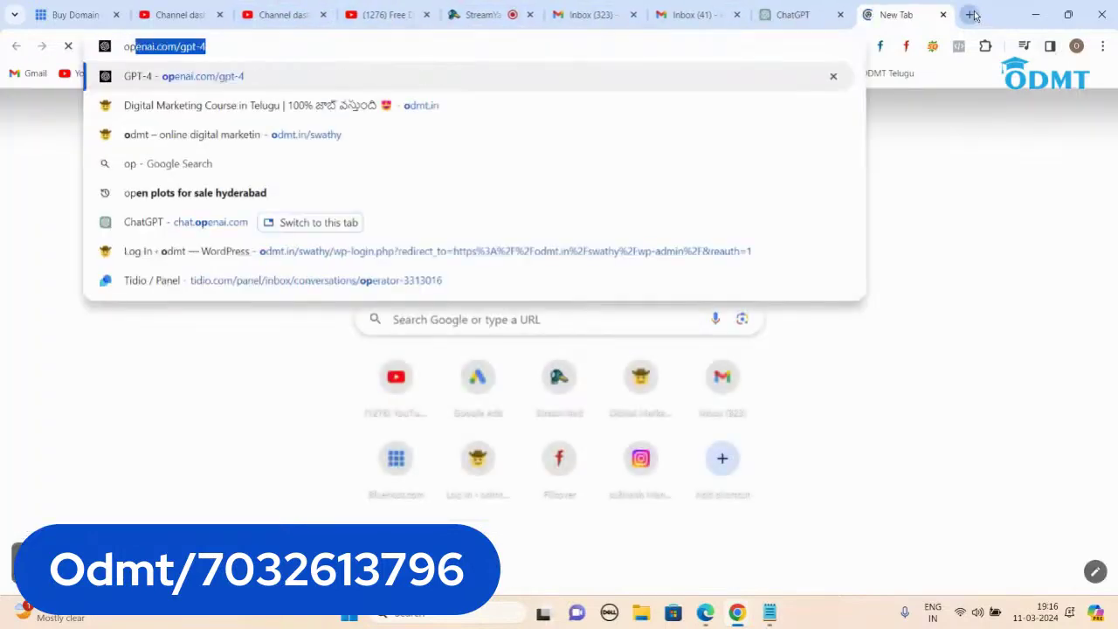
key("Right")
key("BackSpace")
key("BackSpace")
key("BackSpace")
key("BackSpace")
key("BackSpace")
key("BackSpace")
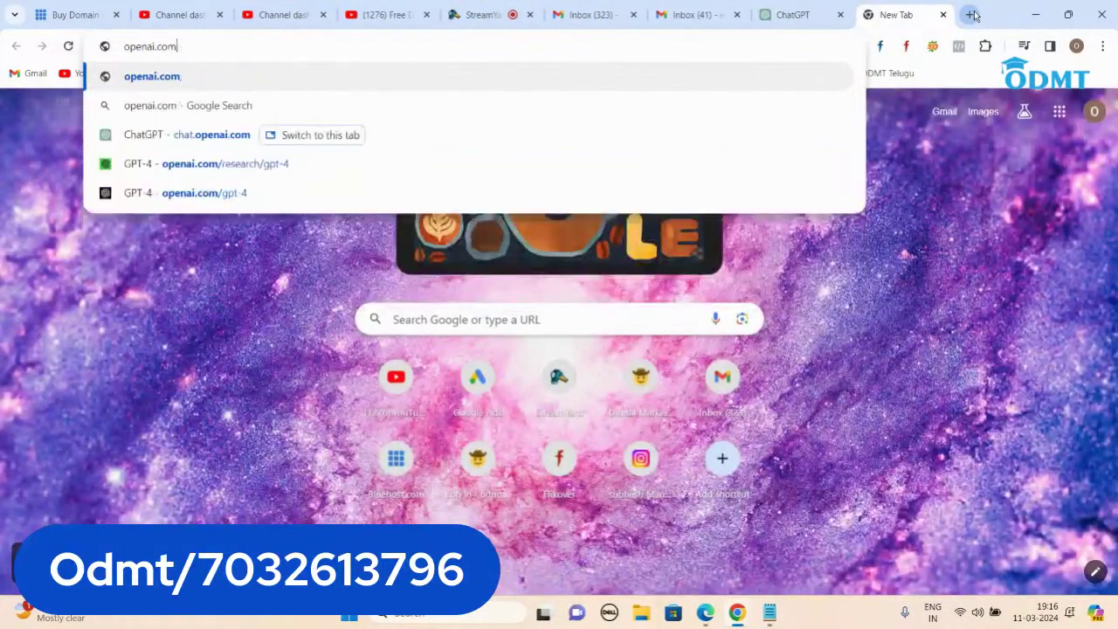
key("Return")
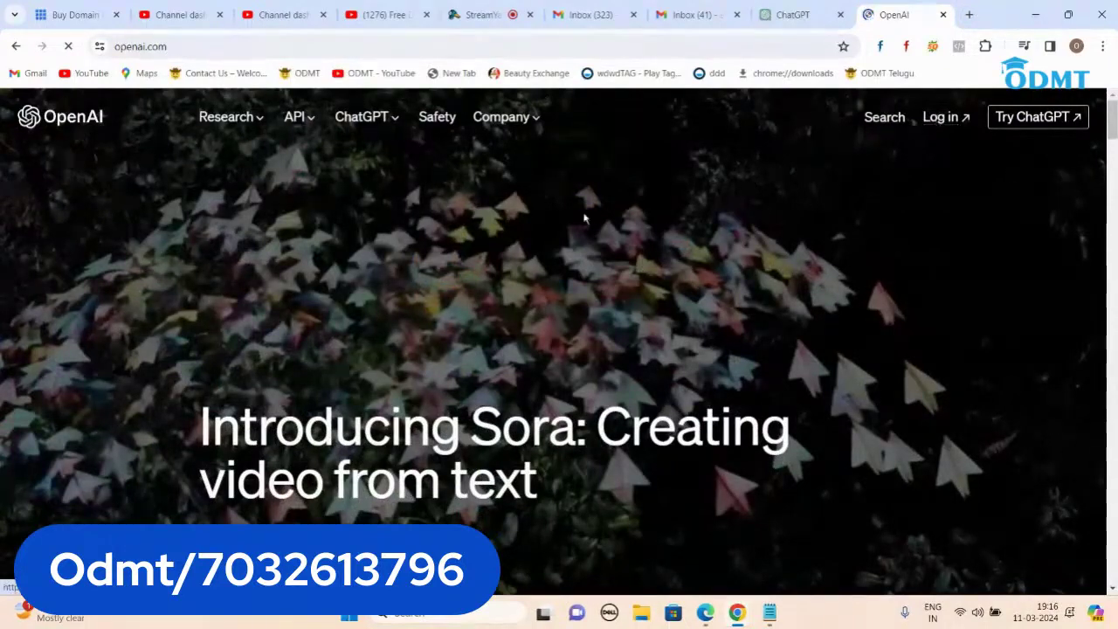
- Return to the ChatGPT page and ask it "what is digital marketing"
left_click(791, 18)
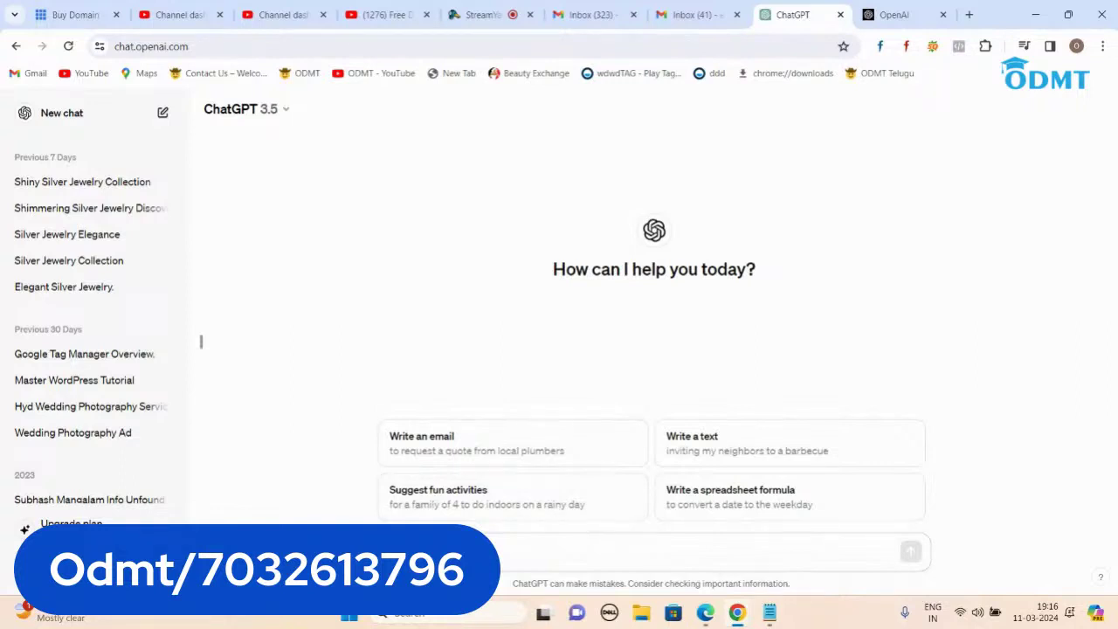
key("ctrl+v")
type("ing")
key("Return")
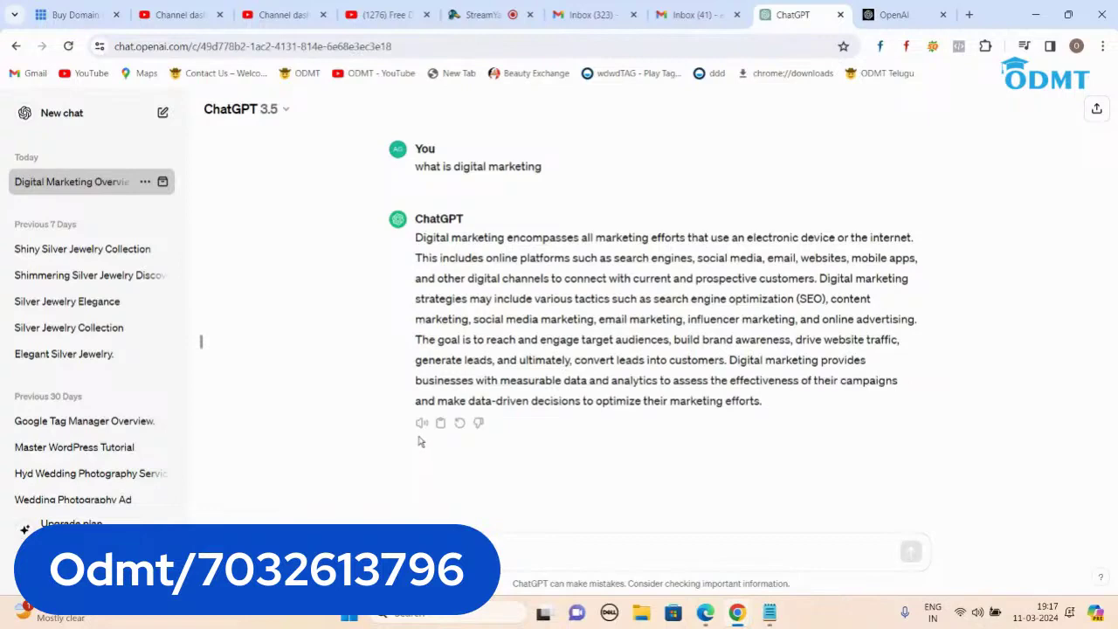
- Switch to Edge, close the WhatsApp page there, and return to the ChatGPT conversation in Chrome
left_click(704, 614)
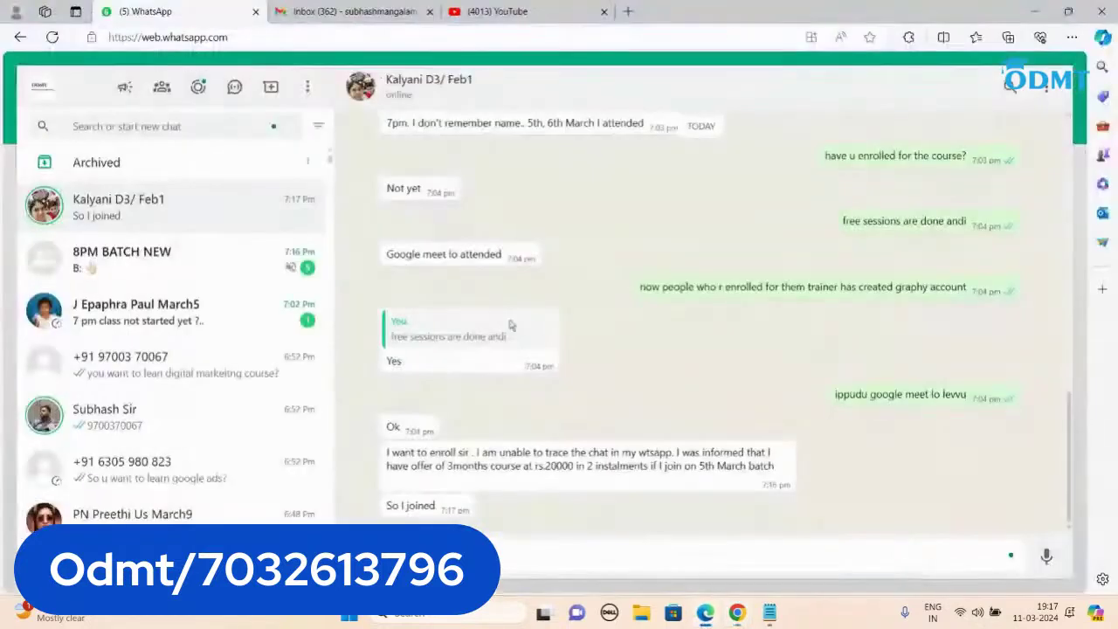
left_click(256, 13)
mouse_move(739, 616)
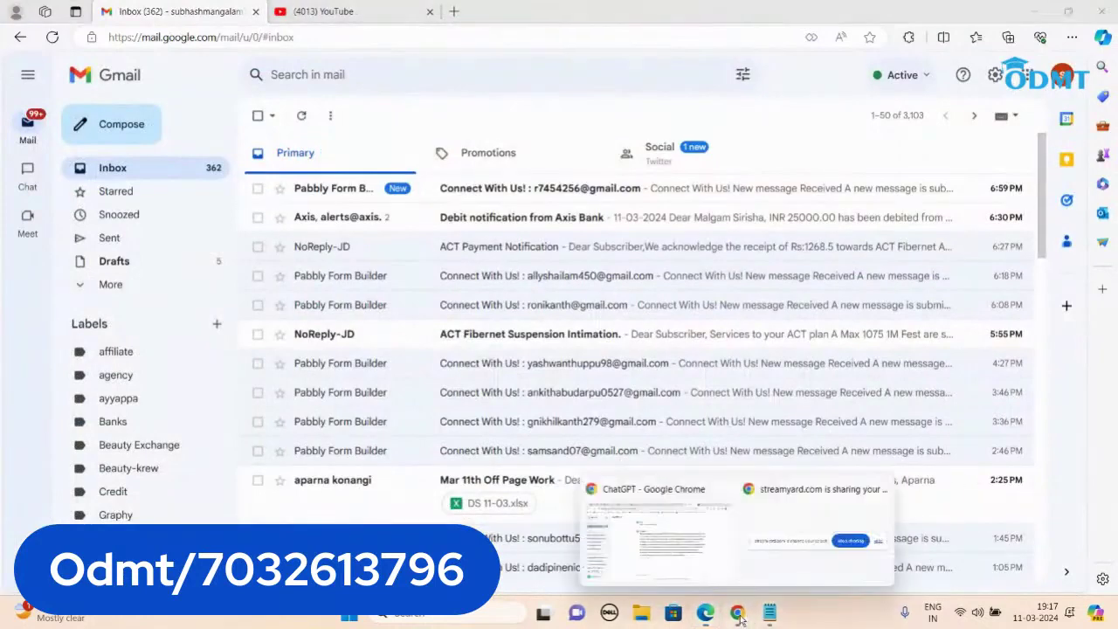
left_click(679, 555)
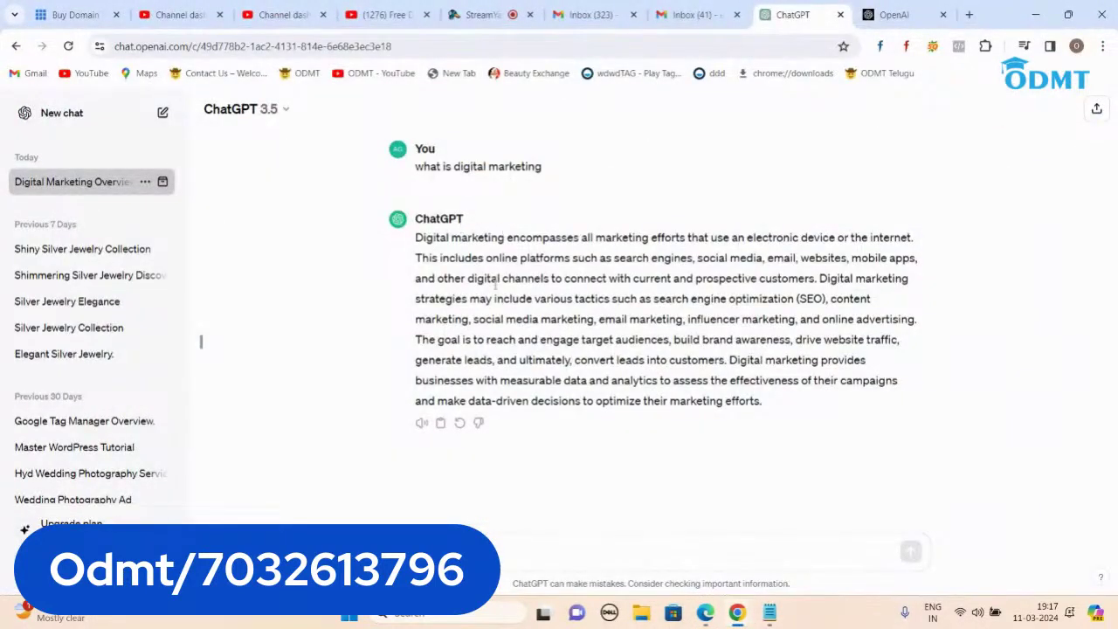
- Load google.com in place of the OpenAI website
left_click(918, 19)
left_click(614, 37)
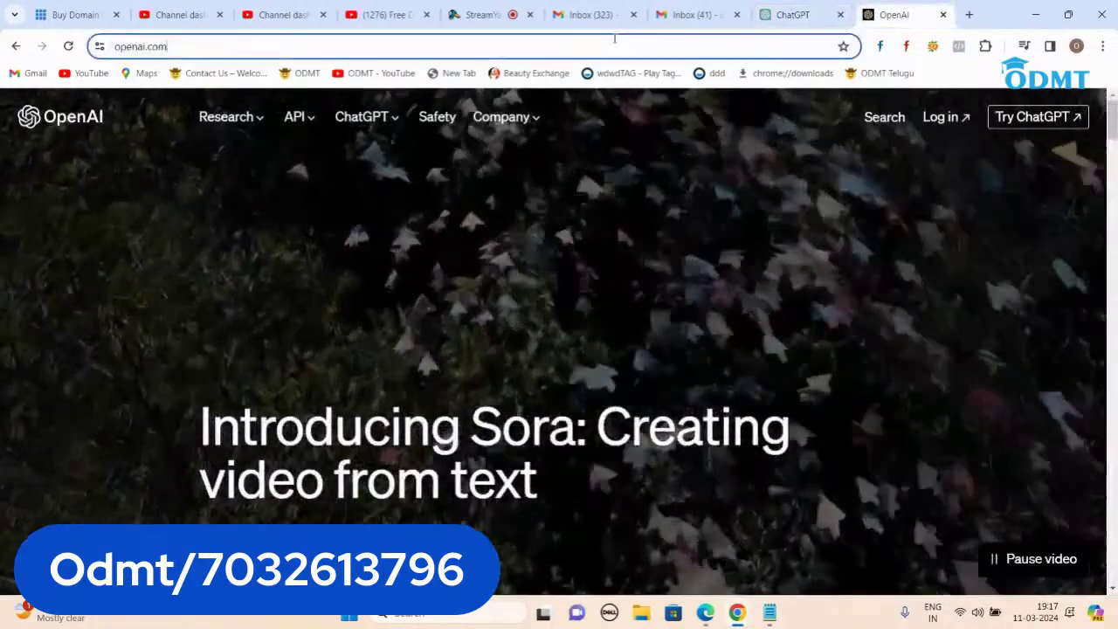
type("google.com/a")
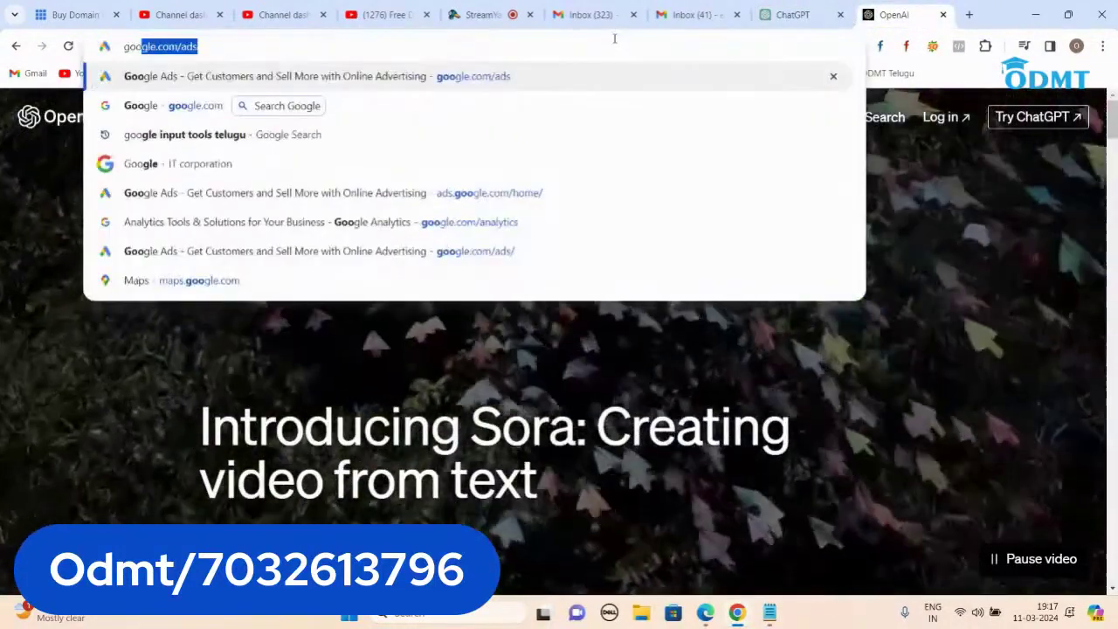
key("BackSpace")
key("BackSpace")
key("Return")
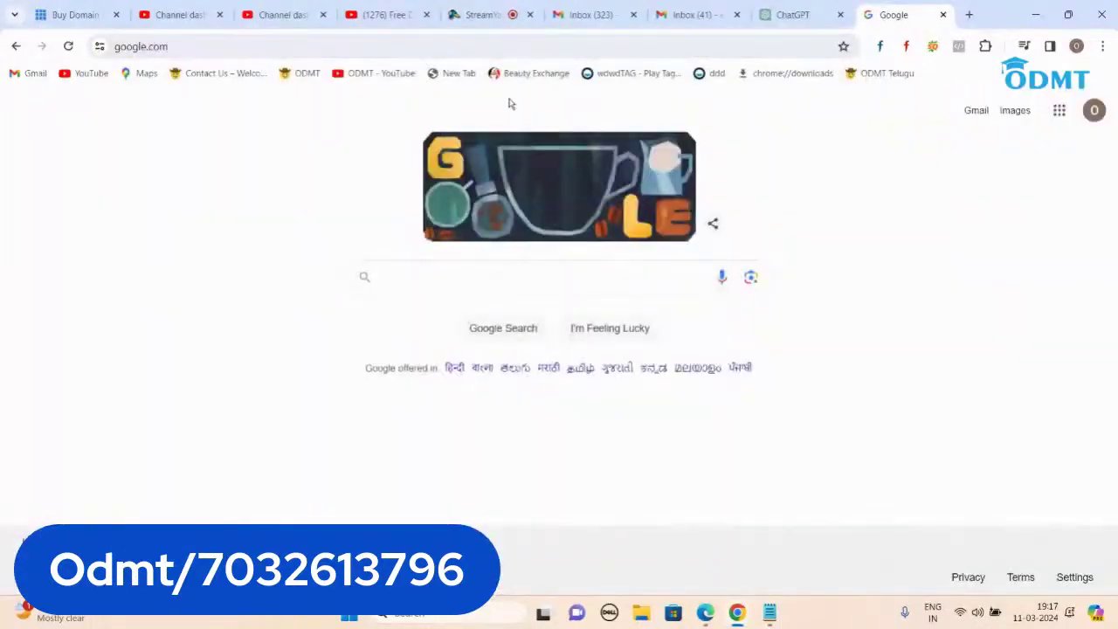
left_click(409, 277)
left_click(239, 266)
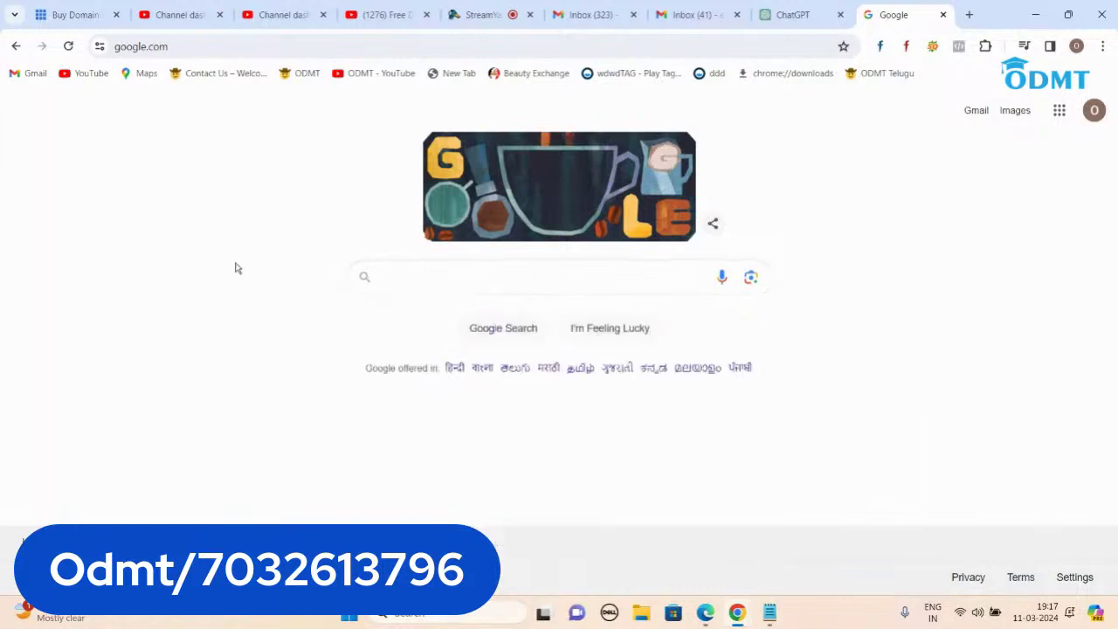
left_click(412, 276)
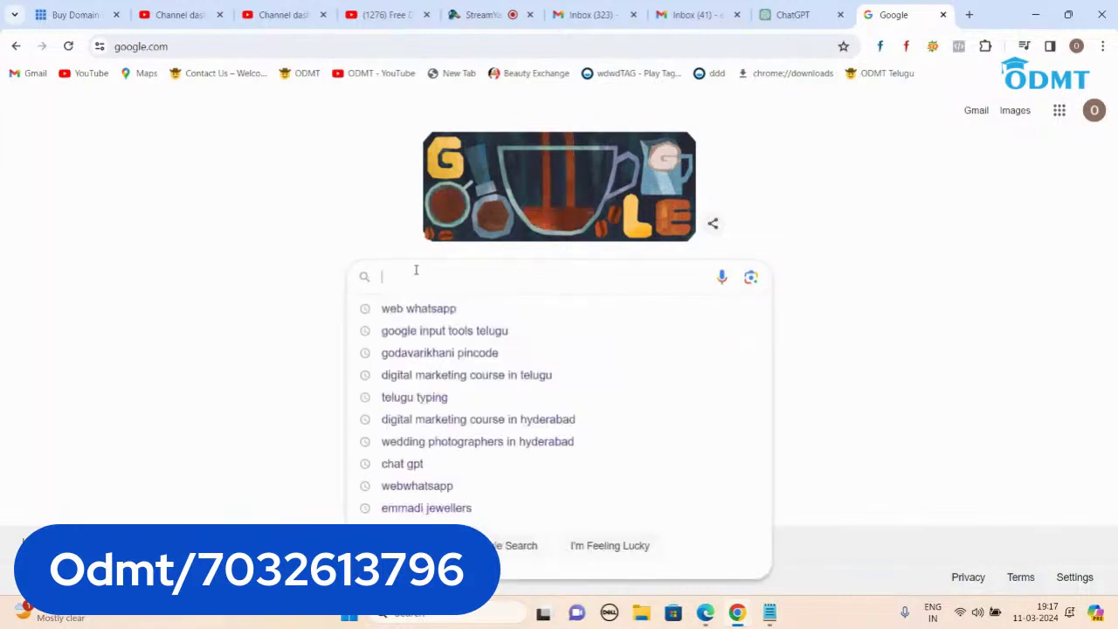
left_click(879, 261)
left_click(394, 281)
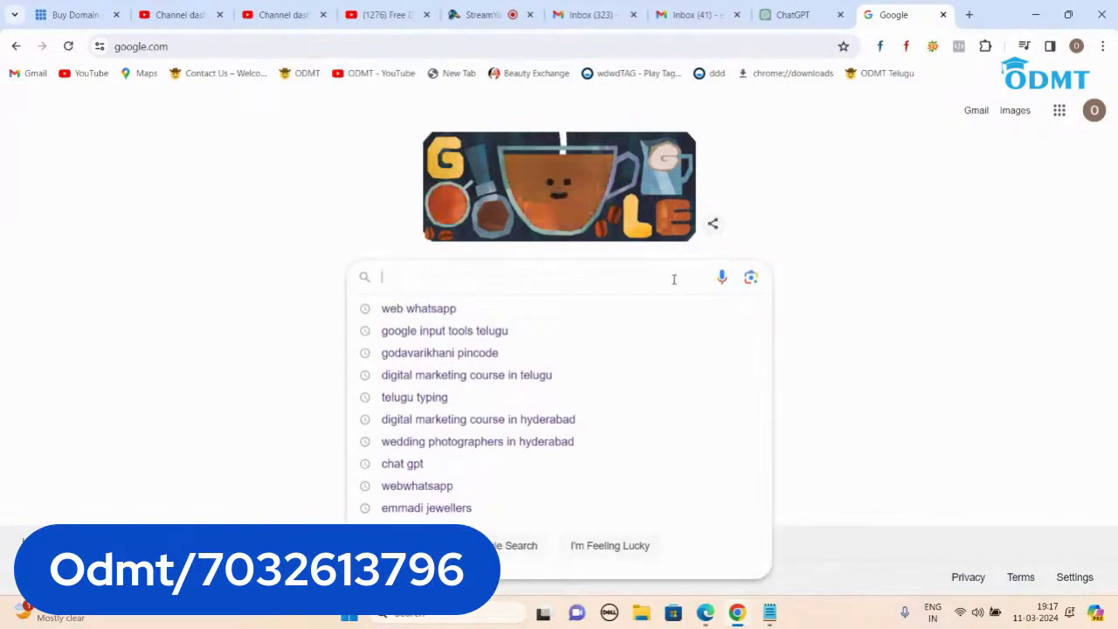
left_click(799, 15)
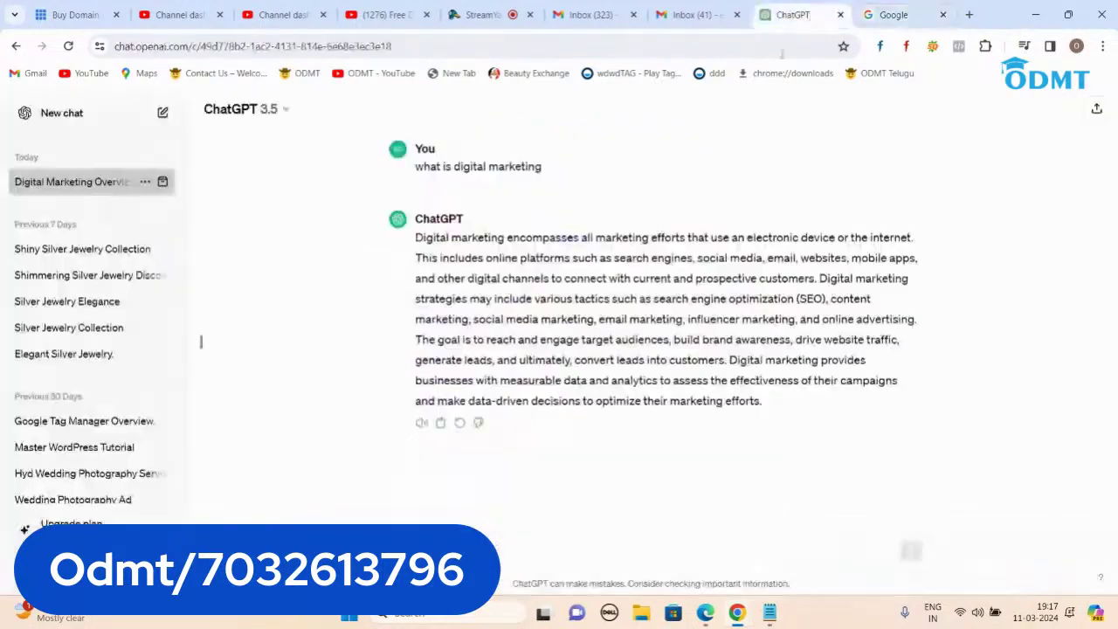
left_click(913, 9)
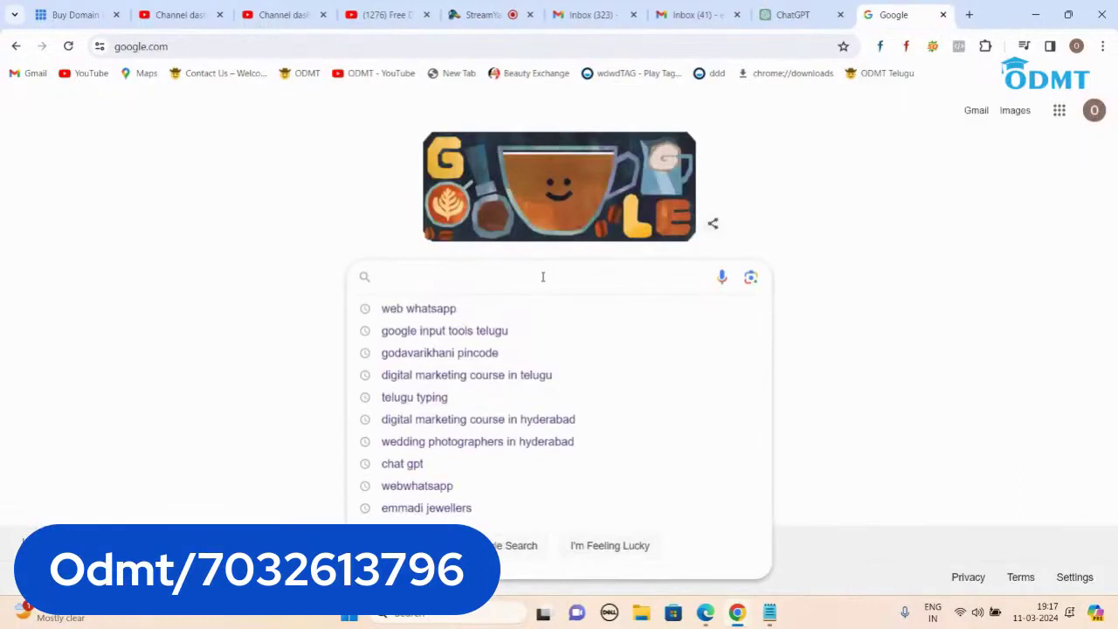
- Search Google for "what is digital marketing"
type("what is digit")
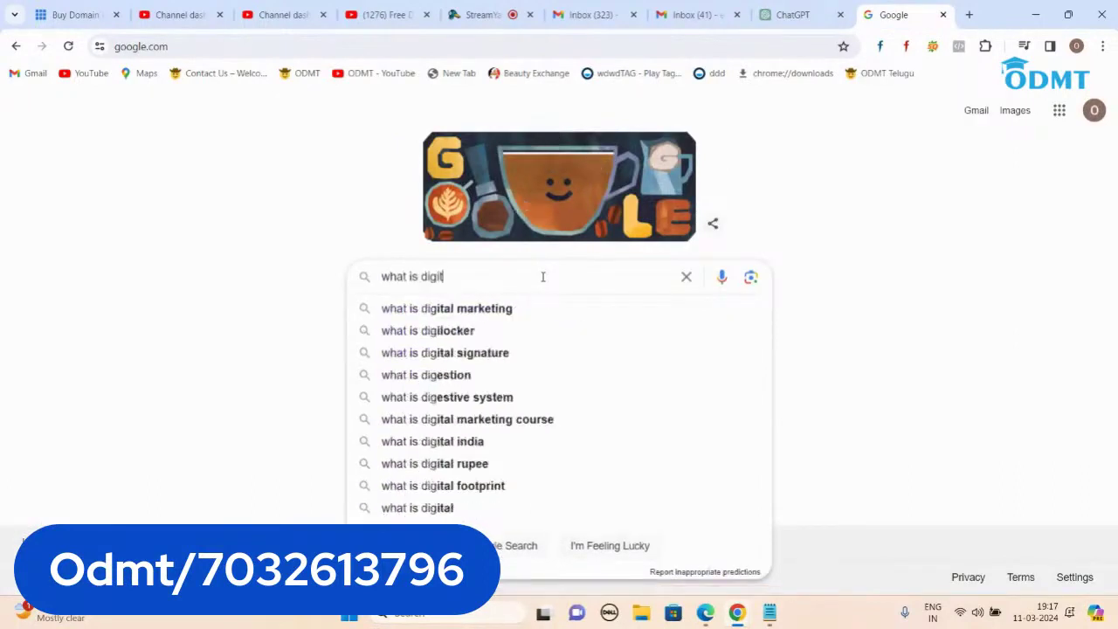
key("Down")
key("Return")
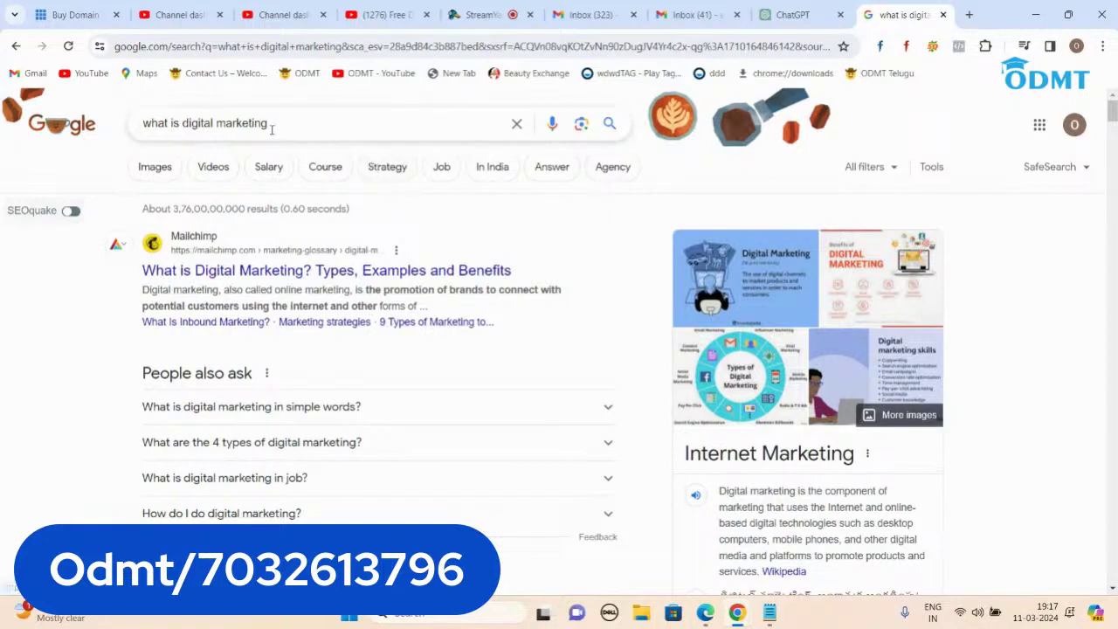
- Open the Mailchimp result in a new tab and look over the other digital marketing search results
right_click(268, 278)
left_click(288, 292)
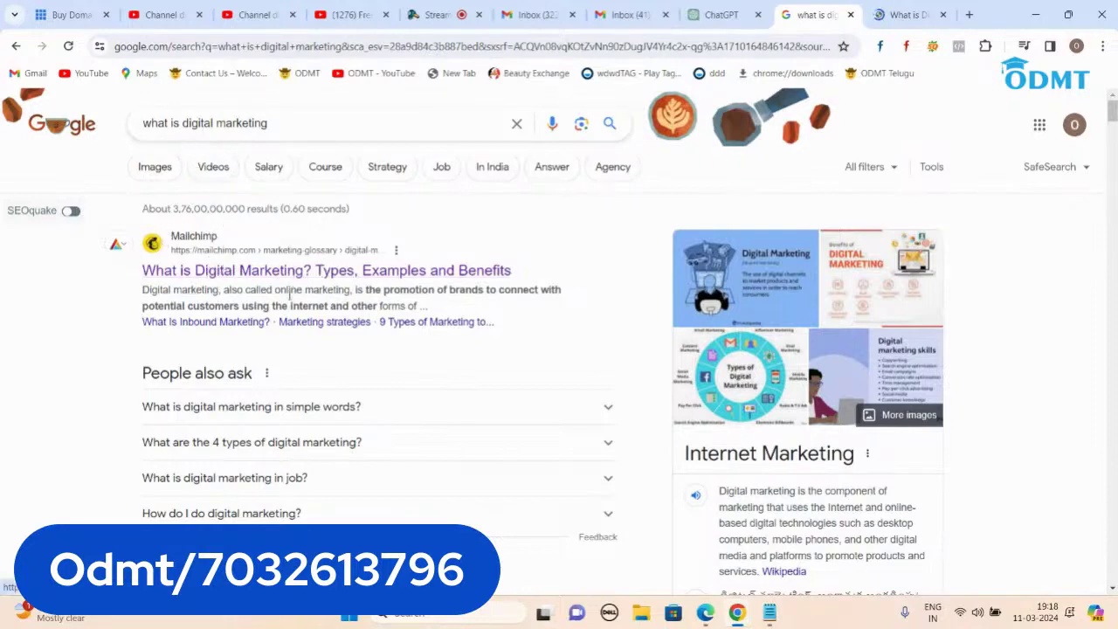
scroll(214, 203, "down", 3)
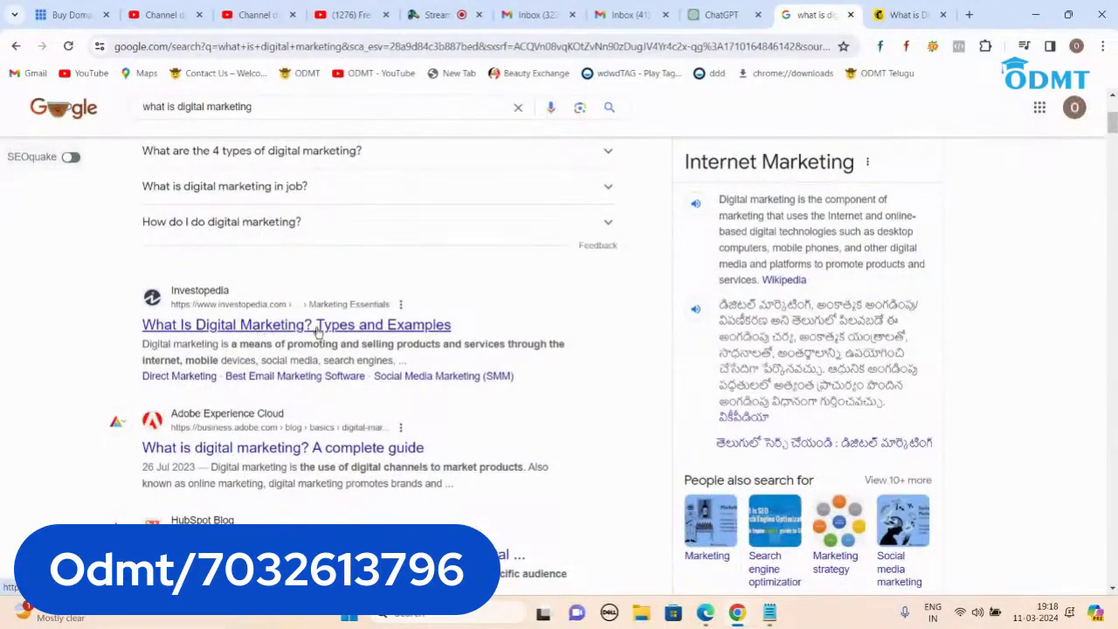
scroll(319, 331, "down", 1)
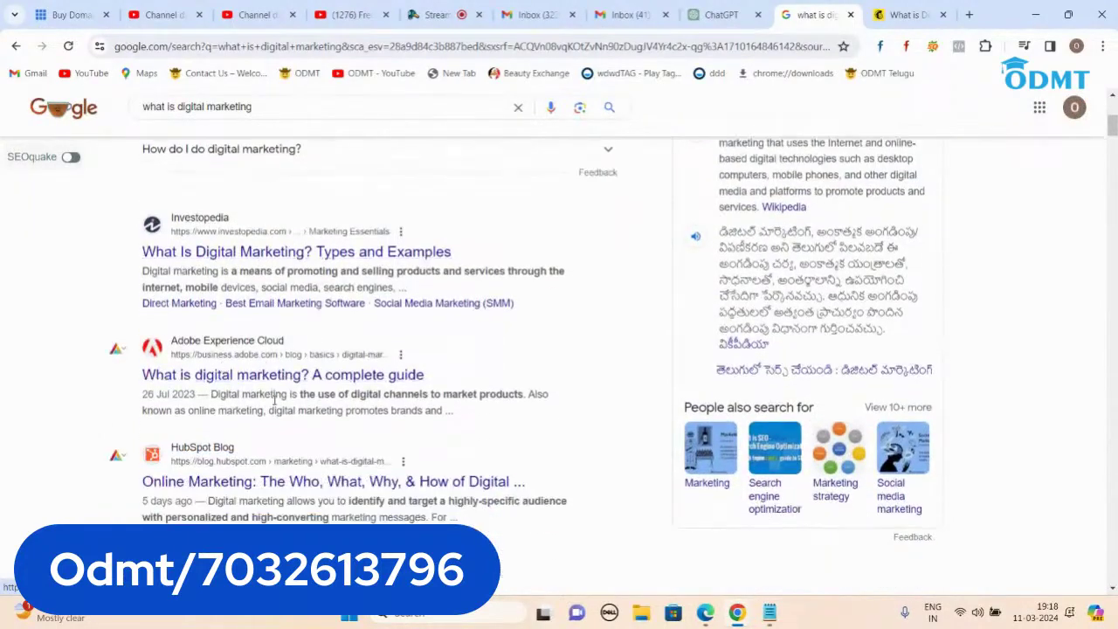
- Read the Mailchimp article on digital marketing and compare it with ChatGPT's answer to the same question
left_click(888, 16)
scroll(596, 320, "down", 10)
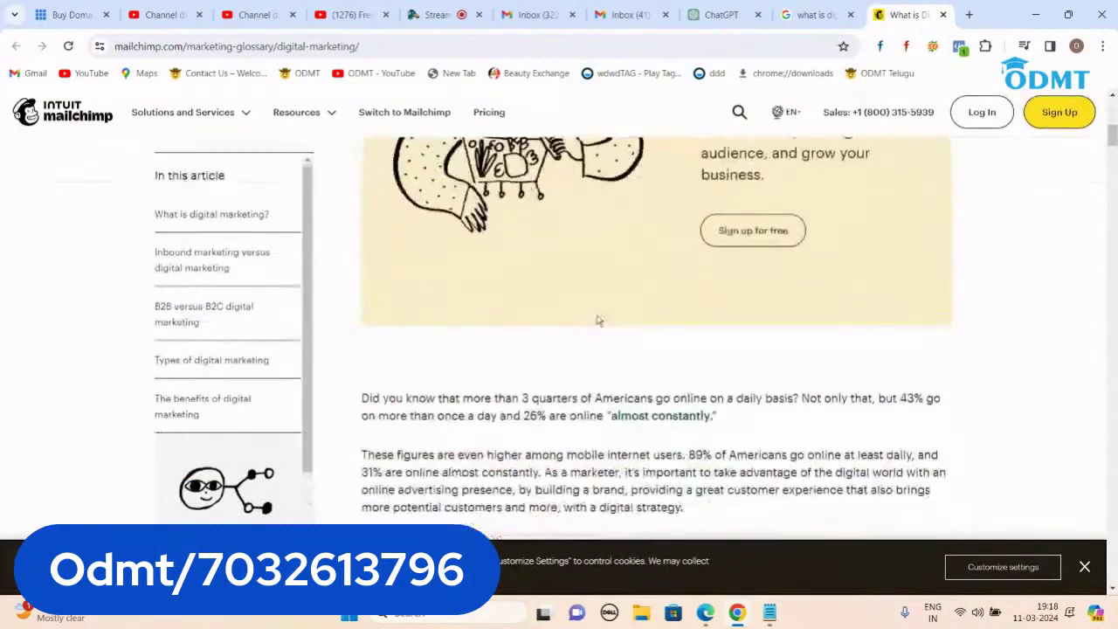
scroll(598, 323, "down", 2)
left_click(721, 14)
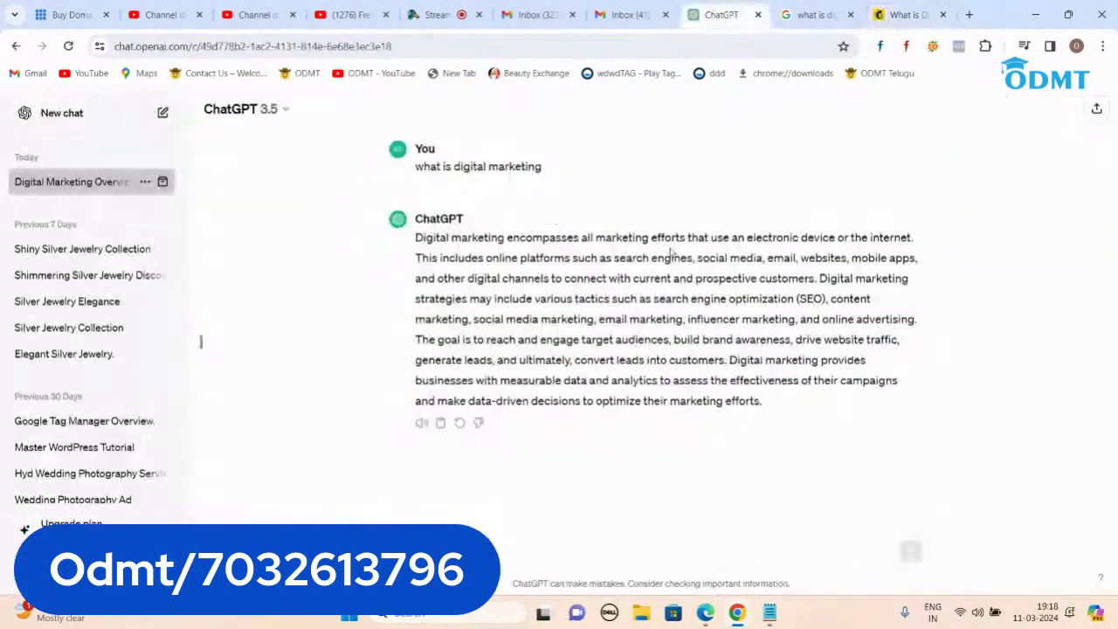
left_click(891, 16)
left_click(722, 15)
left_click(905, 14)
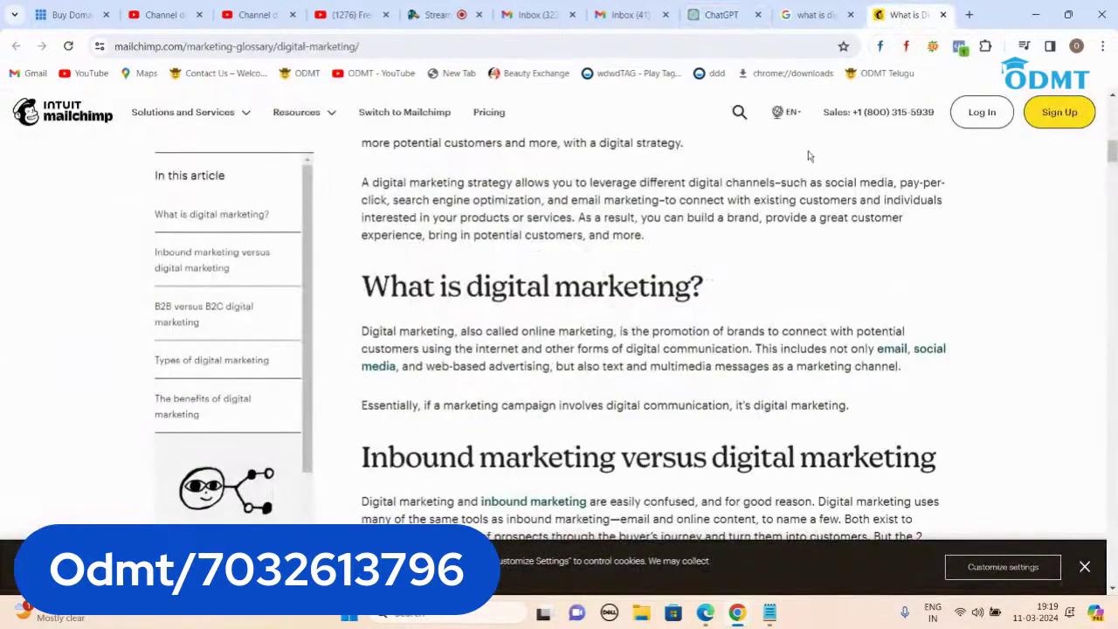
scroll(655, 349, "up", 3)
- Return to the ChatGPT conversation and ask "can you write it in 100 words"
left_click(722, 15)
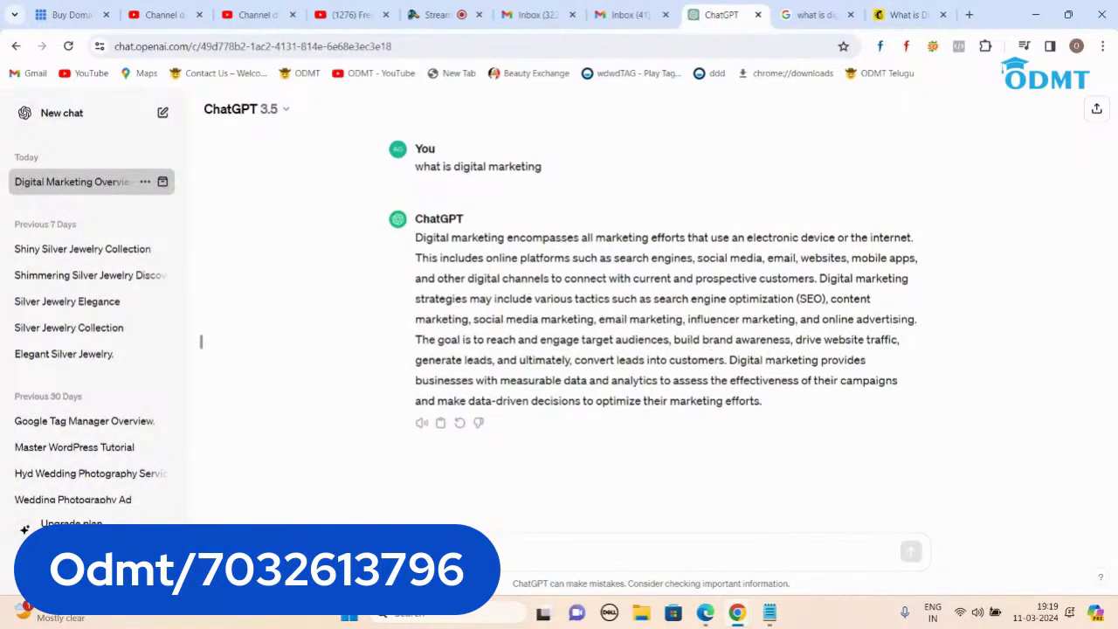
key("ctrl+v")
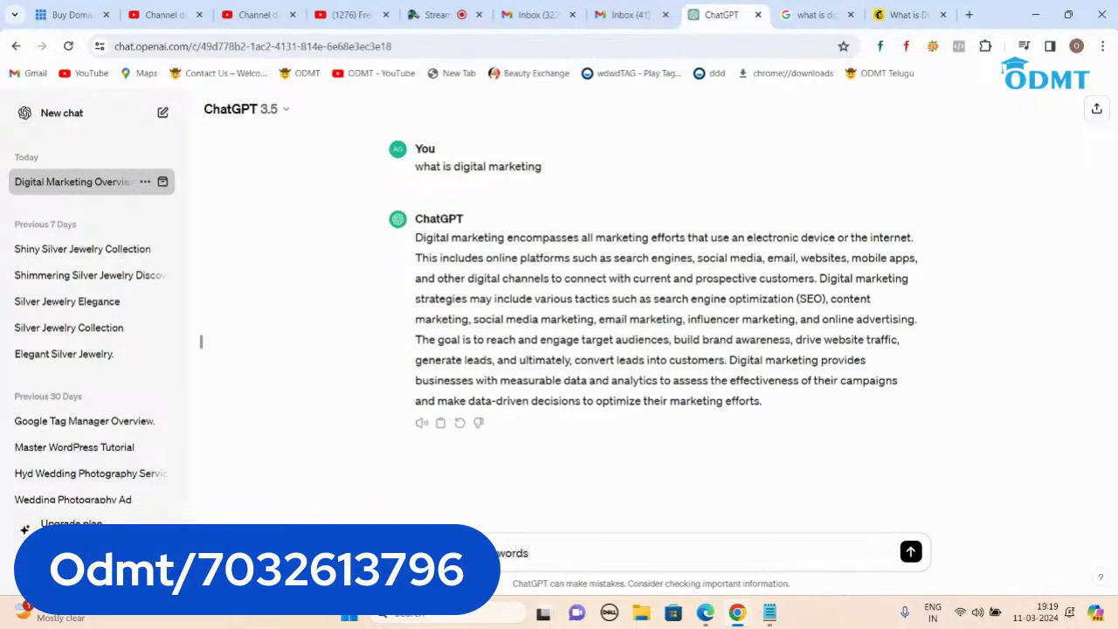
key("Return")
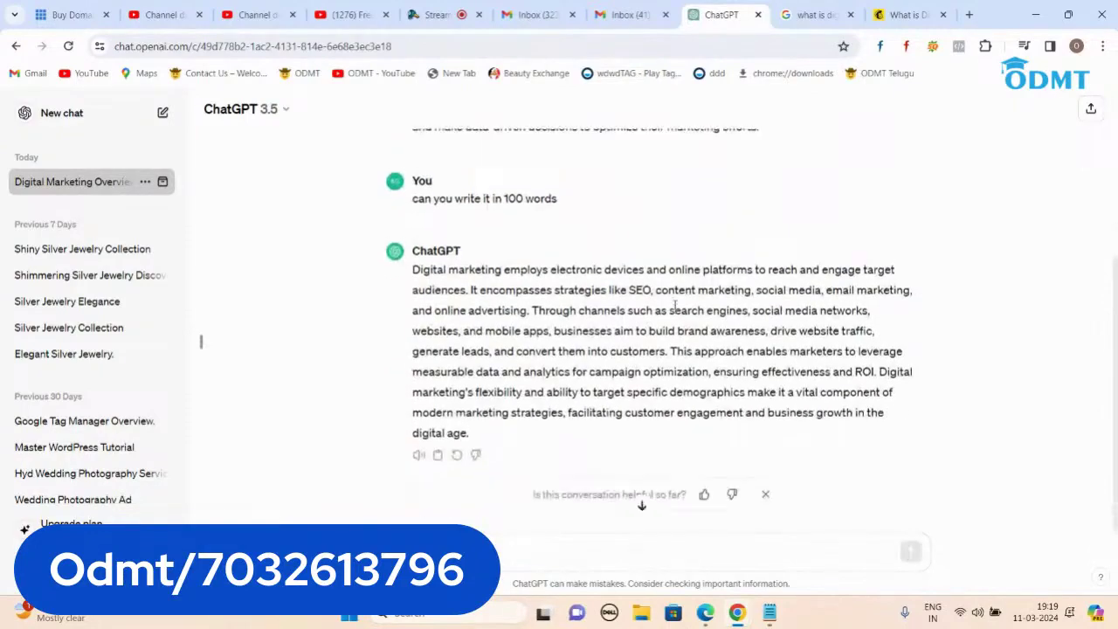
- Ask ChatGPT "can u add hyderabad keyword" and review the conversation from its first answer
scroll(675, 305, "up", 3)
scroll(703, 325, "down", 2)
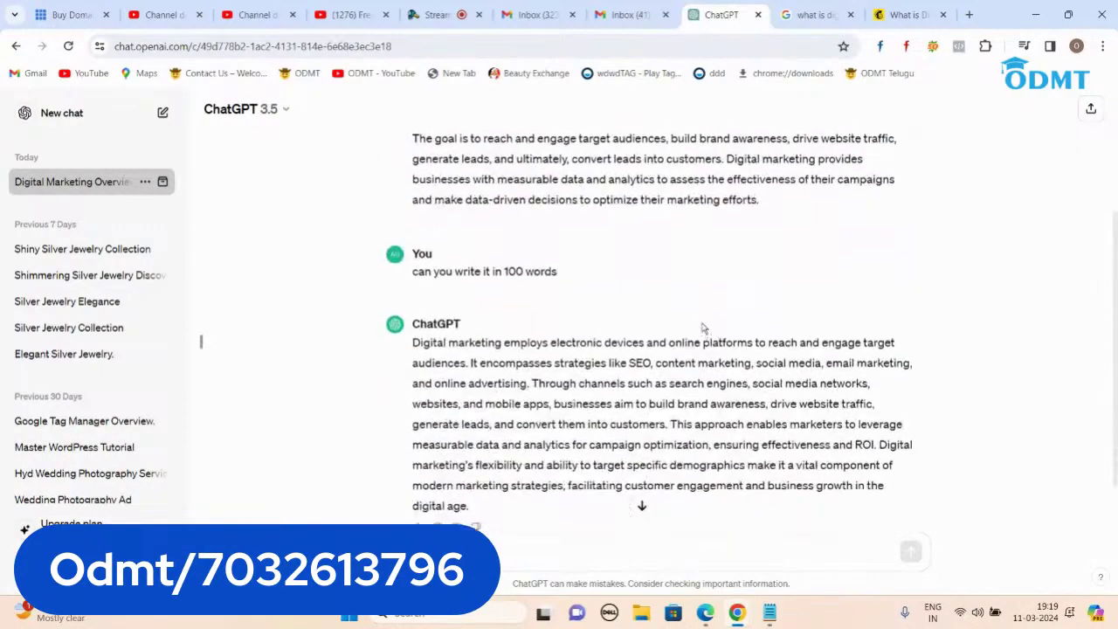
scroll(704, 328, "up", 2)
scroll(687, 319, "down", 3)
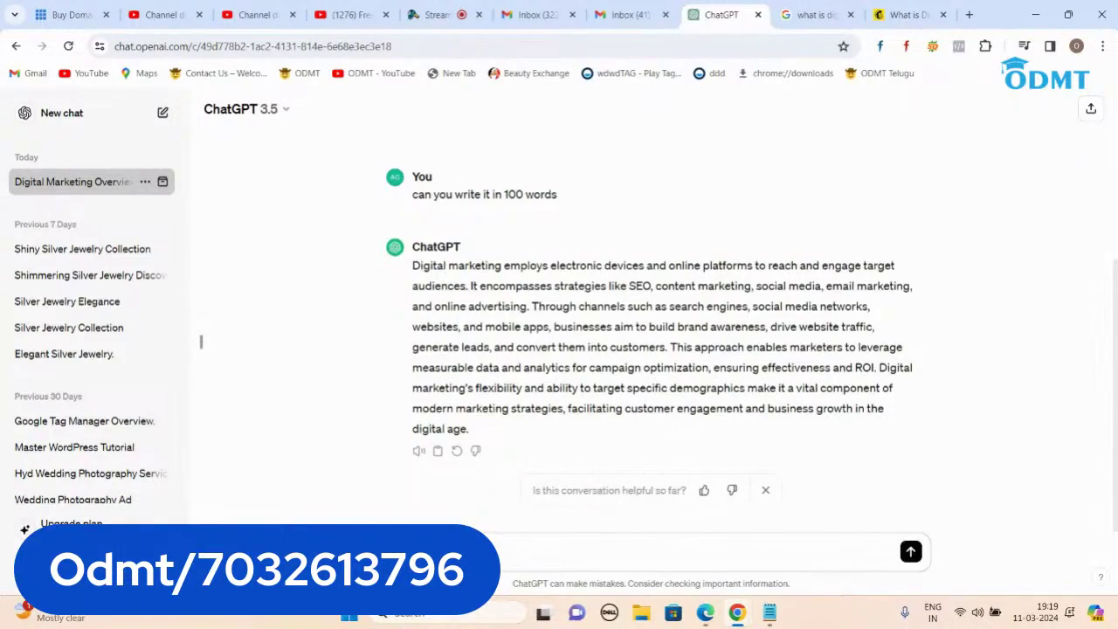
type("keyword")
key("Return")
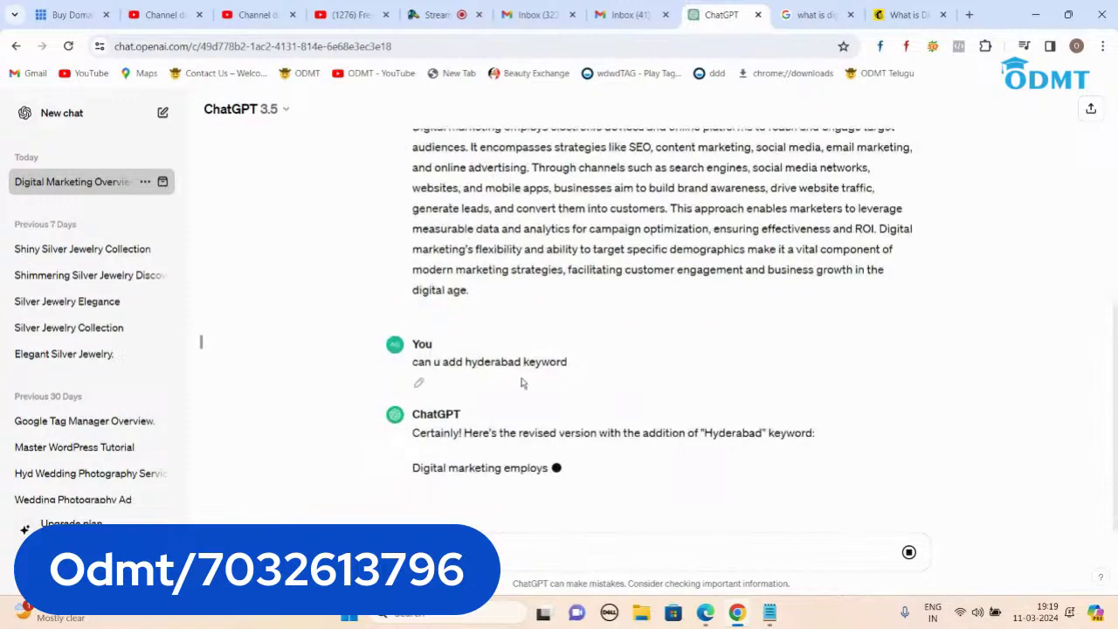
scroll(568, 382, "up", 10)
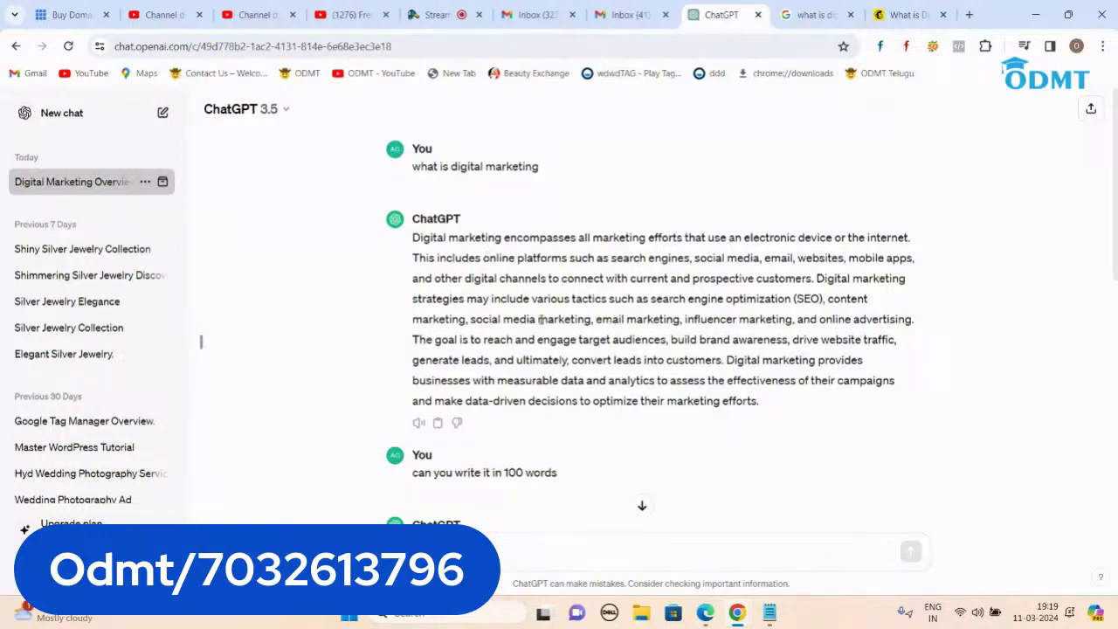
scroll(540, 318, "down", 2)
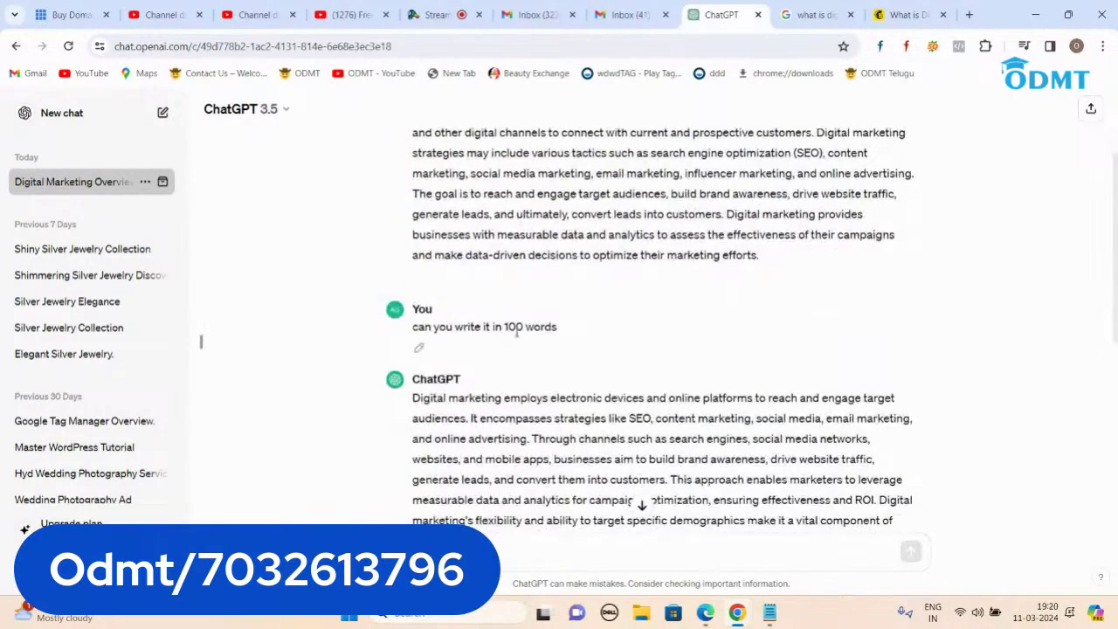
- Review ChatGPT's digital marketing answers and highlight the Hyderabad keyword in the last line of the revised version
scroll(516, 341, "up", 2)
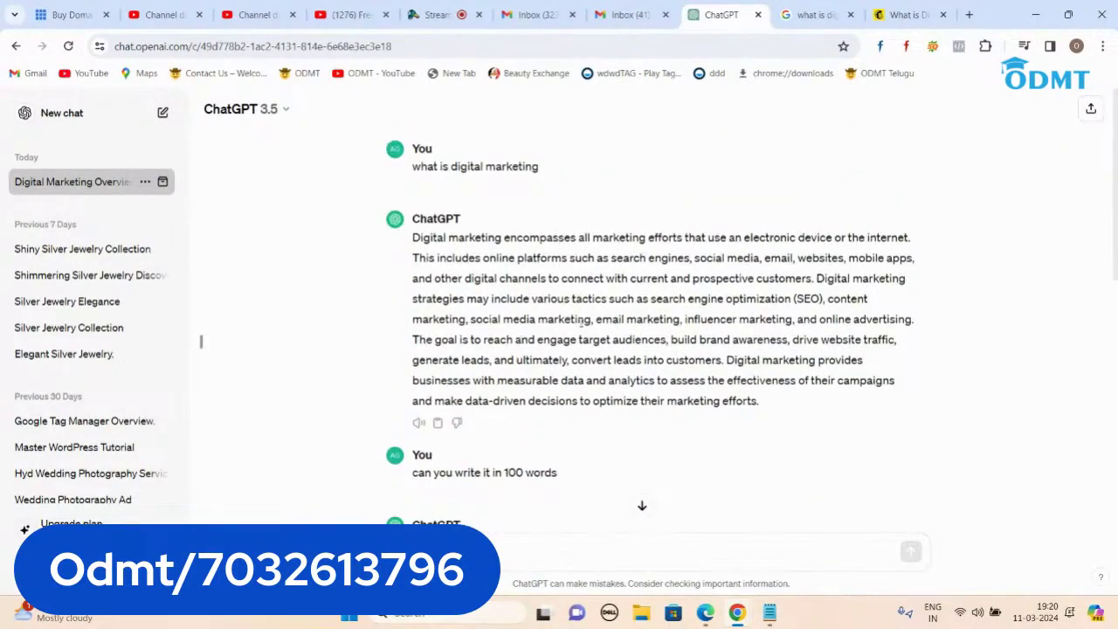
scroll(582, 323, "down", 6)
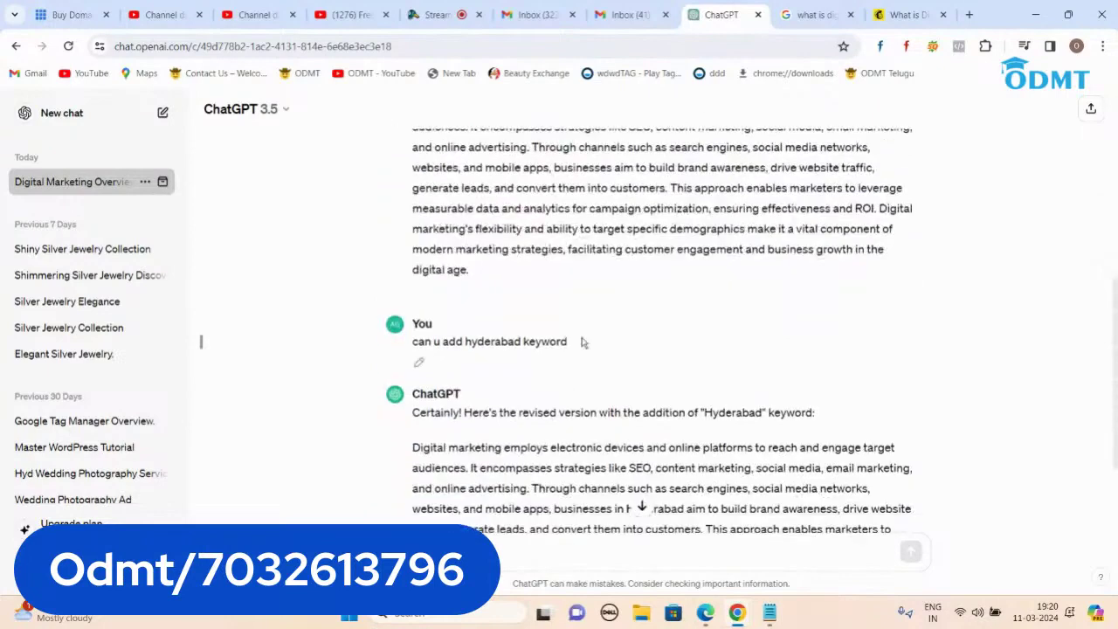
scroll(541, 370, "down", 2)
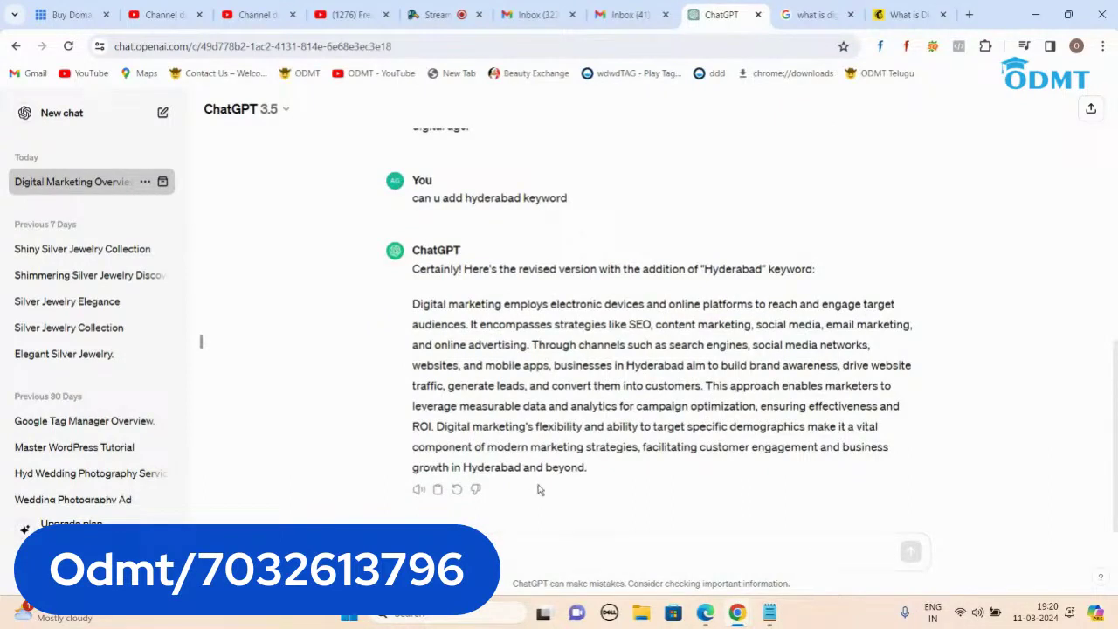
left_click_drag(522, 468, 454, 469)
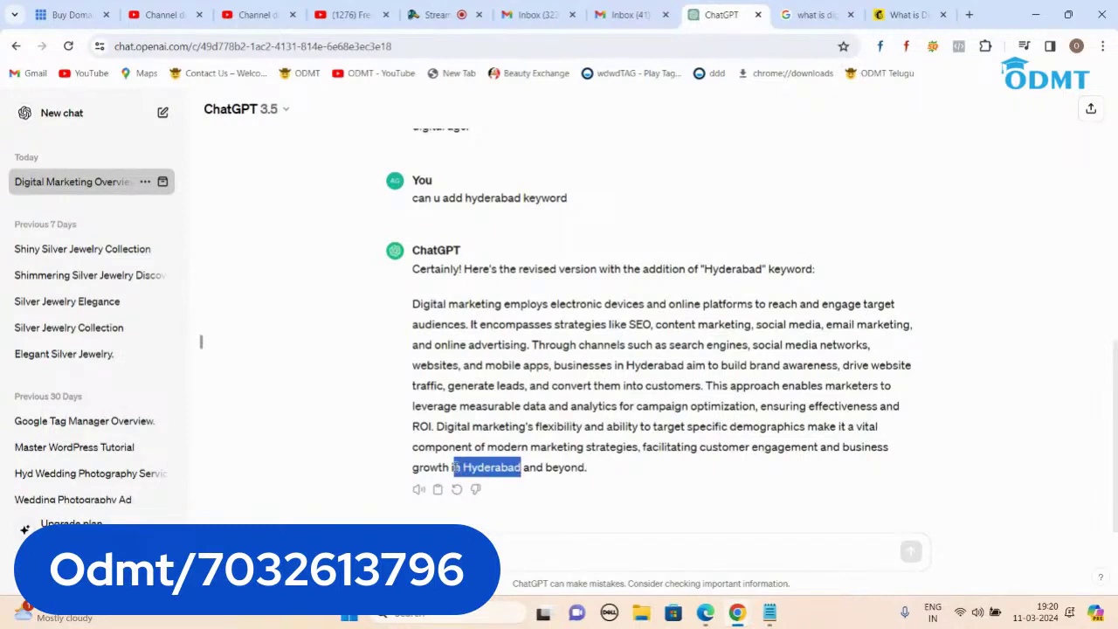
left_click(344, 354)
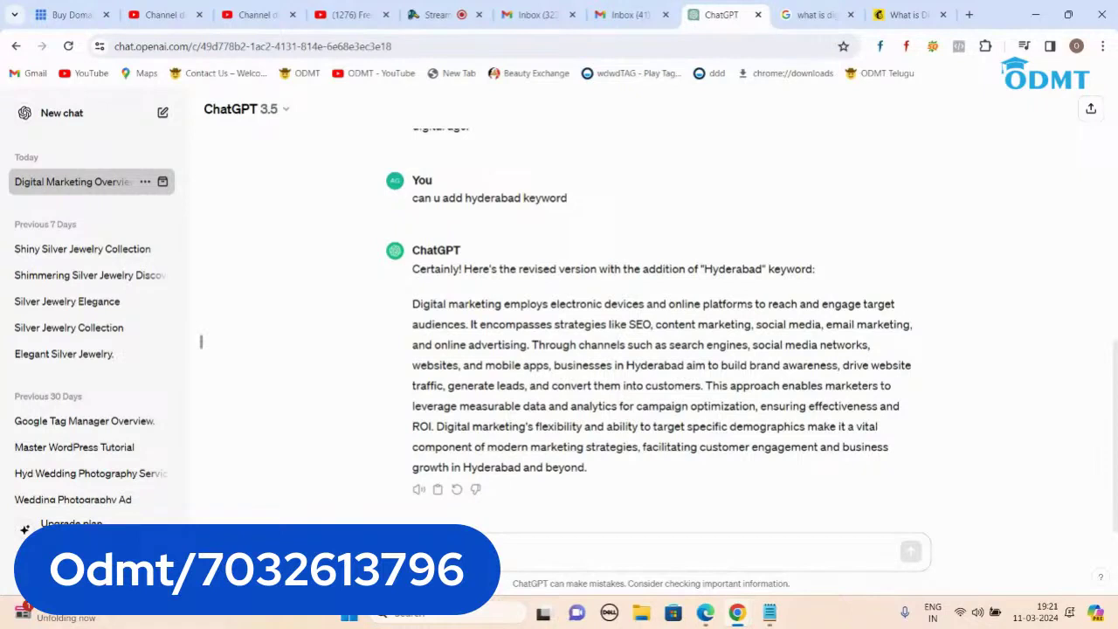
- Ask ChatGPT "Please write a blog on how to make chicken biryani" and review the blog from its title
key("ctrl+v")
type("how to ma")
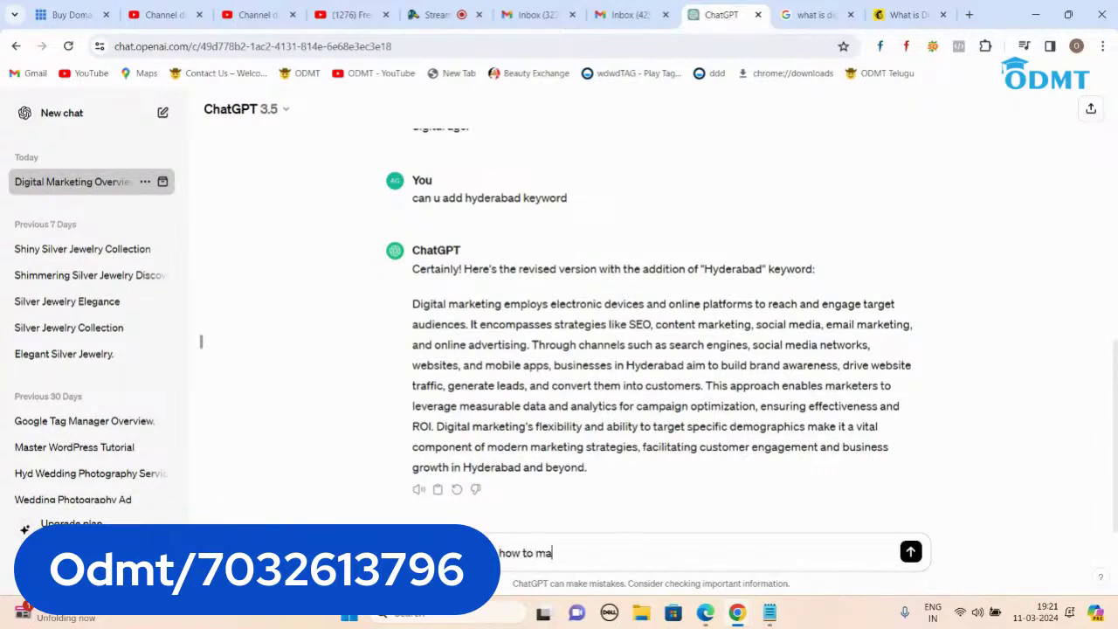
type("ke chicken biryani")
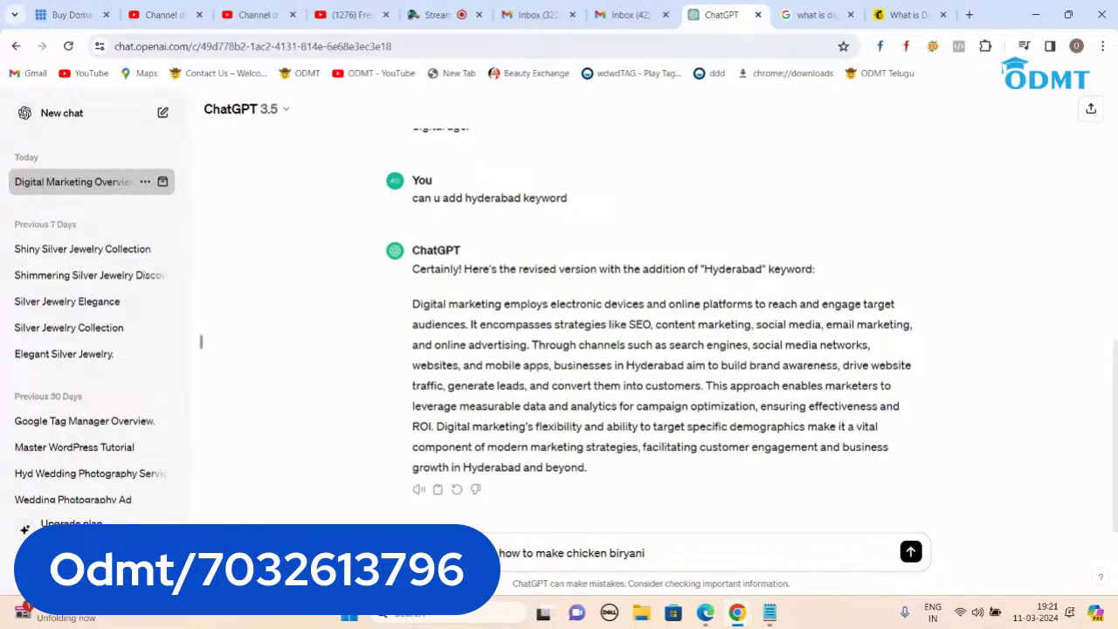
key("Return")
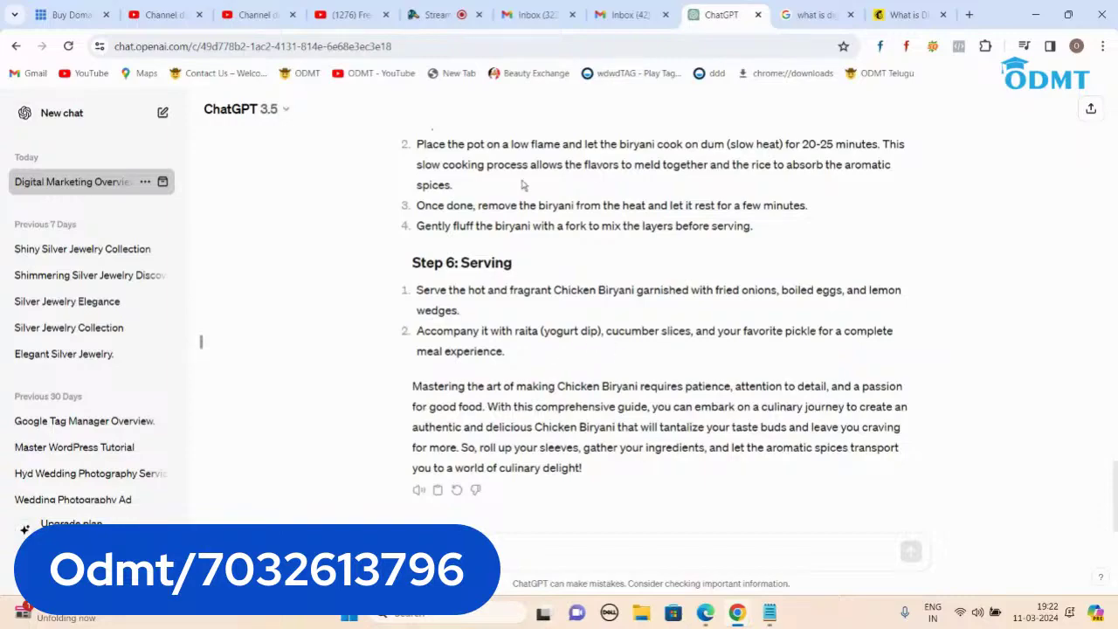
scroll(553, 222, "up", 3)
scroll(562, 248, "up", 15)
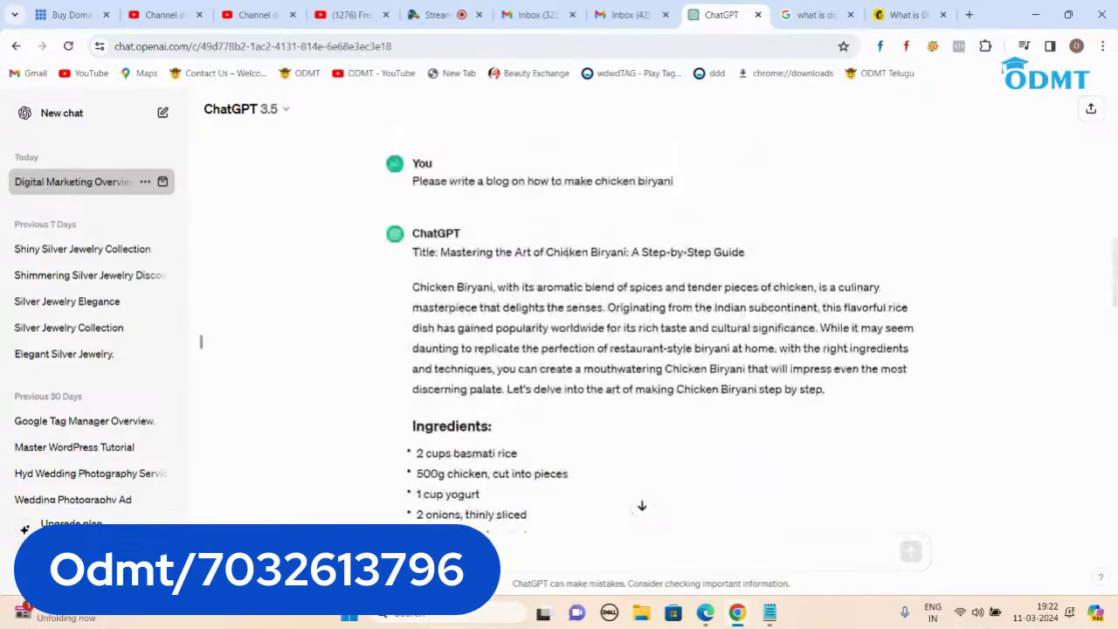
scroll(566, 252, "down", 2)
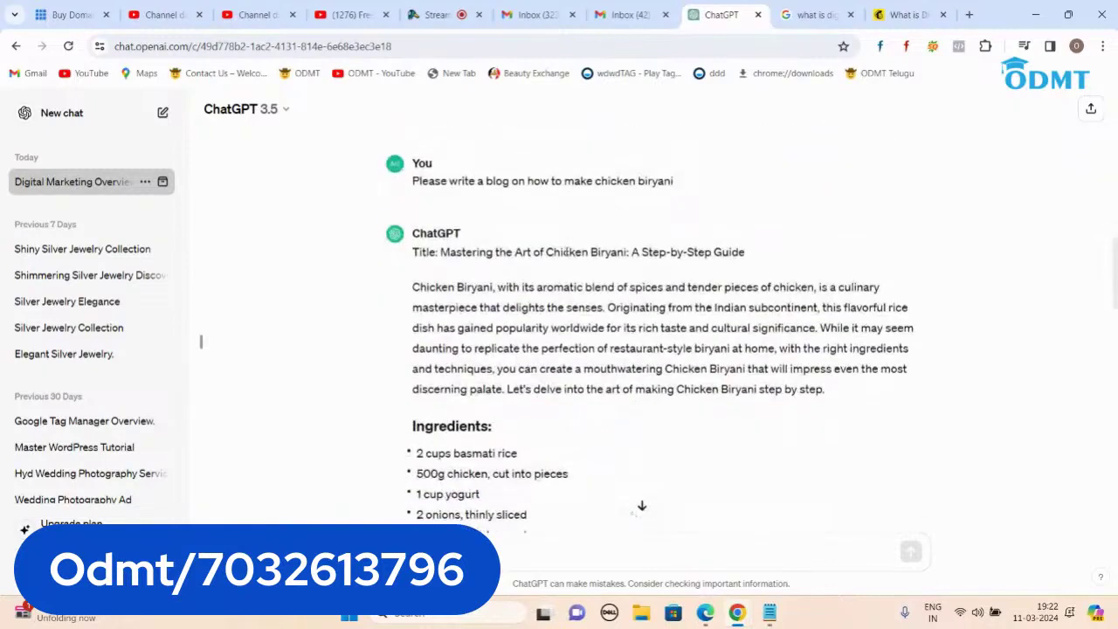
scroll(566, 252, "down", 1)
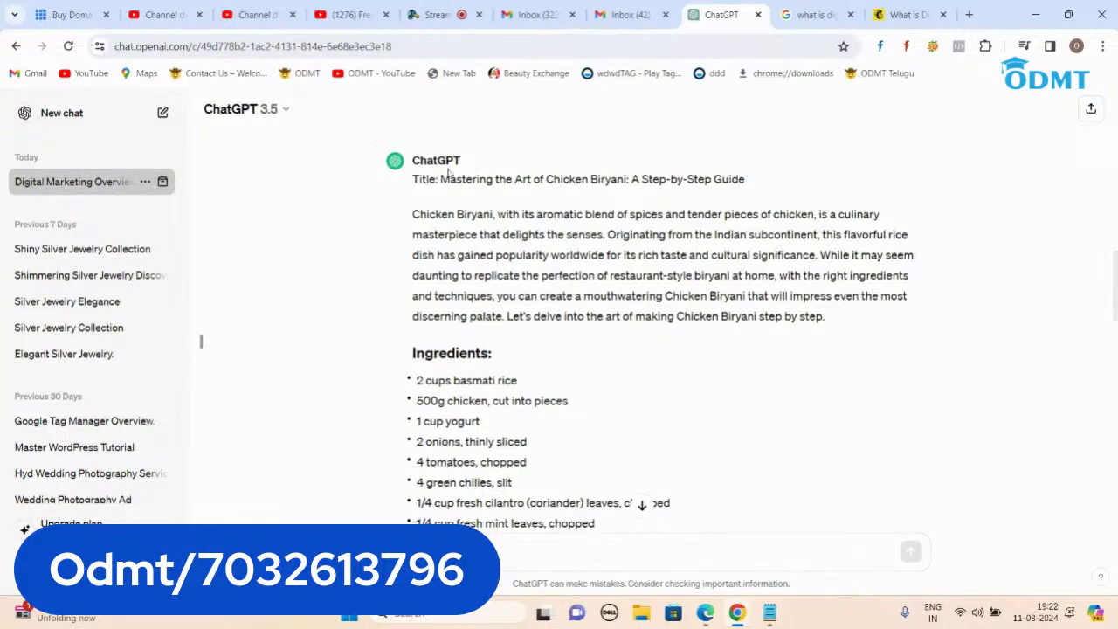
- Search Google for "google bard" in a new tab, open Gemini from the results and dismiss its introduction dialogs
left_click(969, 15)
type("g")
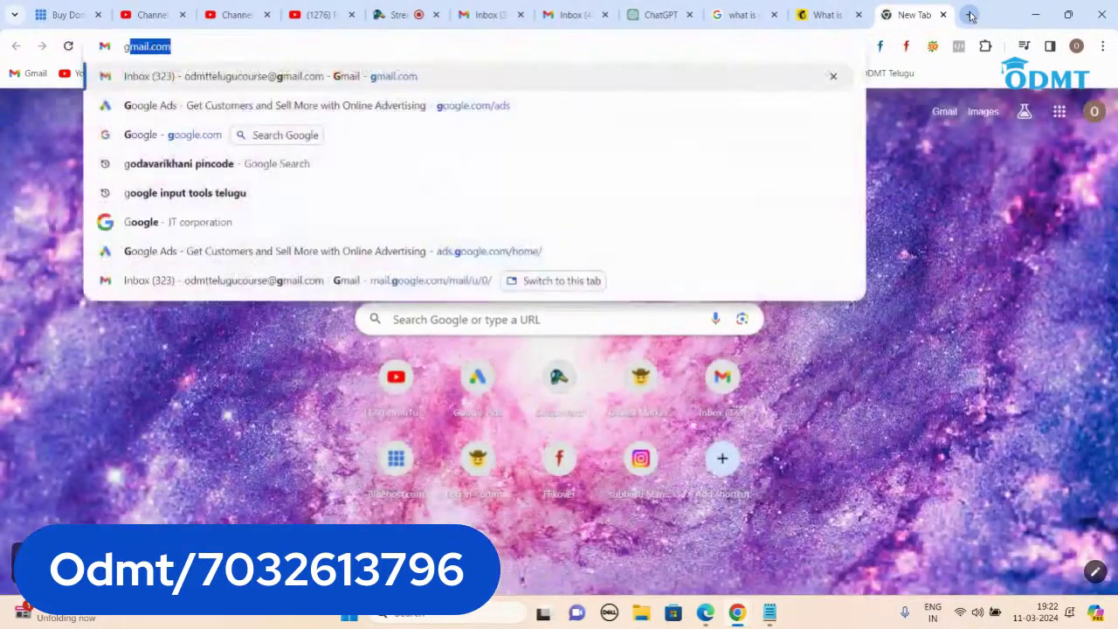
type("oogle bard")
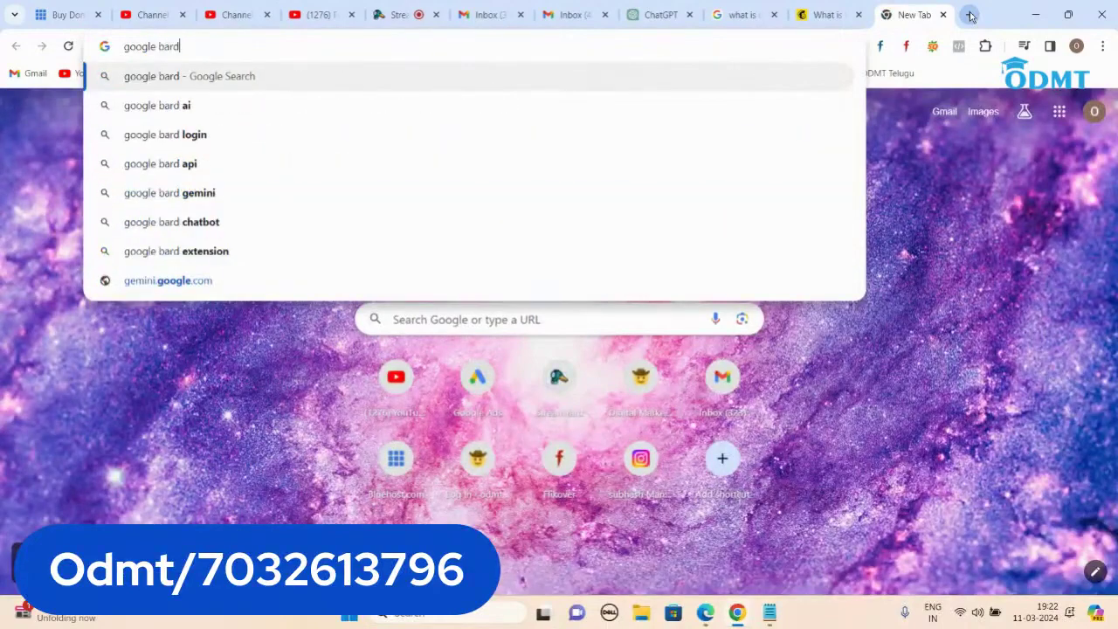
key("Return")
scroll(268, 410, "down", 2)
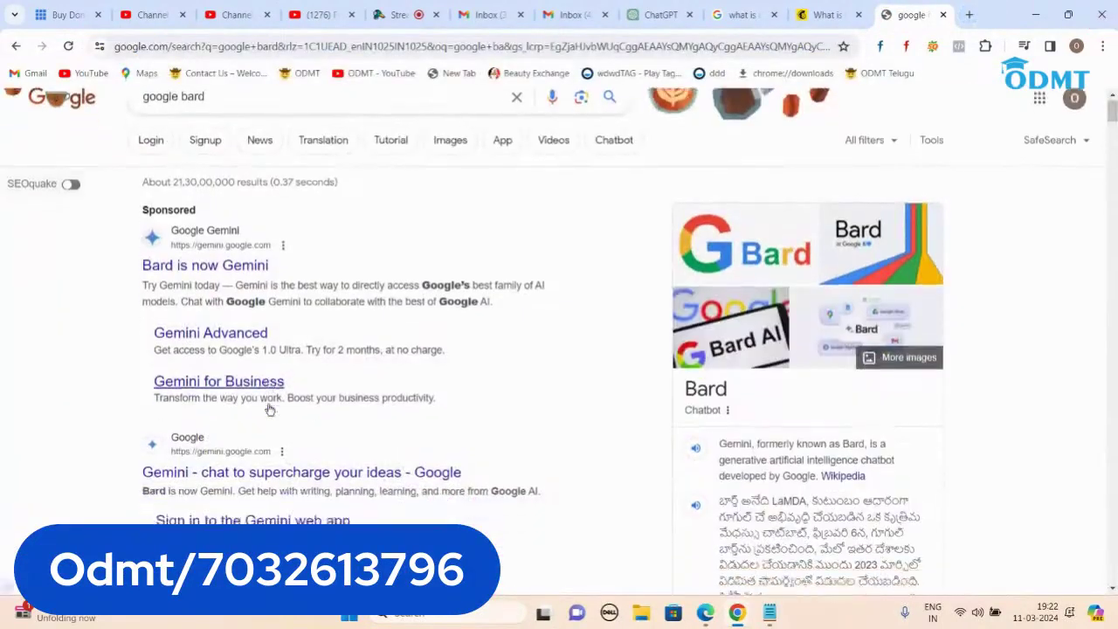
left_click(297, 355)
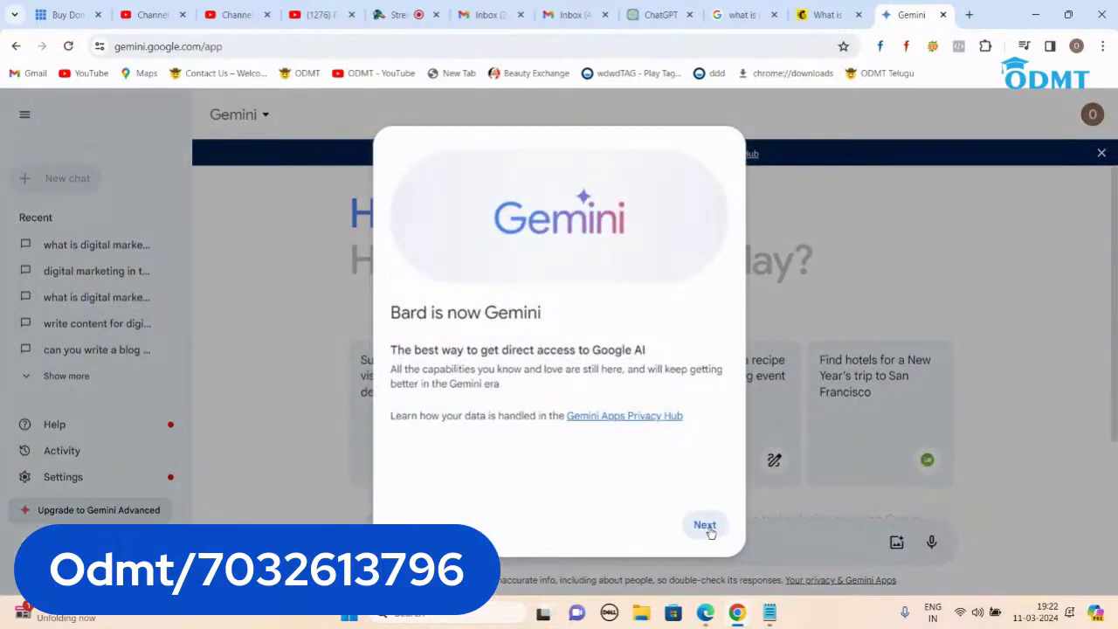
left_click(705, 527)
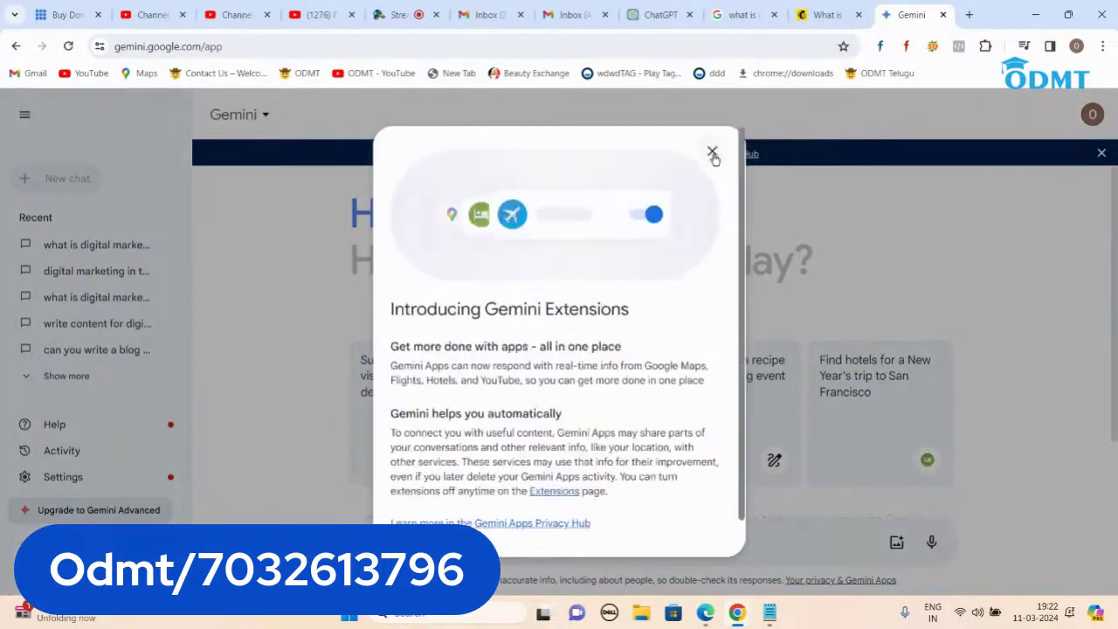
left_click(712, 152)
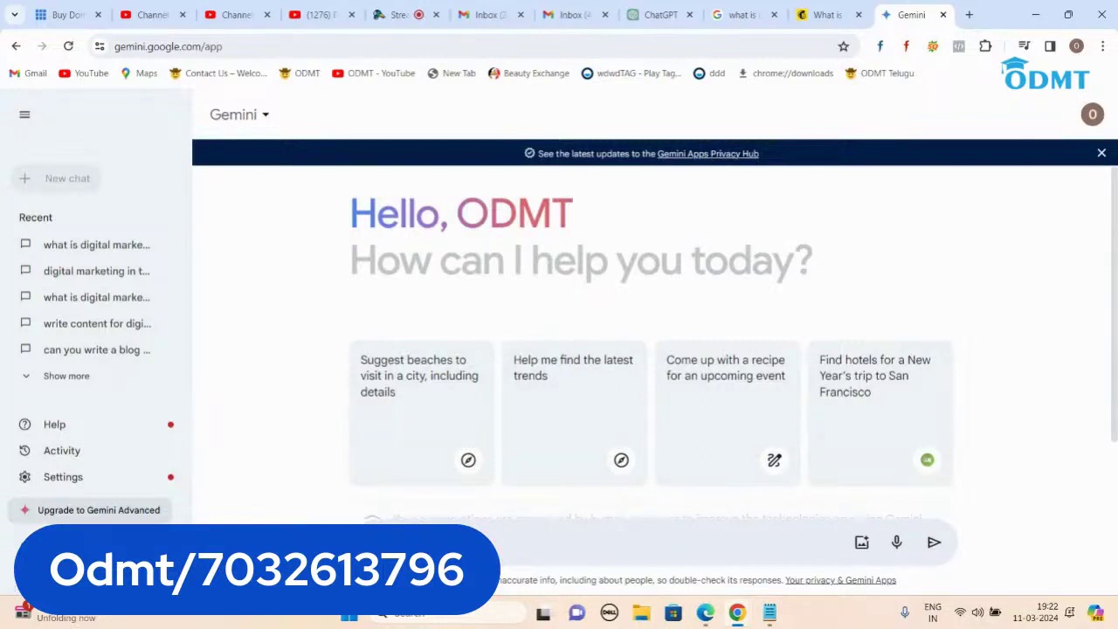
- Ask Gemini "can you write a blog on how to make chicken biryani" and read through the blog it writes
type("how to make chicken biryani")
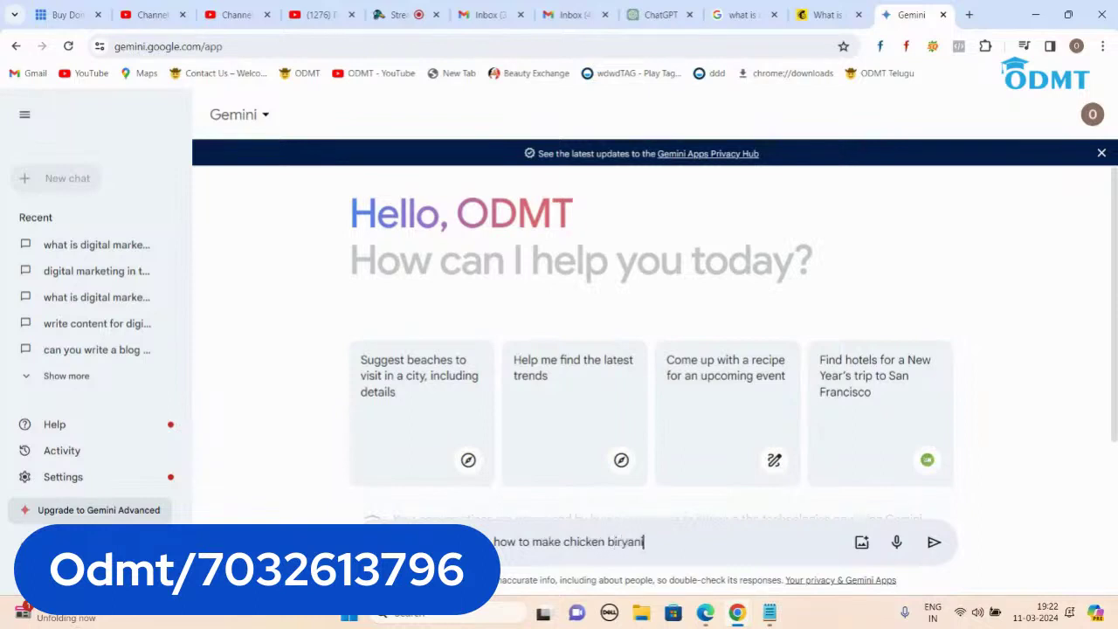
key("Return")
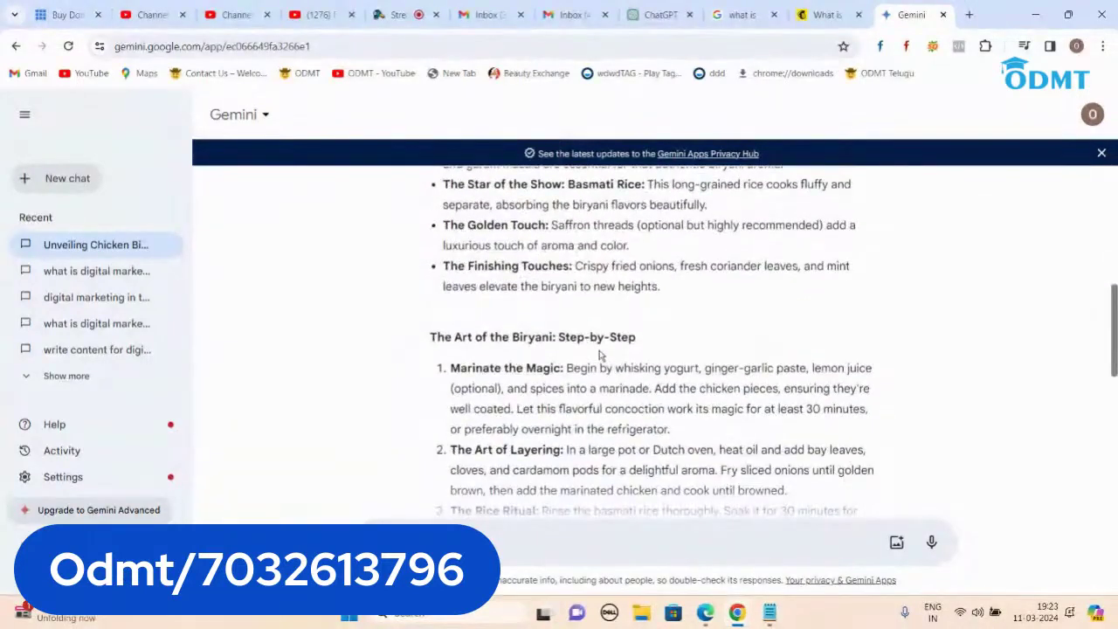
scroll(602, 355, "down", 5)
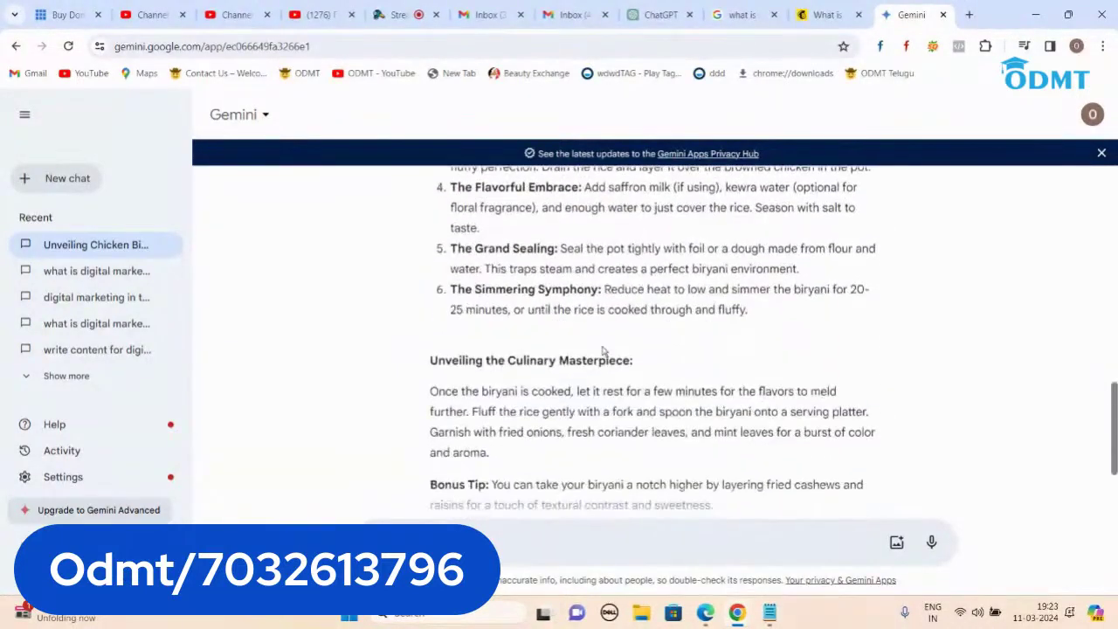
scroll(604, 322, "down", 2)
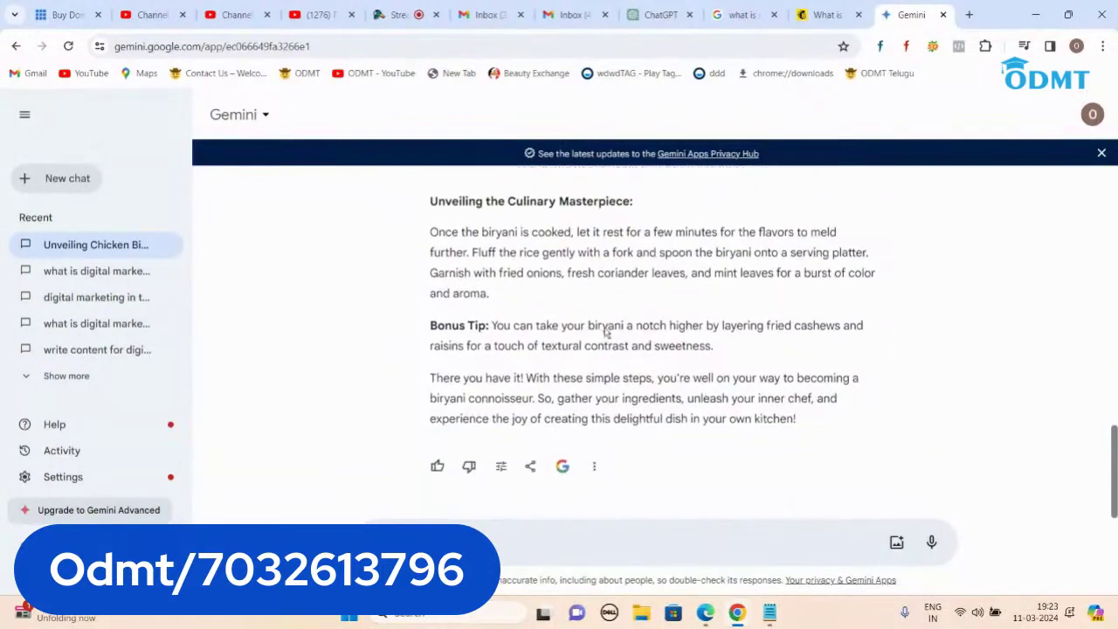
scroll(606, 331, "up", 3)
scroll(607, 334, "up", 10)
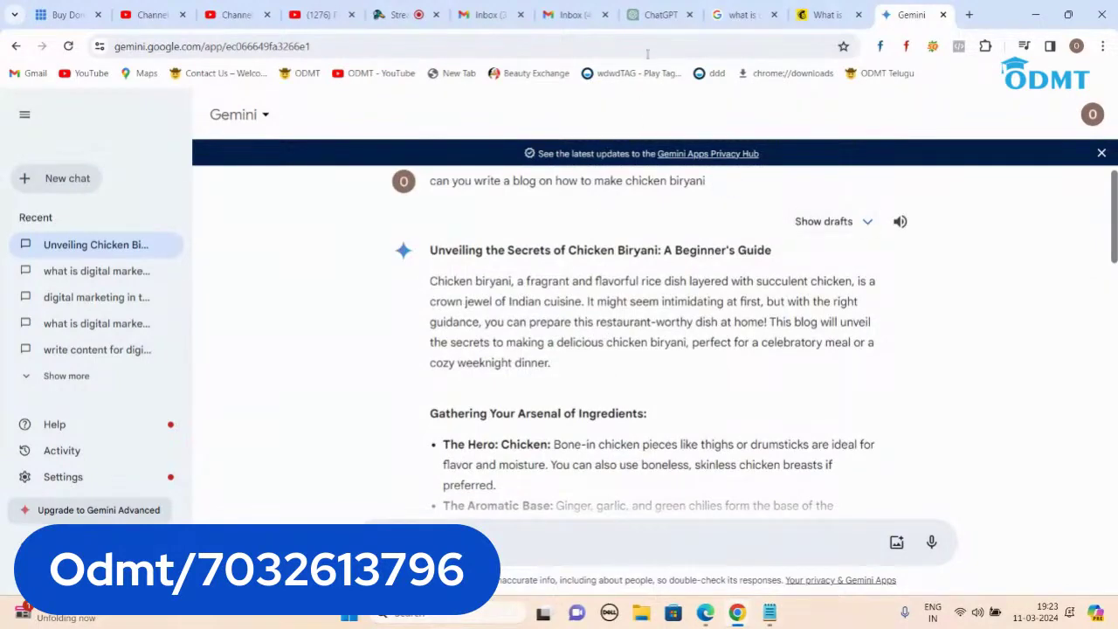
- Compare ChatGPT's chicken biryani blog with Gemini's, reading Gemini's ingredients and step-by-step sections
left_click(654, 15)
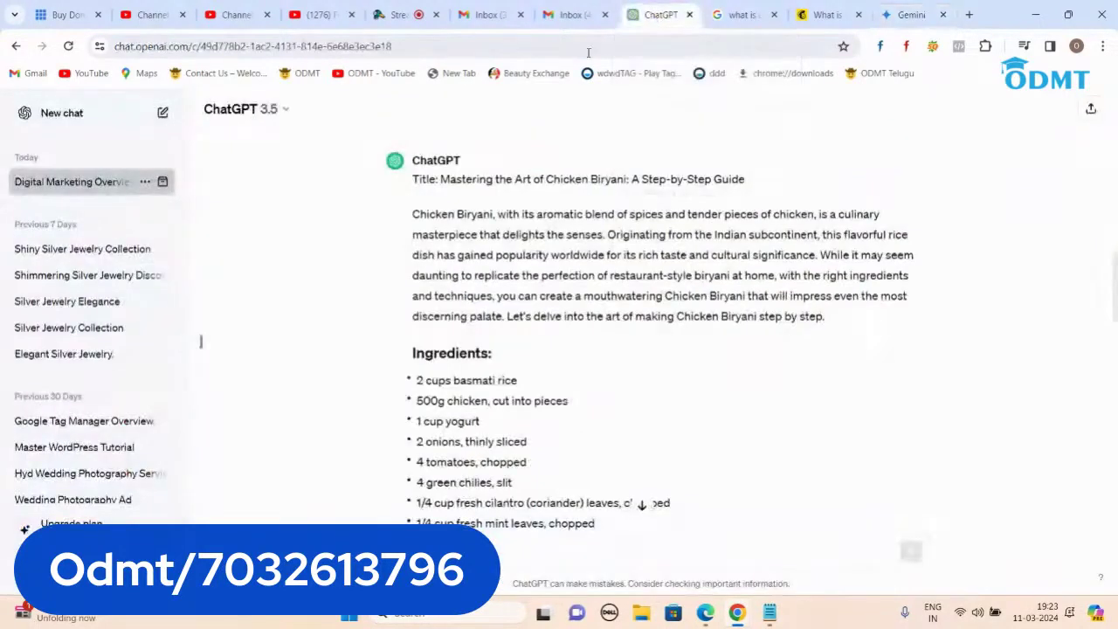
left_click(909, 14)
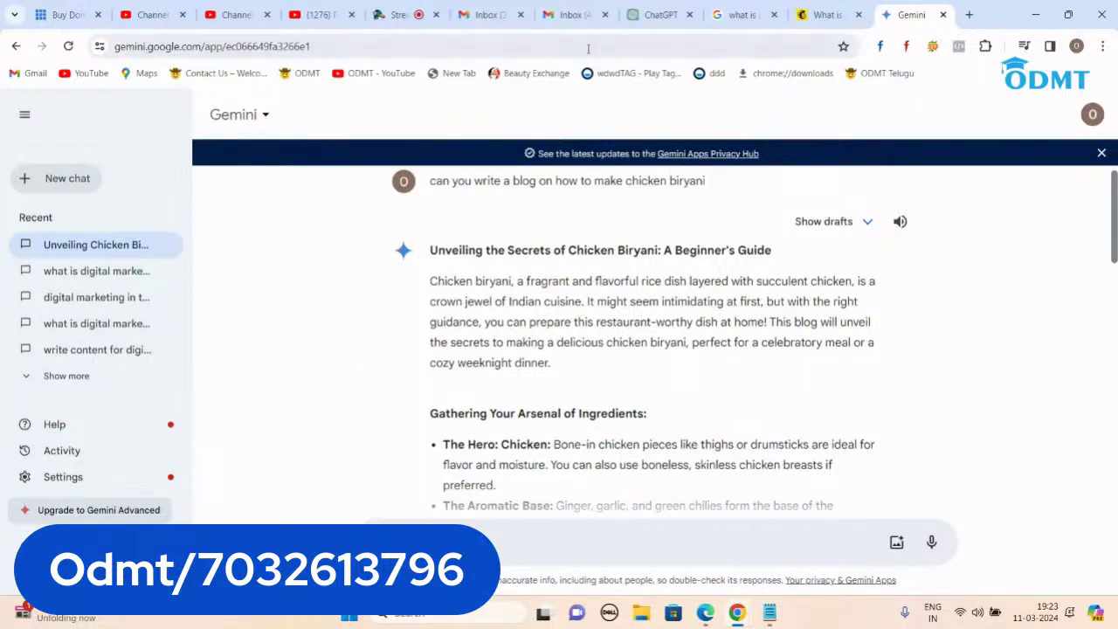
left_click(647, 18)
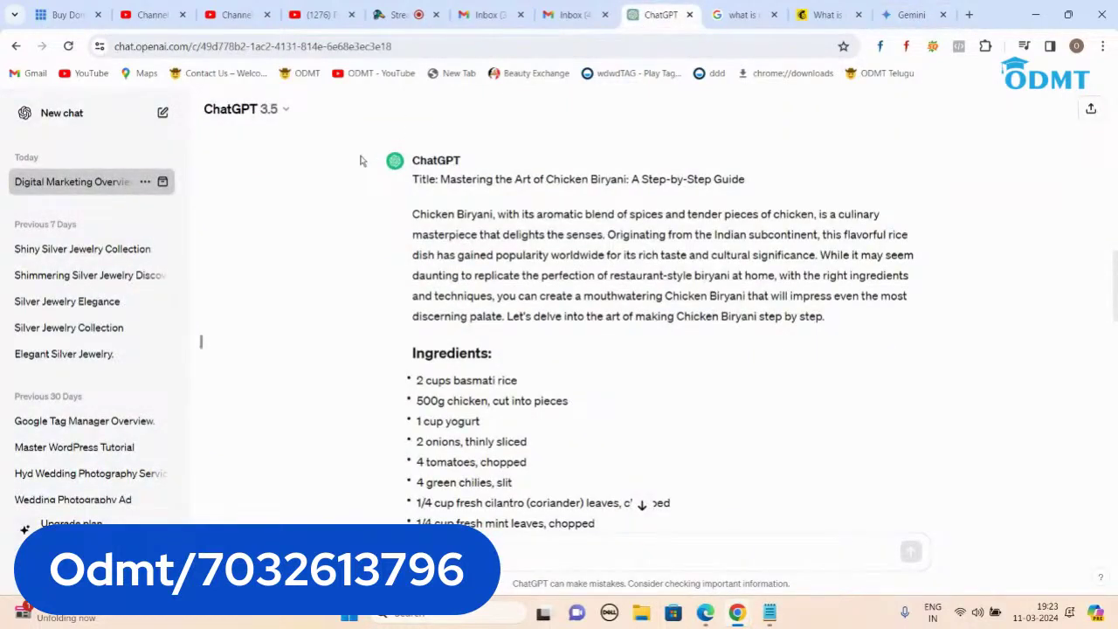
left_click(912, 15)
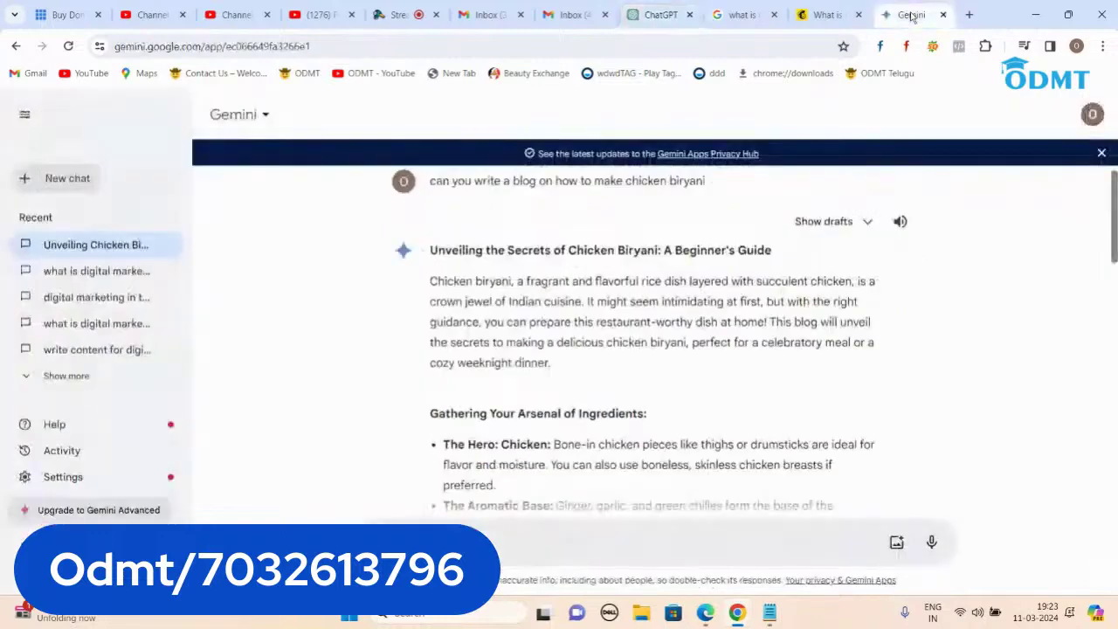
scroll(744, 274, "down", 5)
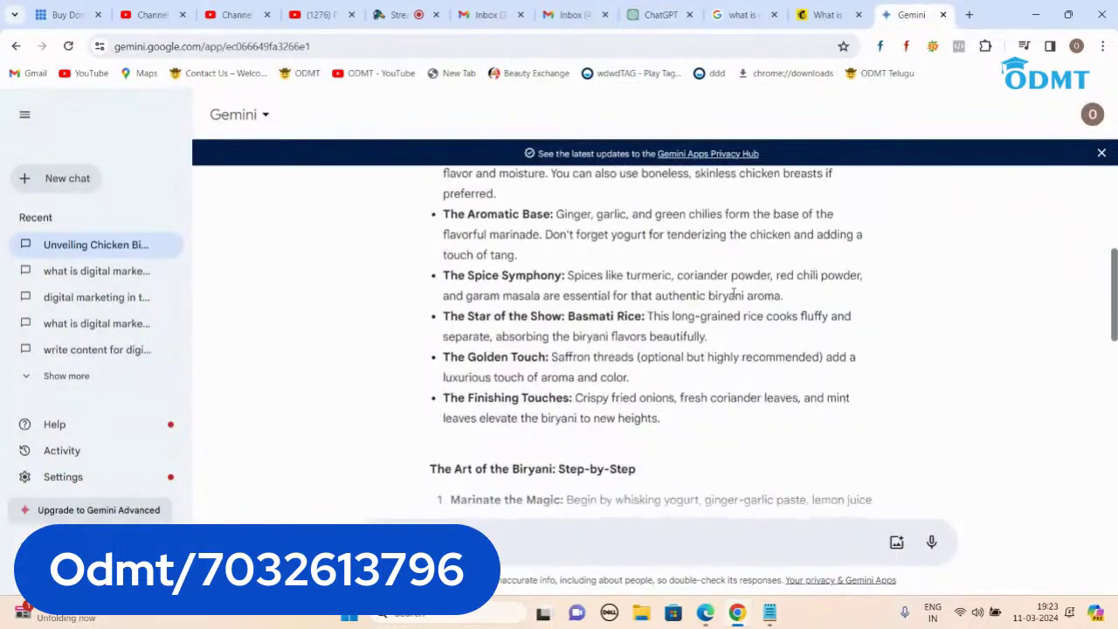
scroll(732, 293, "down", 1)
scroll(733, 293, "down", 2)
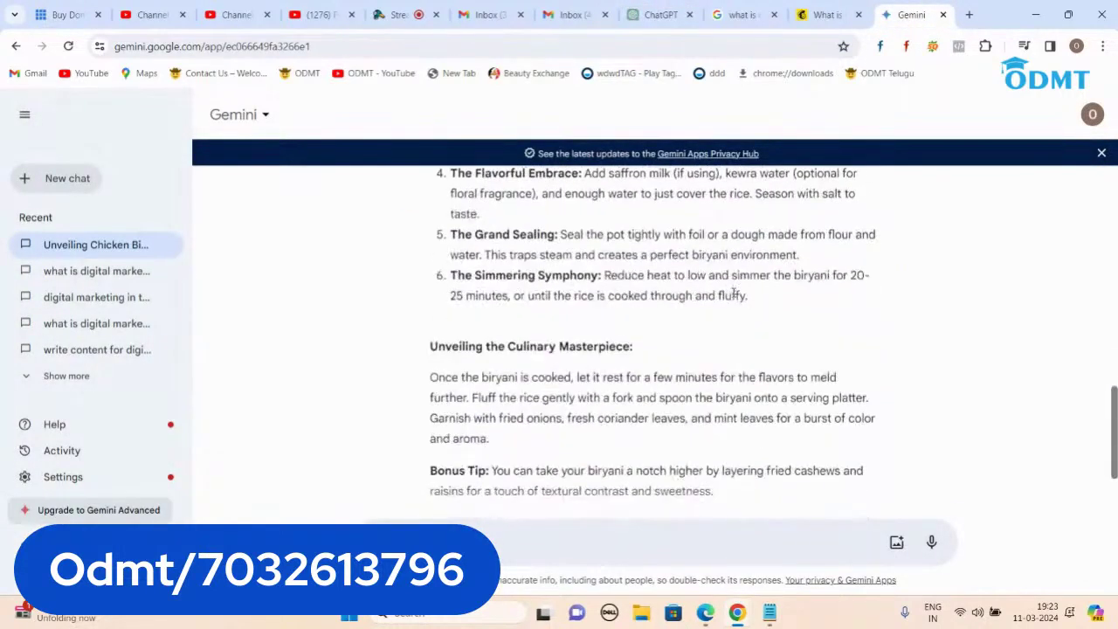
- Search Google for "quillbot" in a new tab and open the QuillBot AI paraphrasing tool
left_click(970, 15)
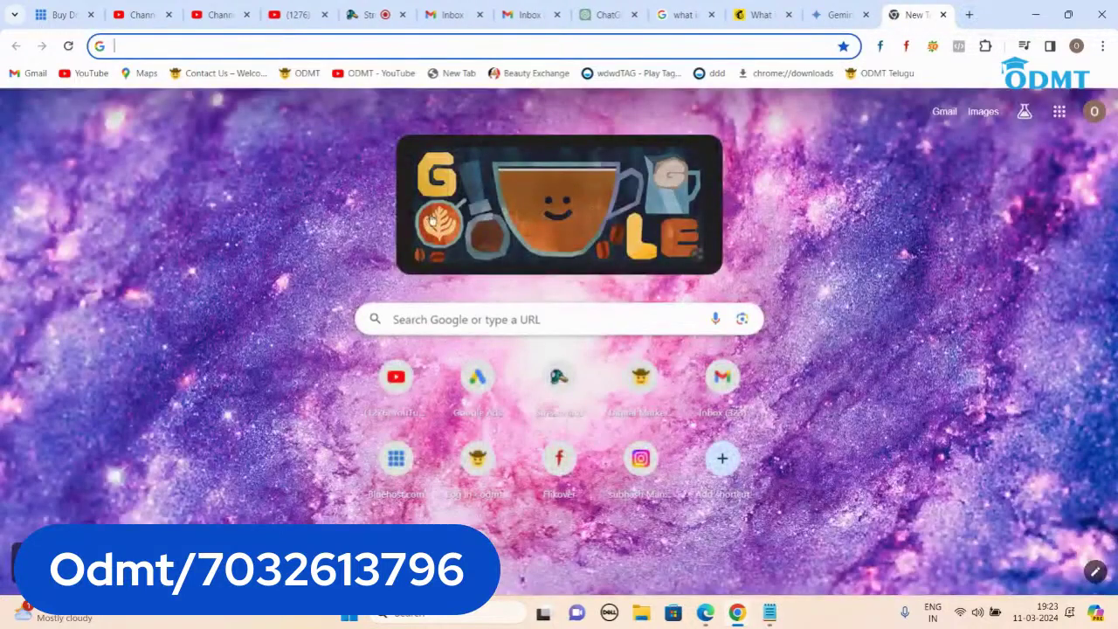
type("quill")
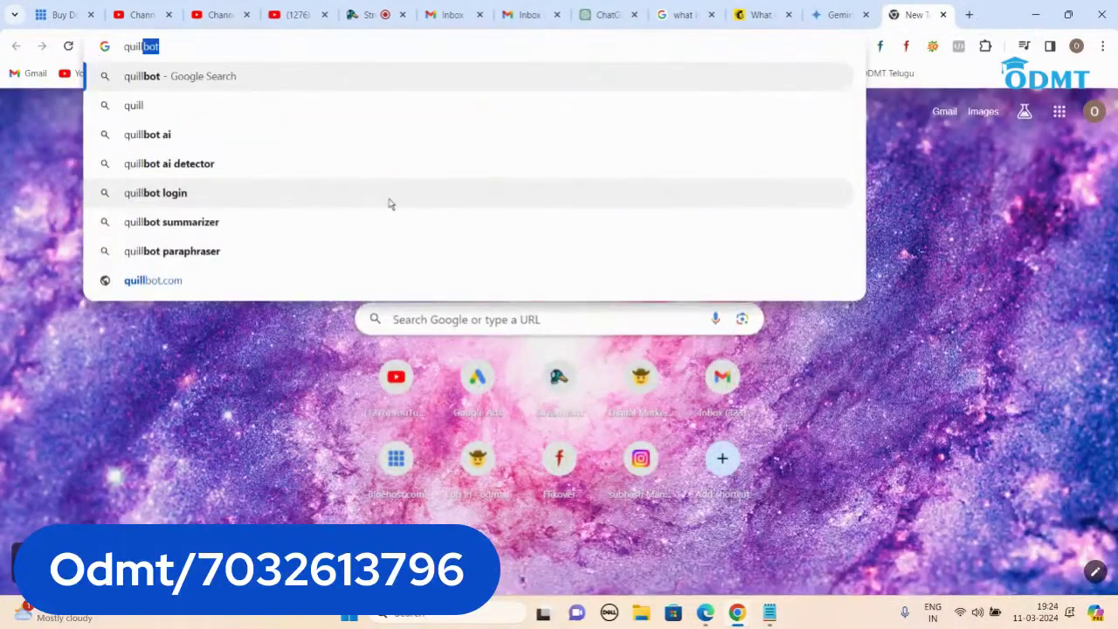
key("Return")
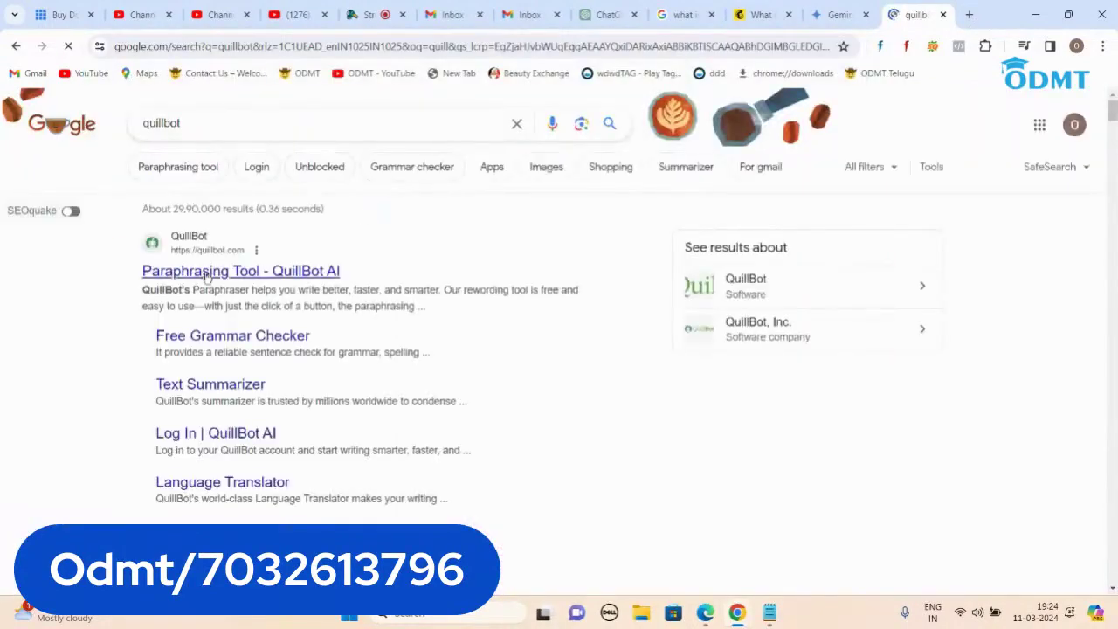
left_click(207, 273)
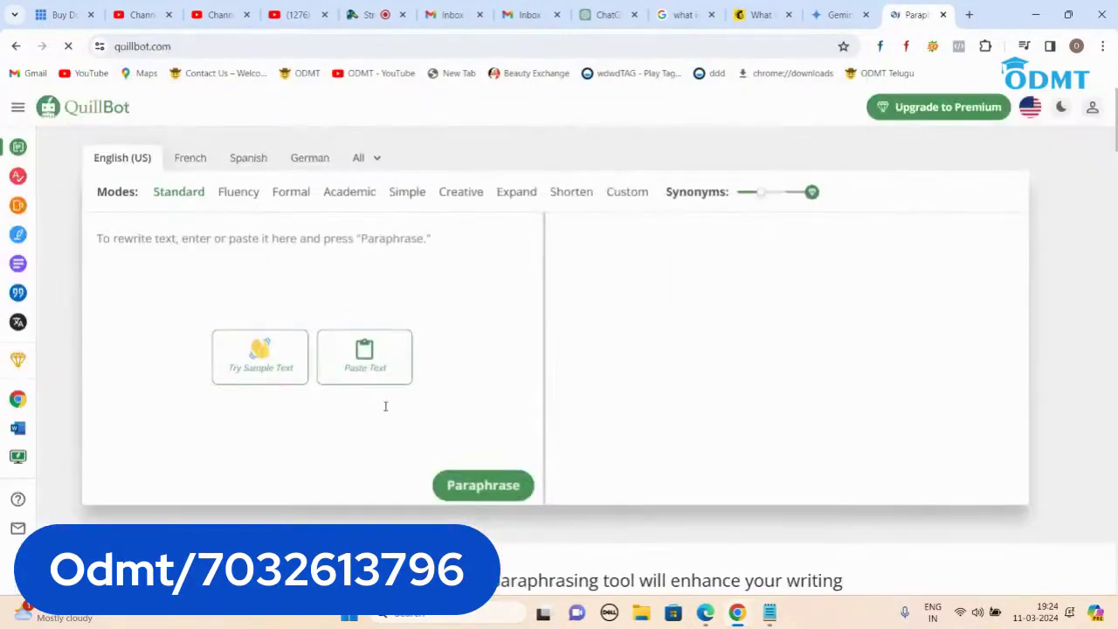
- Copy the paragraph under "Unveiling the Culinary Masterpiece" from Gemini's blog and paste it into QuillBot's Paraphraser, dismissing the Google sign-in prompt
key("ctrl+shift+Tab")
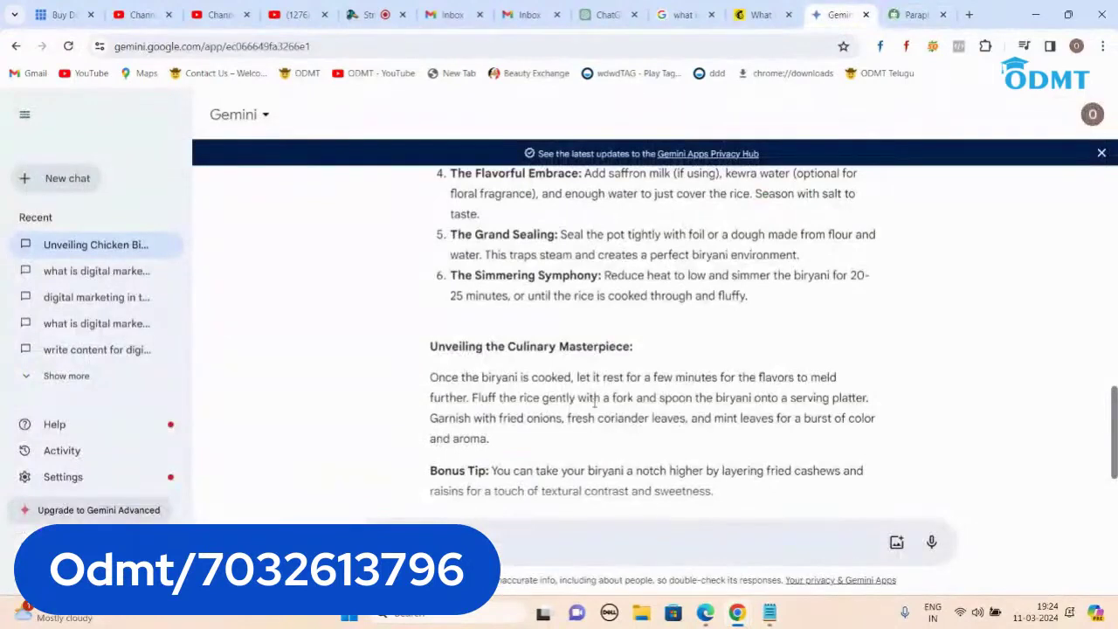
left_click_drag(496, 445, 429, 384)
key("ctrl+c")
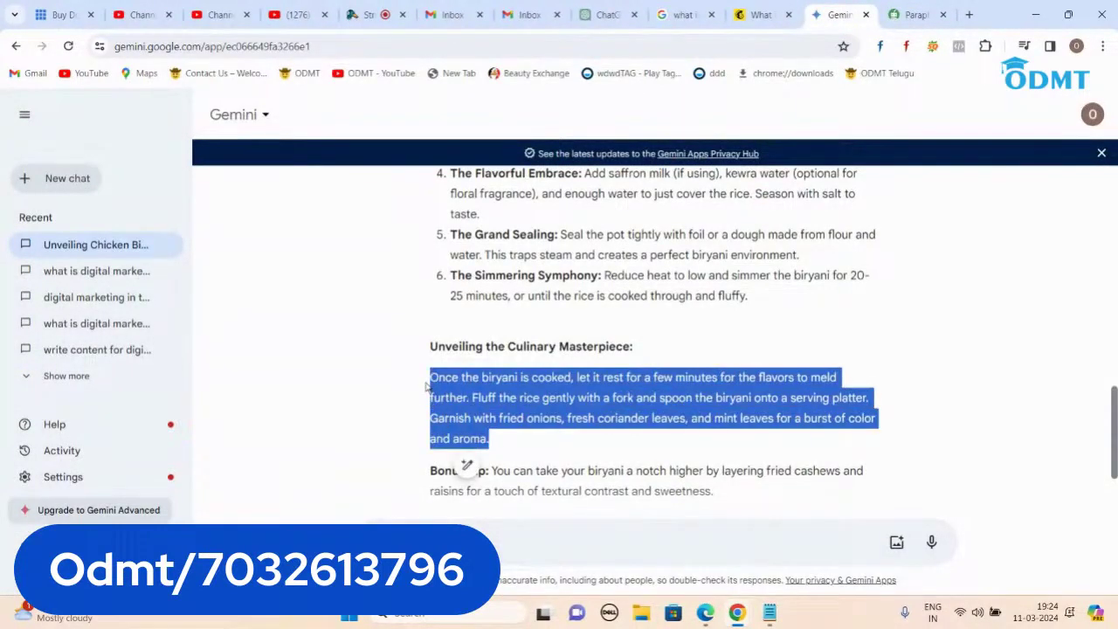
left_click(908, 14)
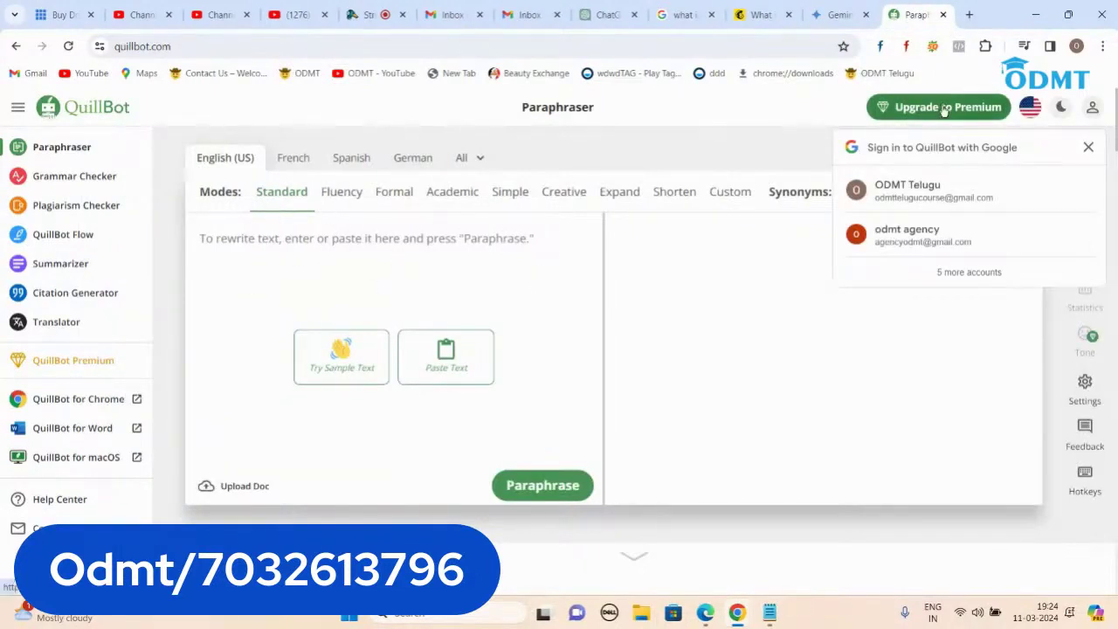
left_click(1088, 147)
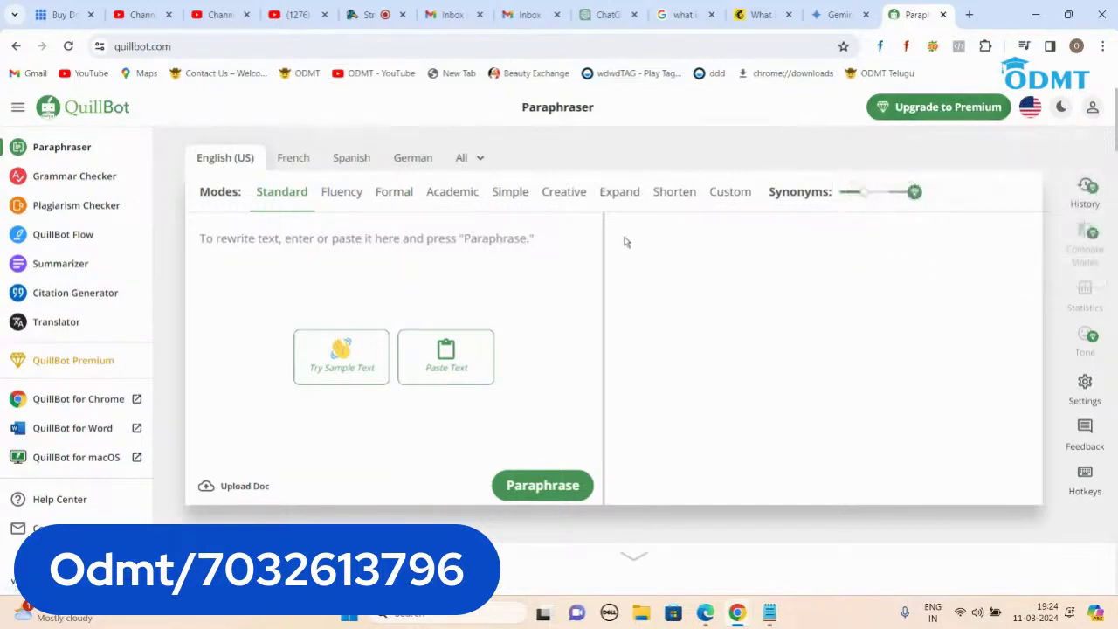
left_click(343, 243)
key("ctrl+v")
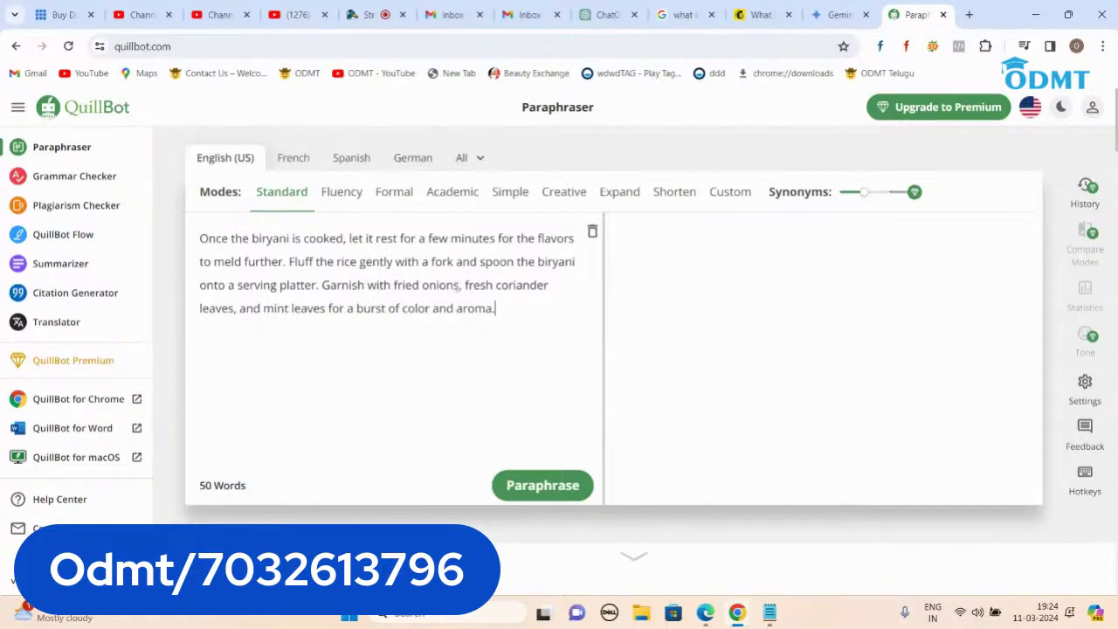
- Paraphrase the pasted biryani paragraph in Standard mode and compare the rewritten text with the original
left_click(537, 486)
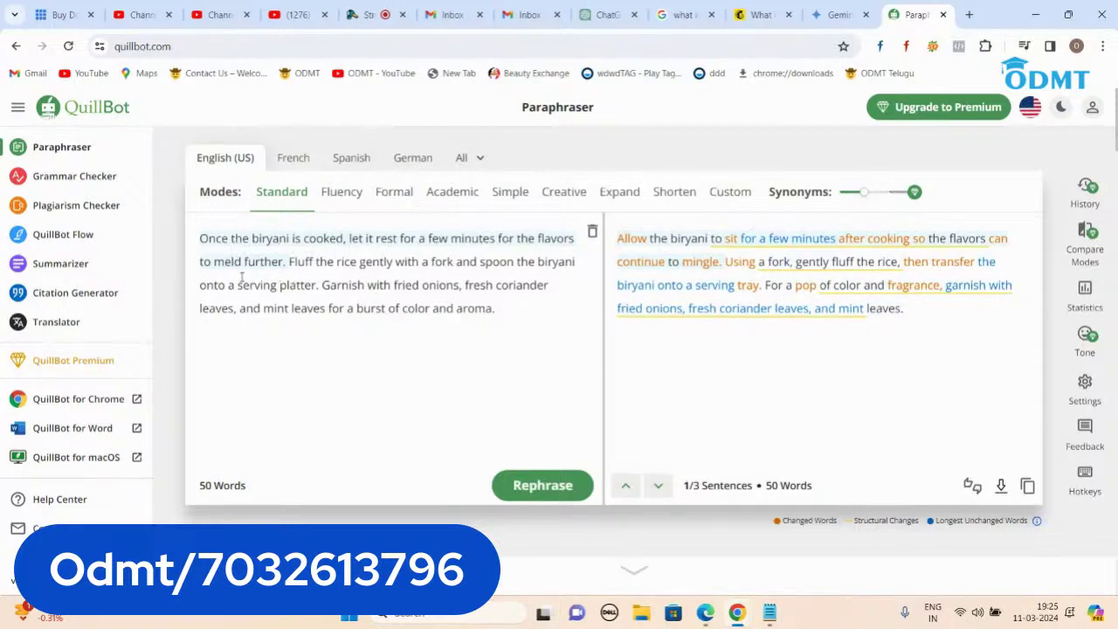
mouse_move(699, 259)
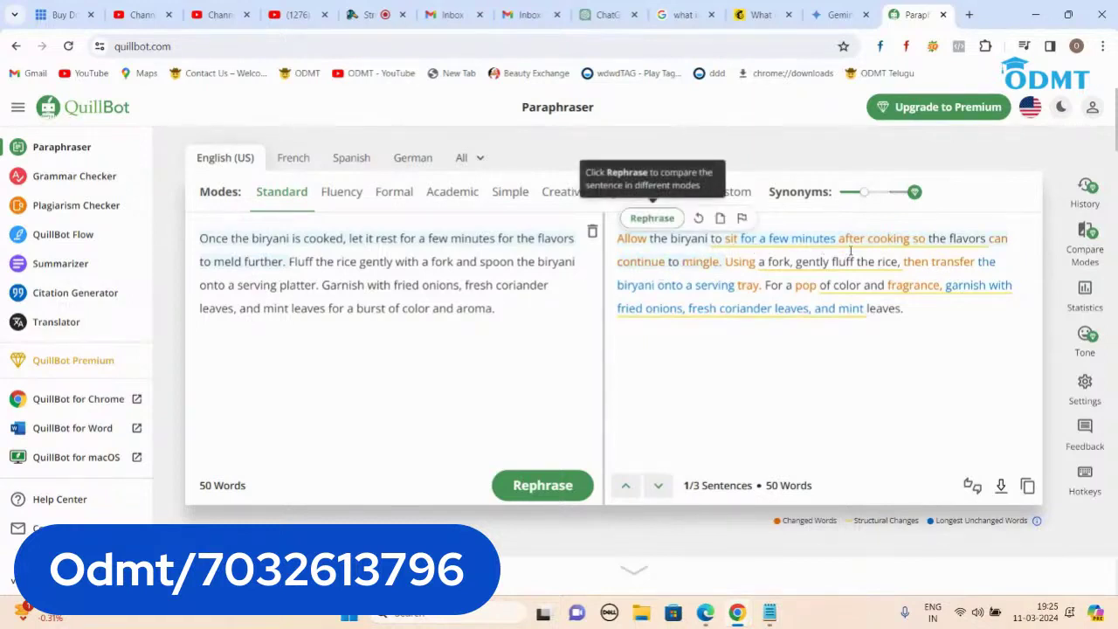
mouse_move(800, 284)
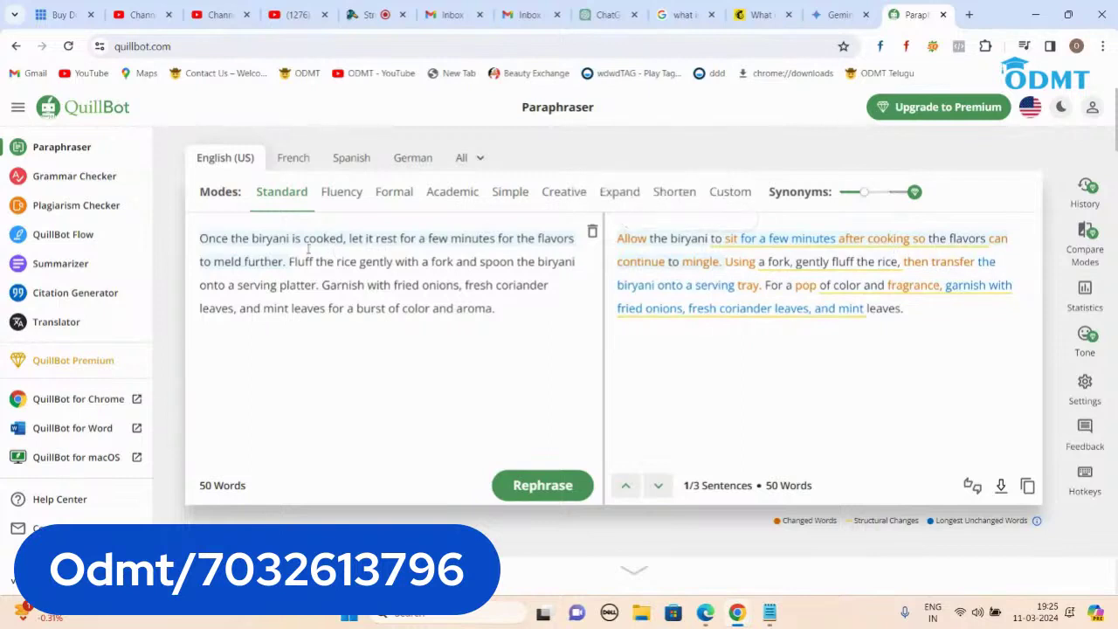
mouse_move(789, 331)
- Revisit the chicken biryani blogs in ChatGPT and Gemini, then return to the QuillBot paraphrase
left_click(608, 15)
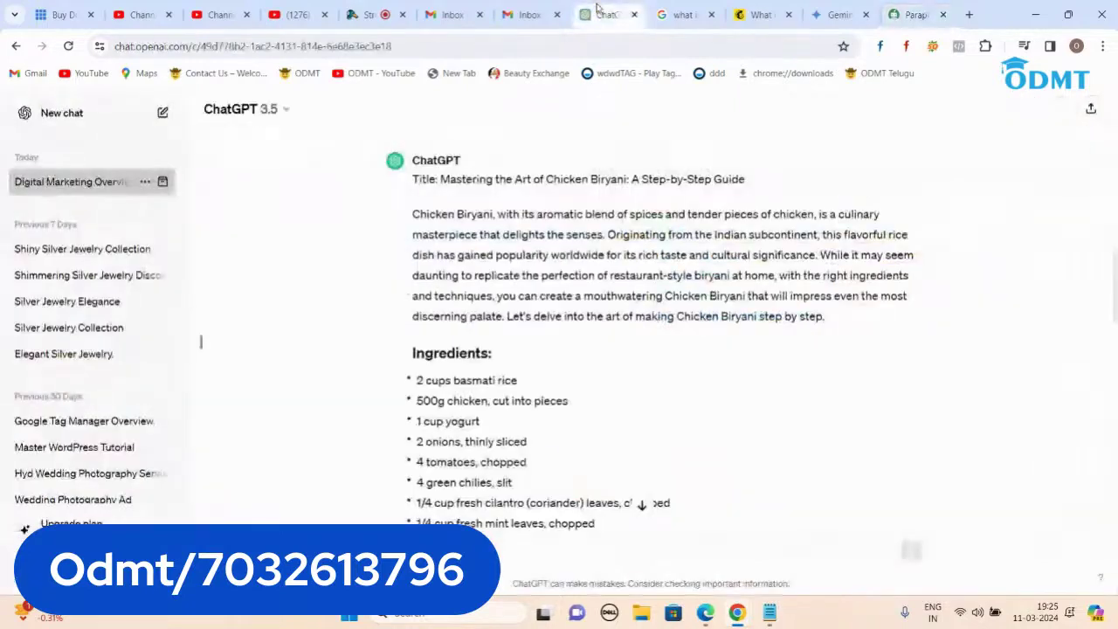
left_click(834, 15)
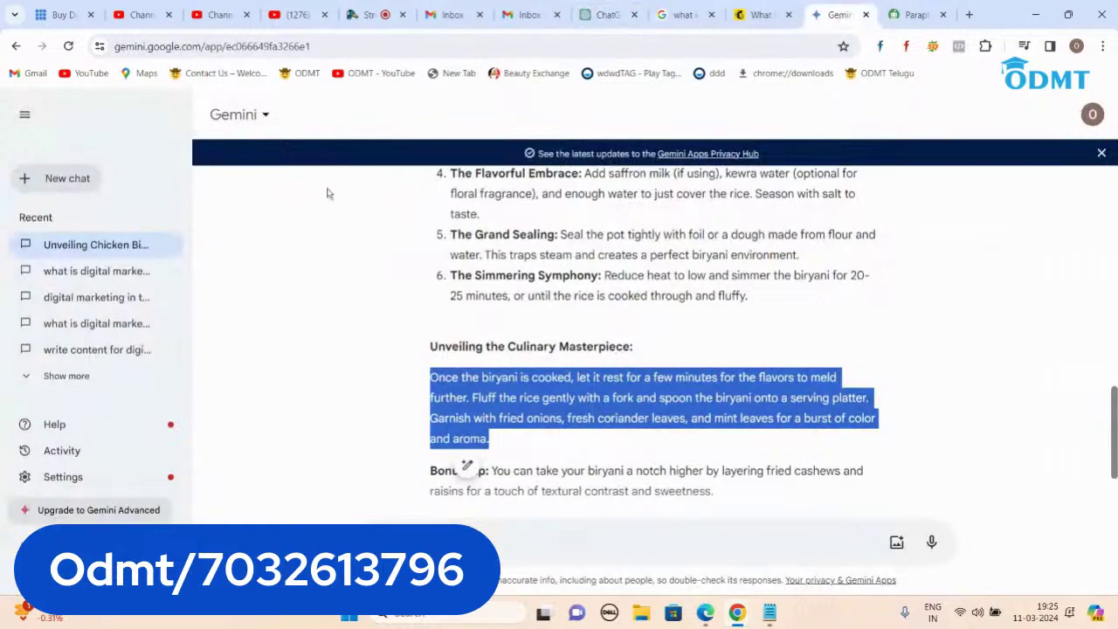
scroll(559, 334, "up", 3)
scroll(556, 327, "up", 1)
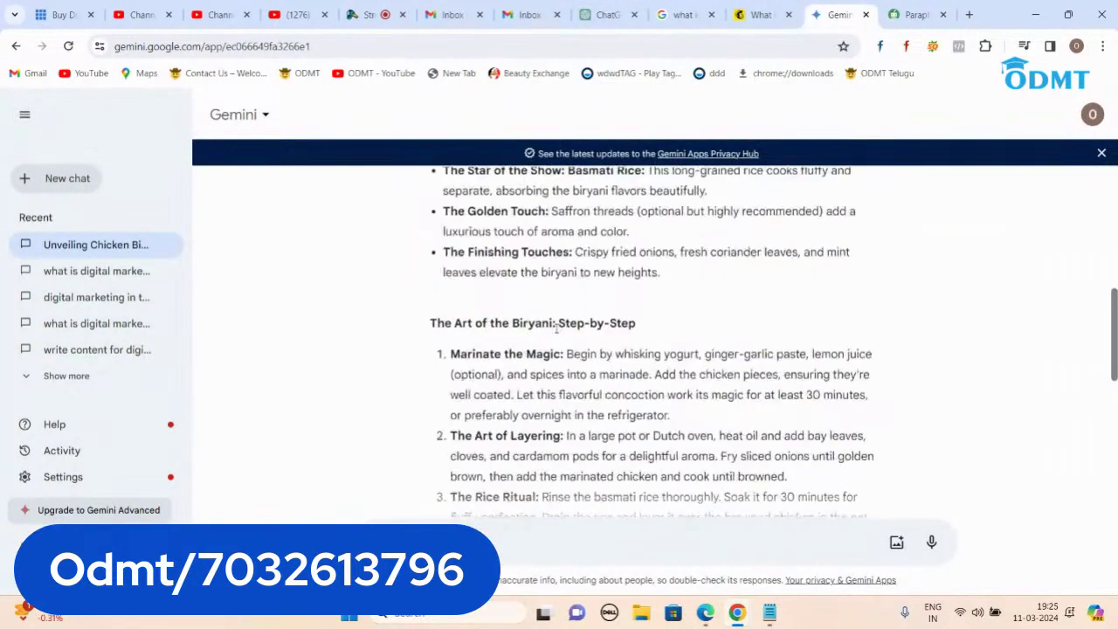
scroll(557, 328, "down", 2)
left_click(916, 15)
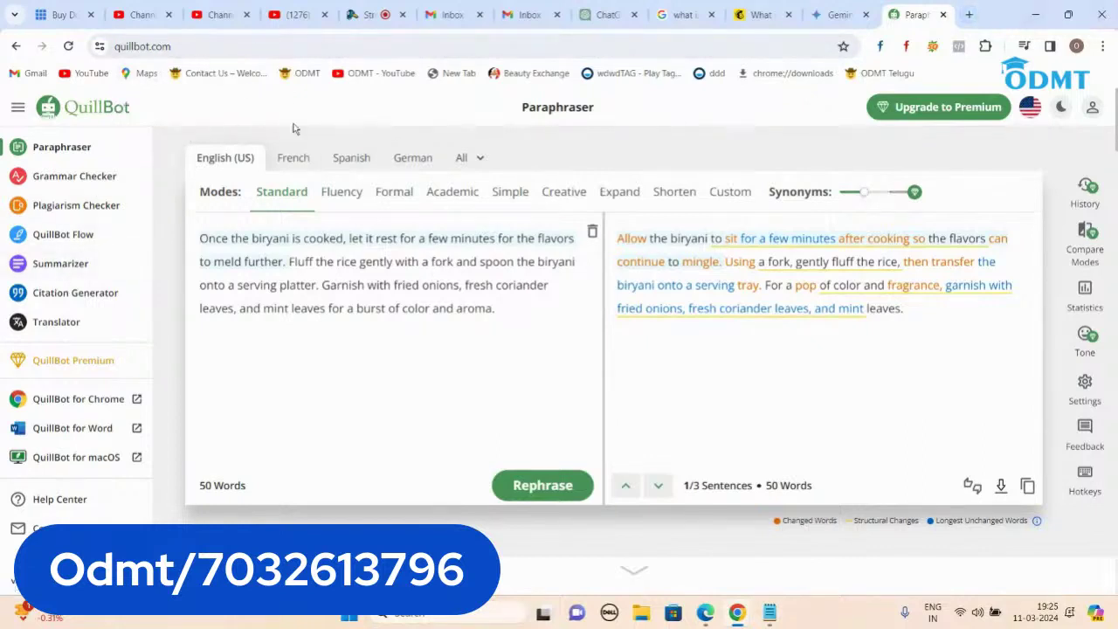
- Search Google for "spinbot" in a new tab and open the SpinBot website from the results
left_click(969, 15)
type("spinbot")
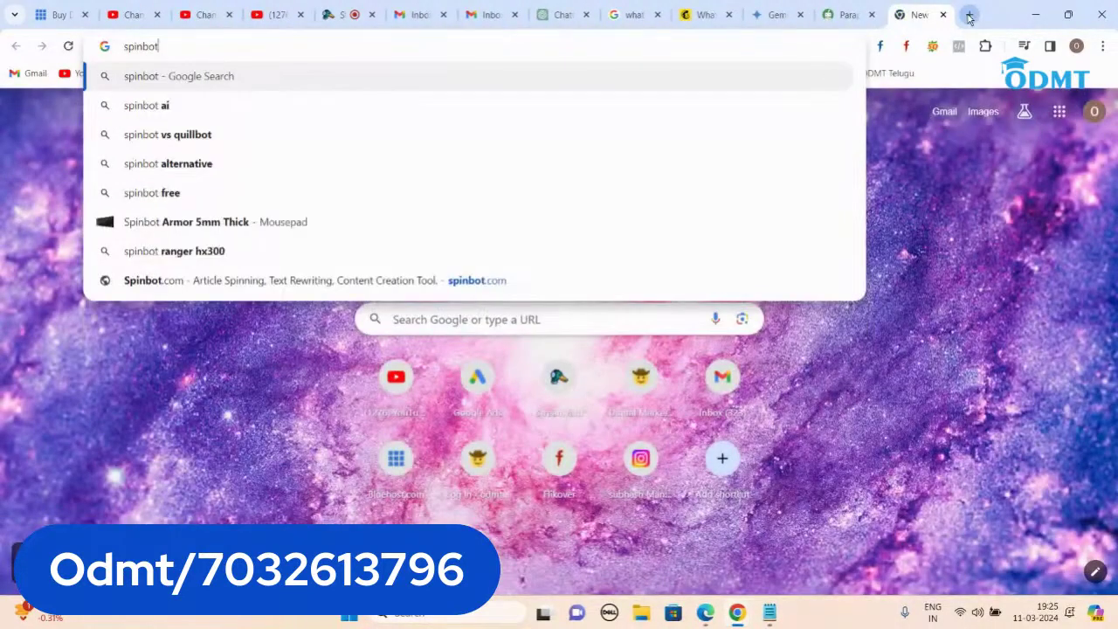
key("Return")
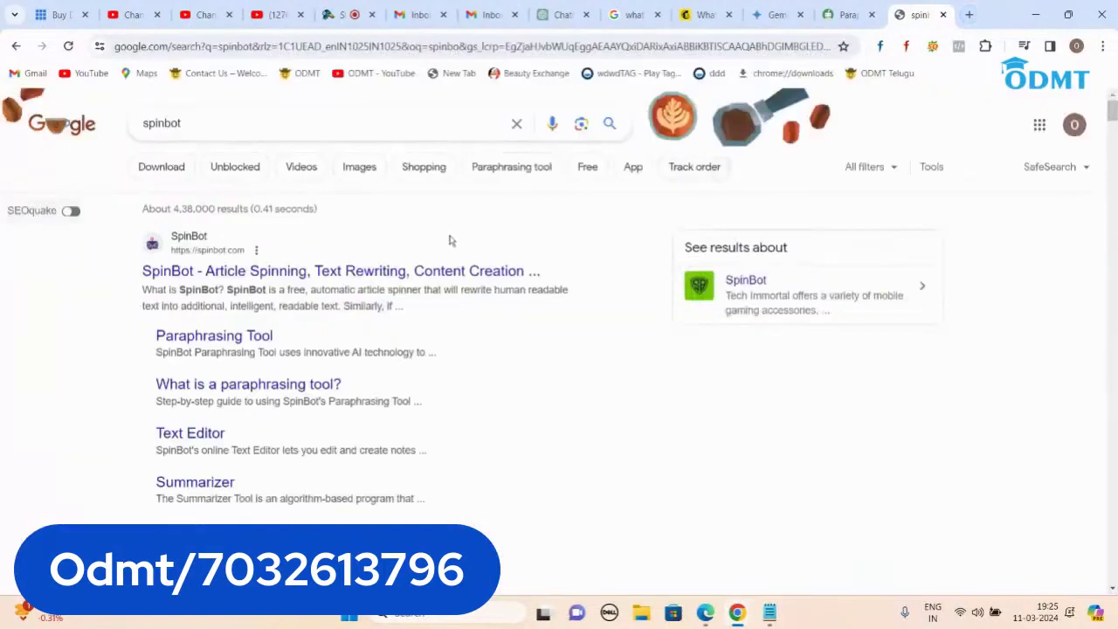
left_click(403, 271)
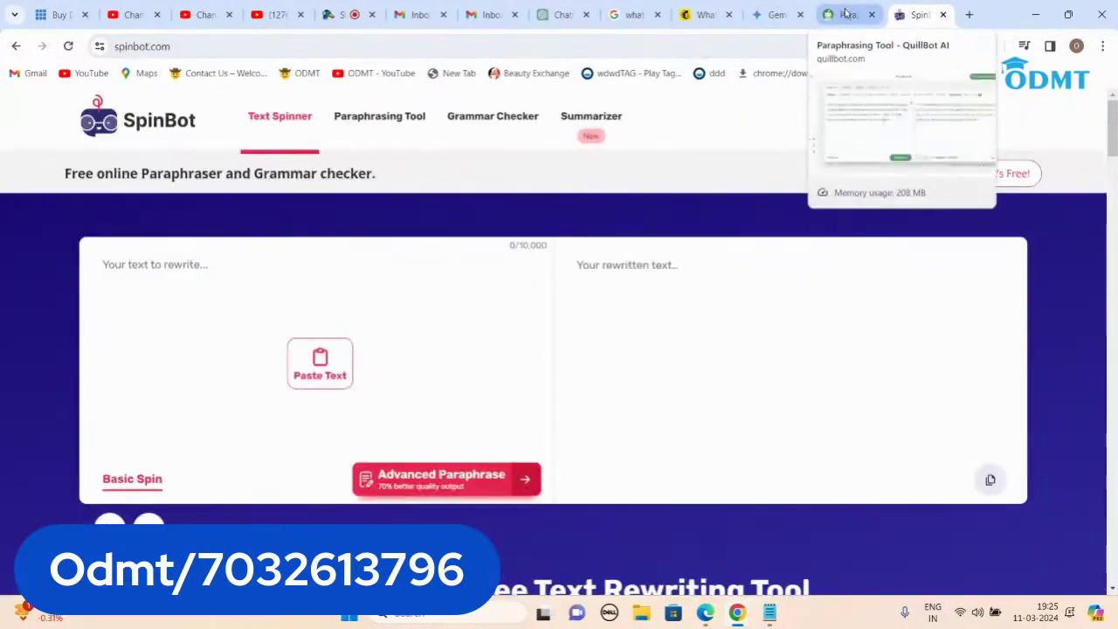
- Open QuillBot's Premium page from the Paraphraser and compare the features of the Free and Premium plans
left_click(844, 12)
left_click(962, 112)
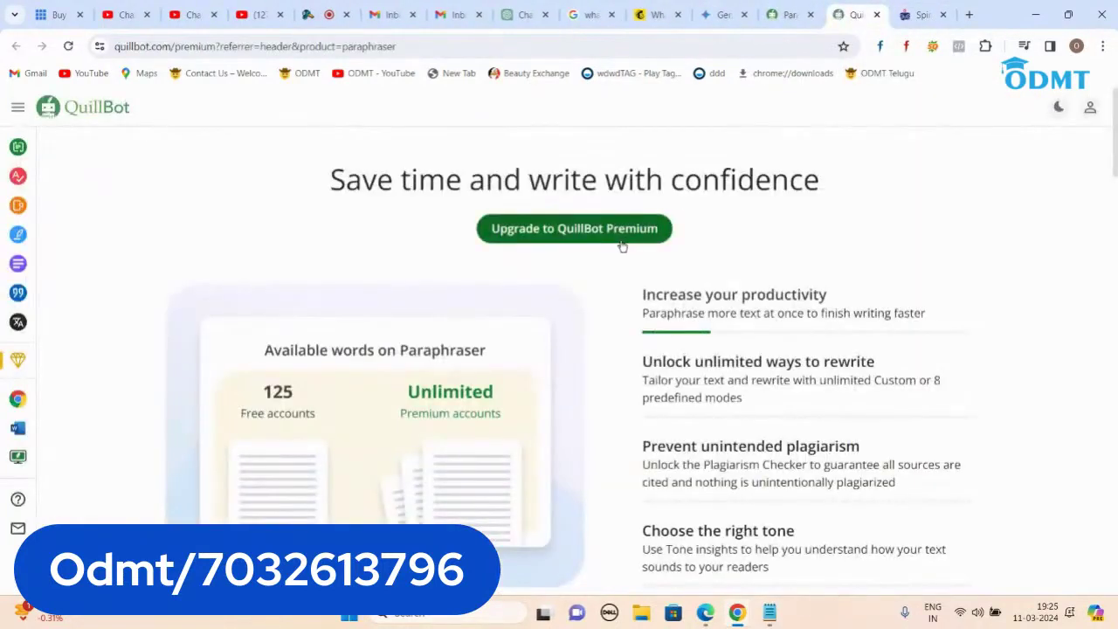
scroll(563, 265, "down", 4)
scroll(563, 265, "down", 2)
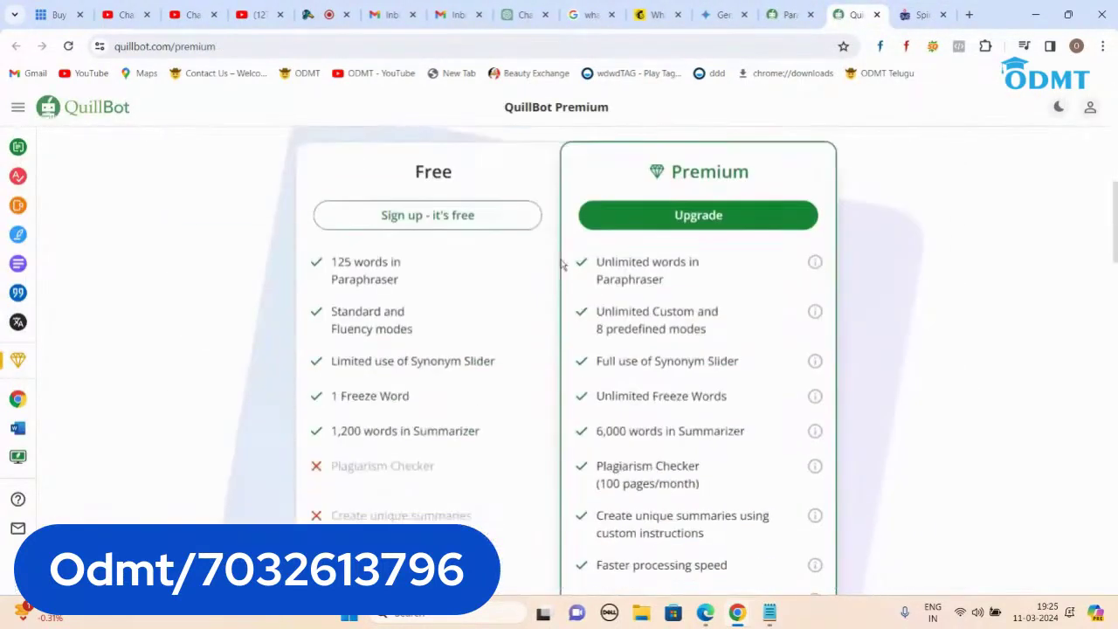
scroll(769, 250, "down", 5)
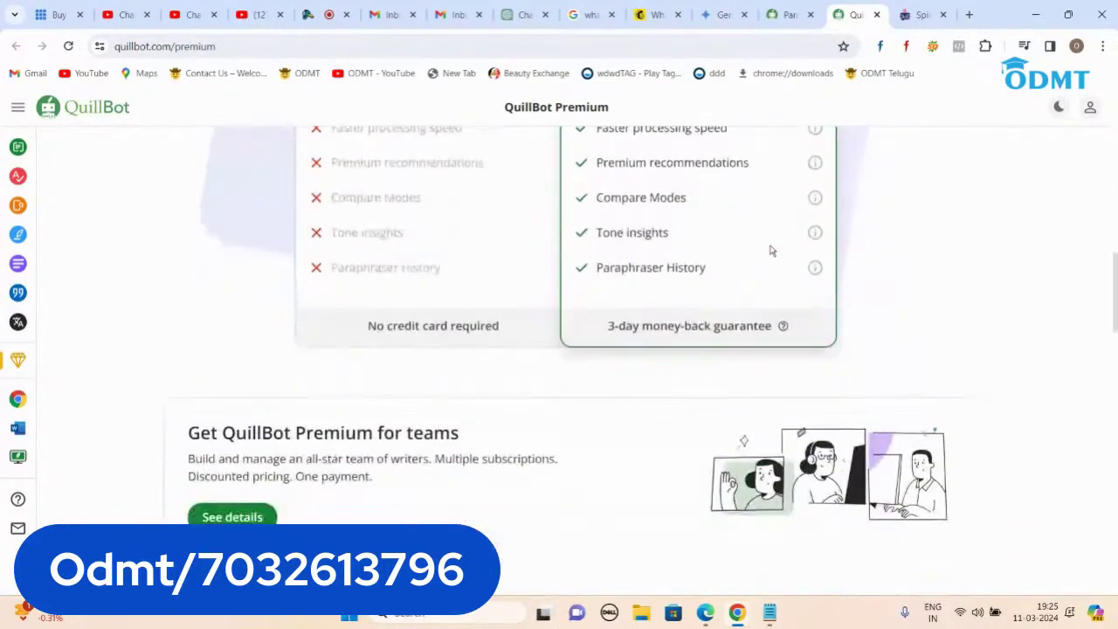
scroll(709, 334, "up", 8)
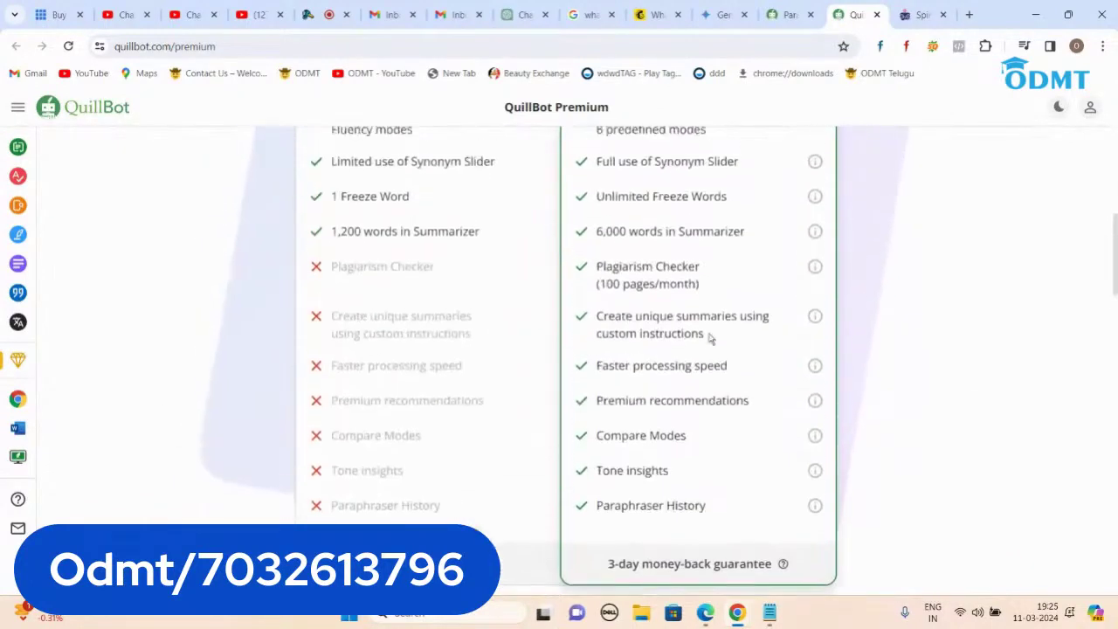
- Open QuillBot's upgrade page and review the Annual, Semi-Annual and Monthly prices alongside the Premium feature list
left_click(702, 298)
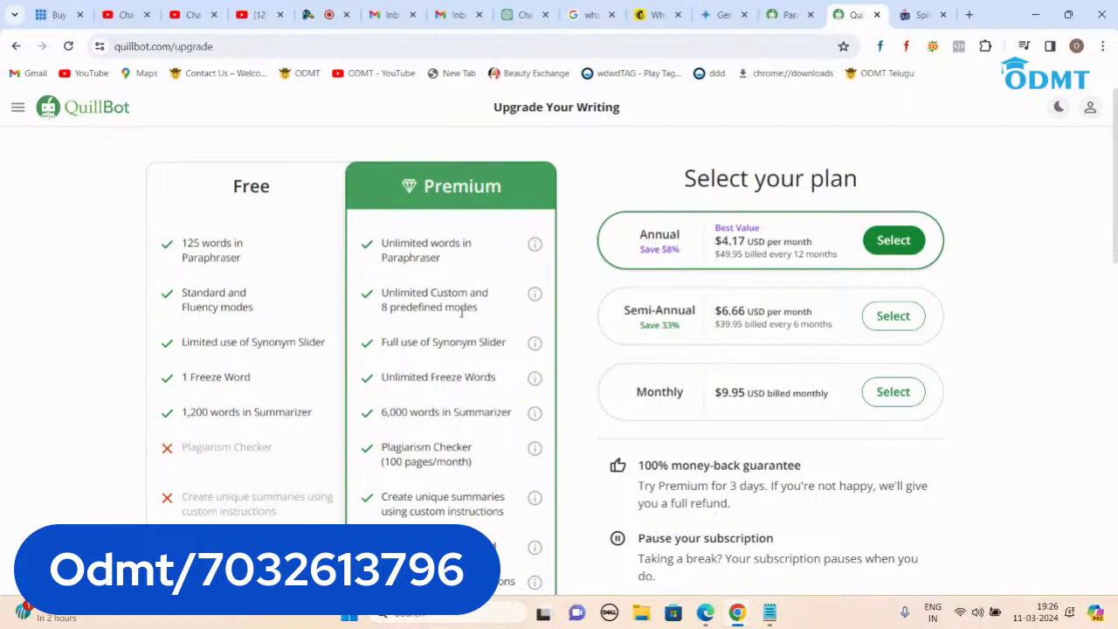
scroll(476, 310, "down", 1)
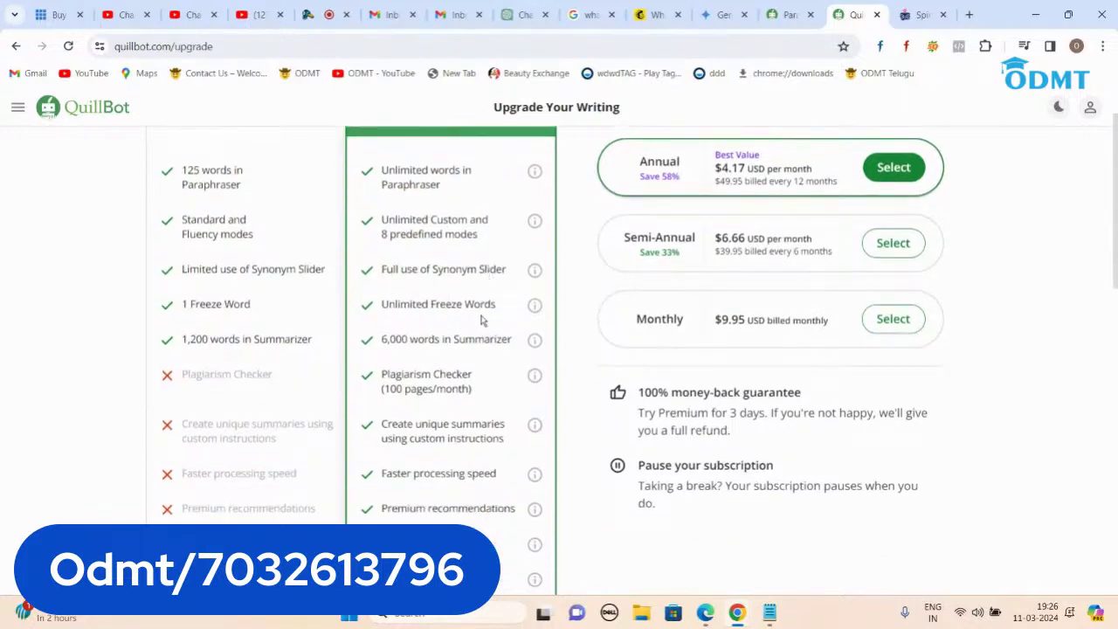
scroll(481, 321, "down", 1)
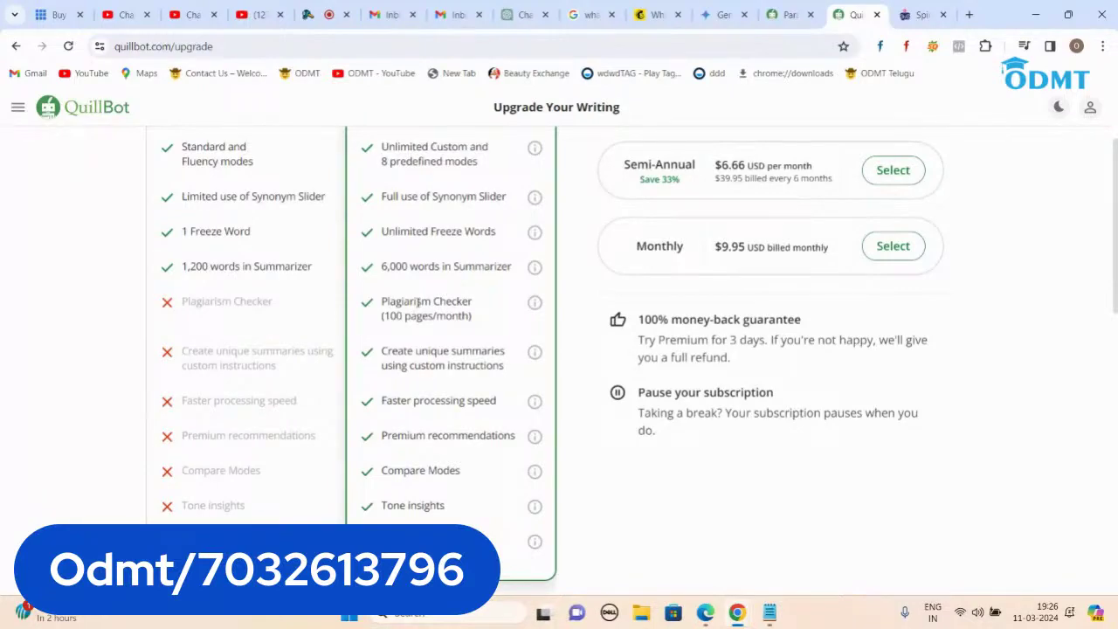
scroll(418, 305, "down", 1)
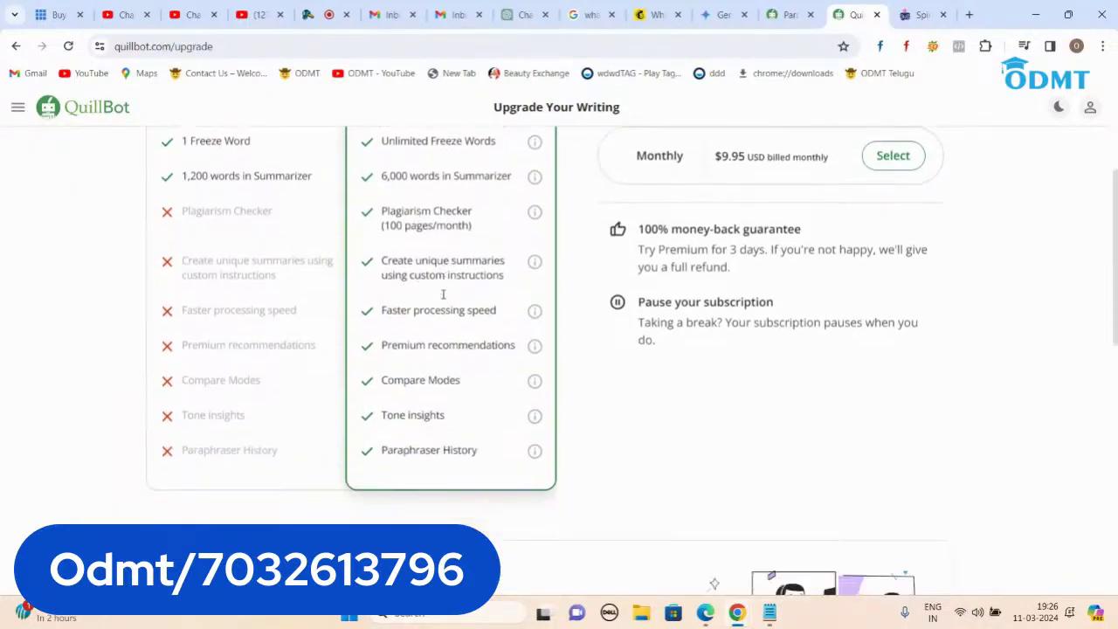
scroll(443, 294, "down", 2)
scroll(443, 294, "up", 3)
scroll(443, 294, "up", 2)
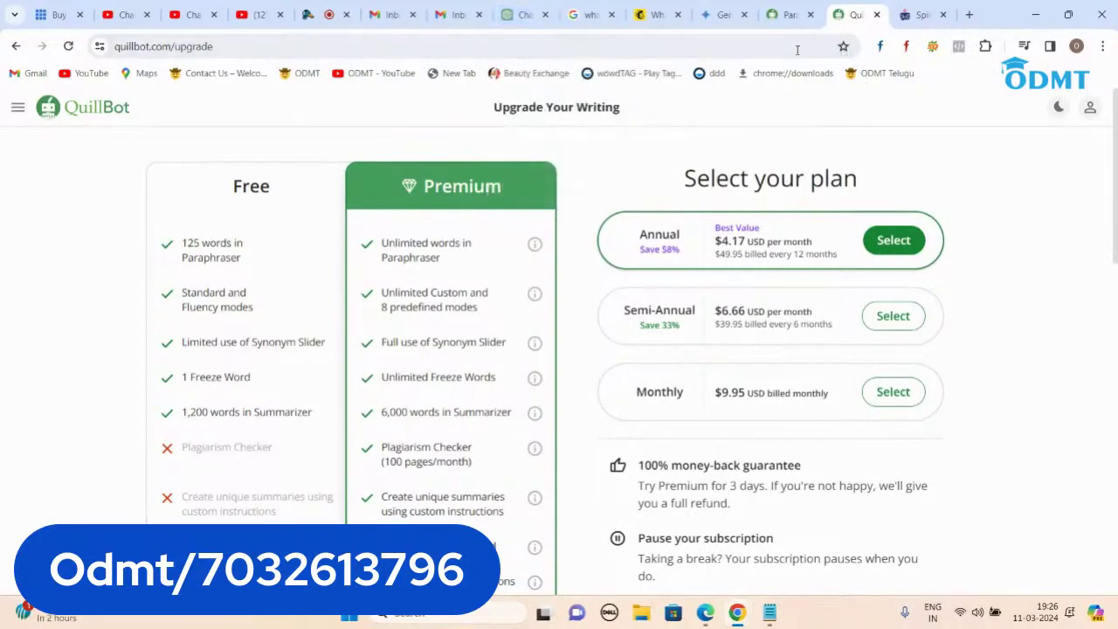
left_click(969, 15)
type("copy.ai")
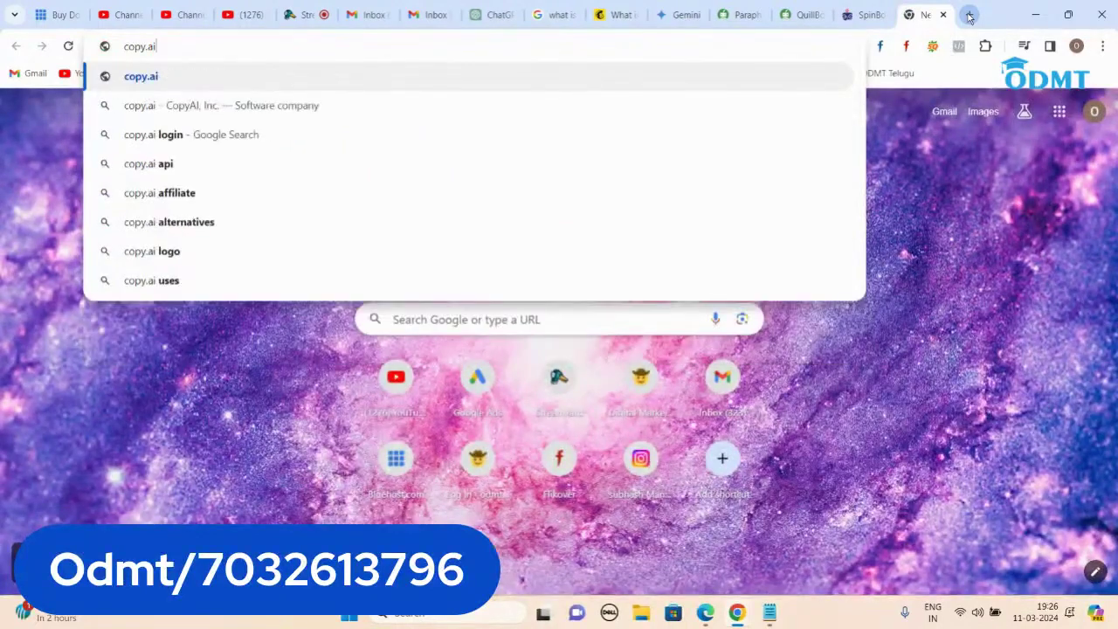
key("Return")
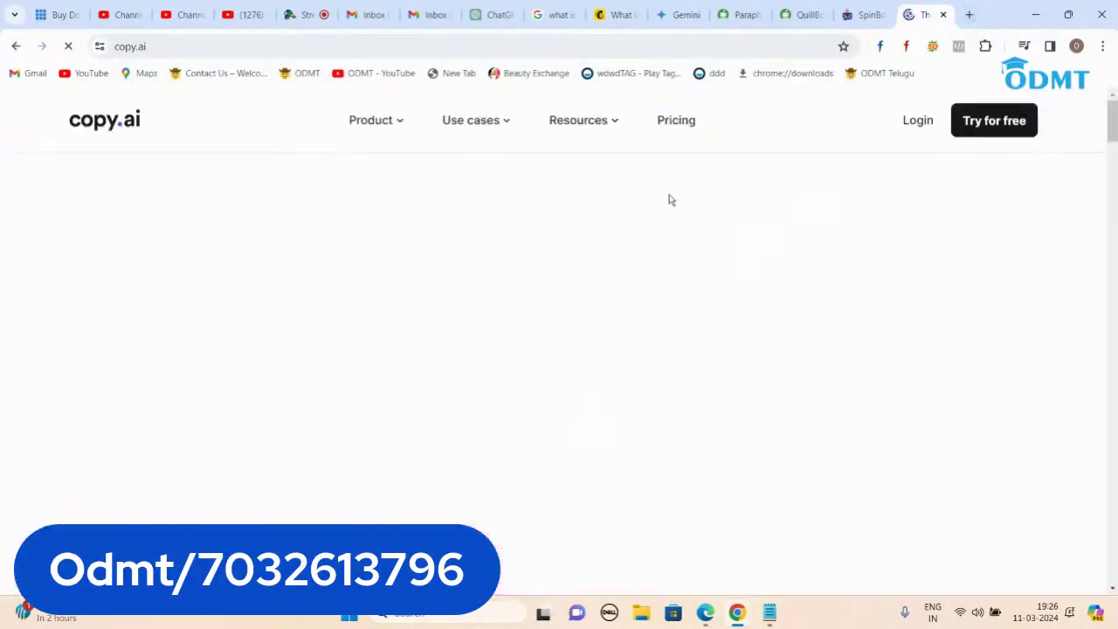
left_click(920, 123)
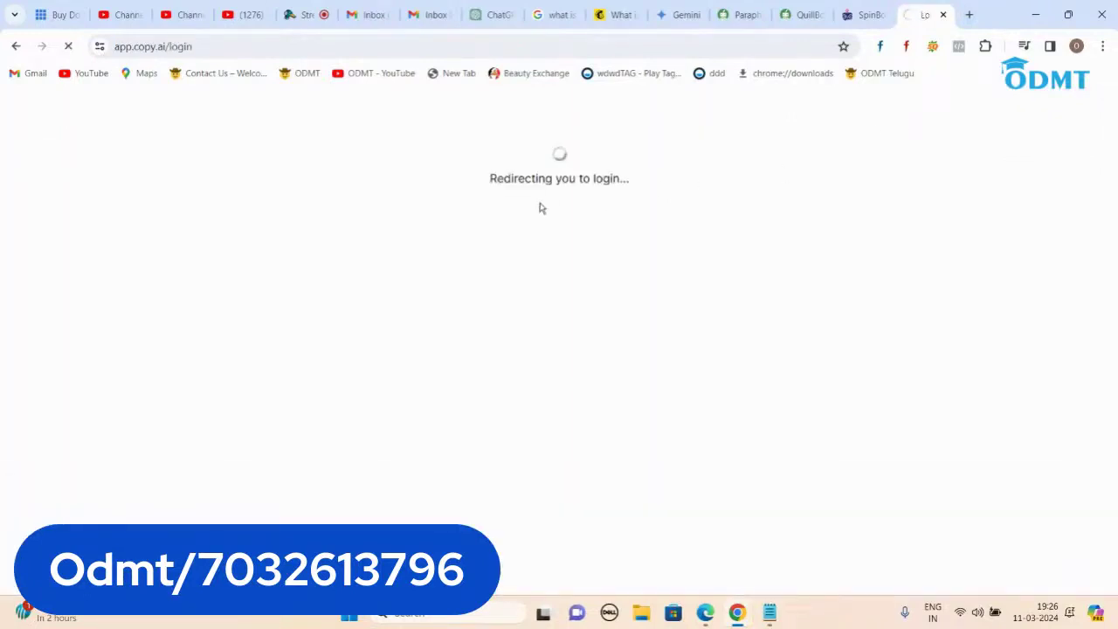
left_click(942, 15)
- Switch to Microsoft Edge and open the copy.ai website in a new tab
left_click(705, 612)
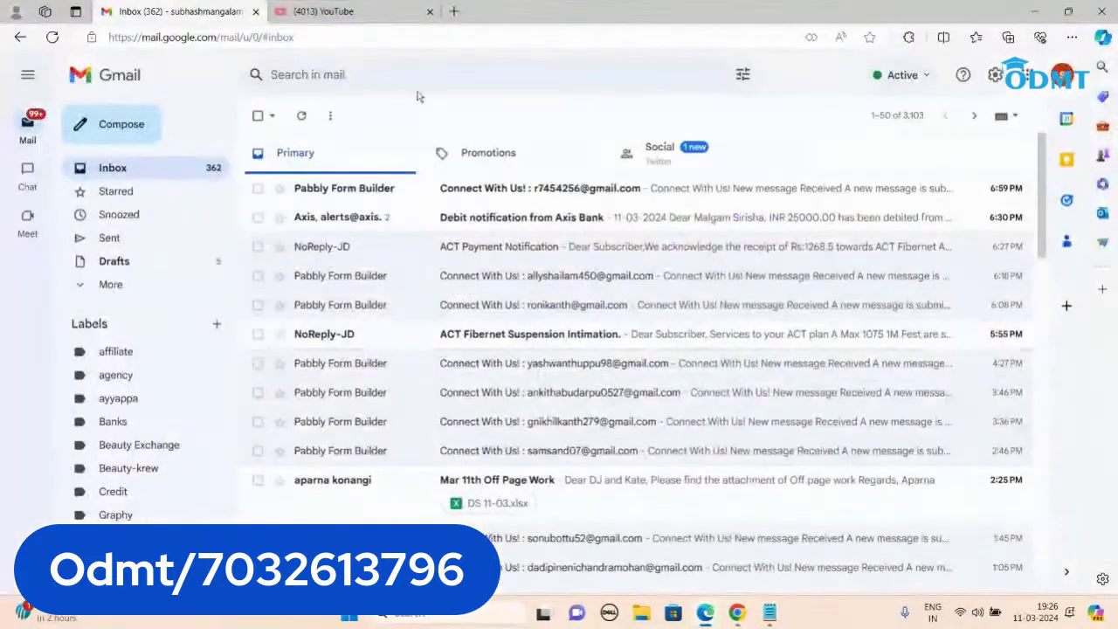
left_click(455, 11)
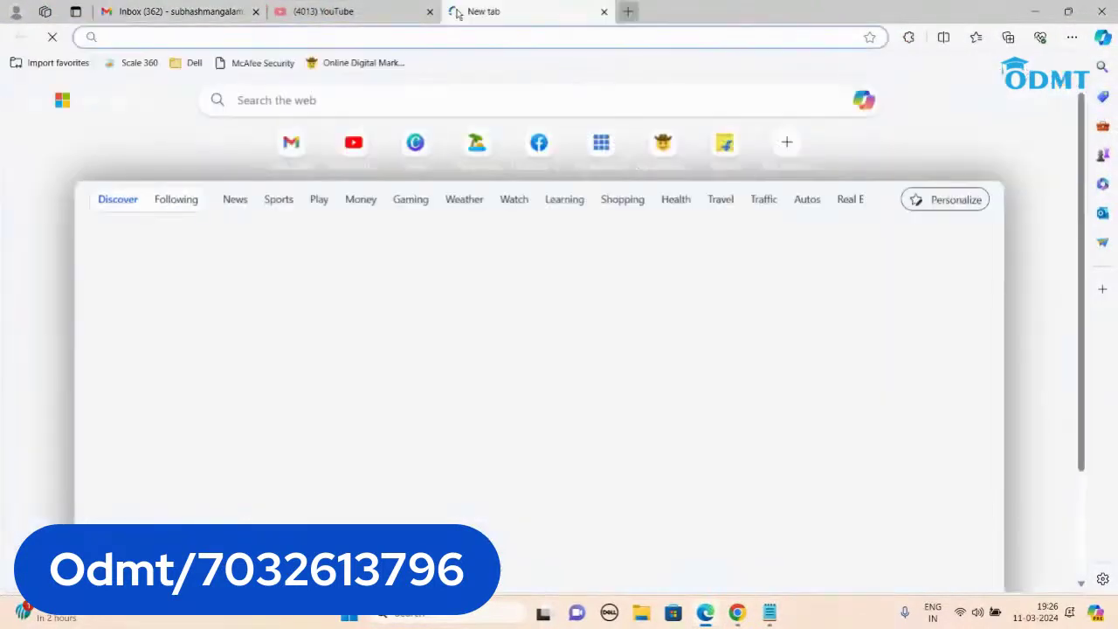
type("cop")
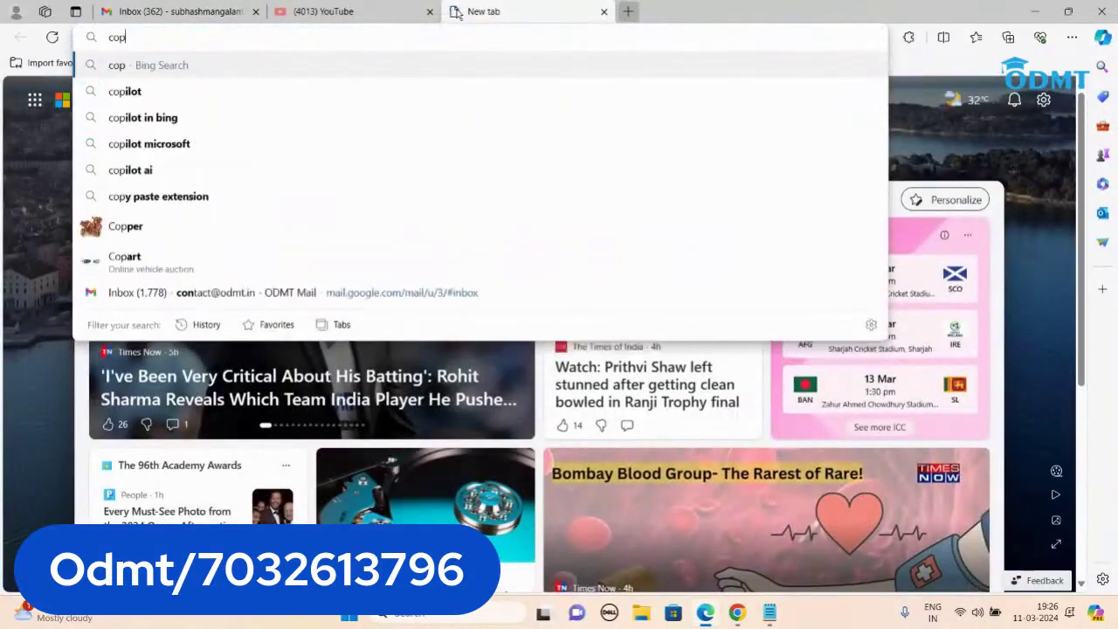
type("y.ai")
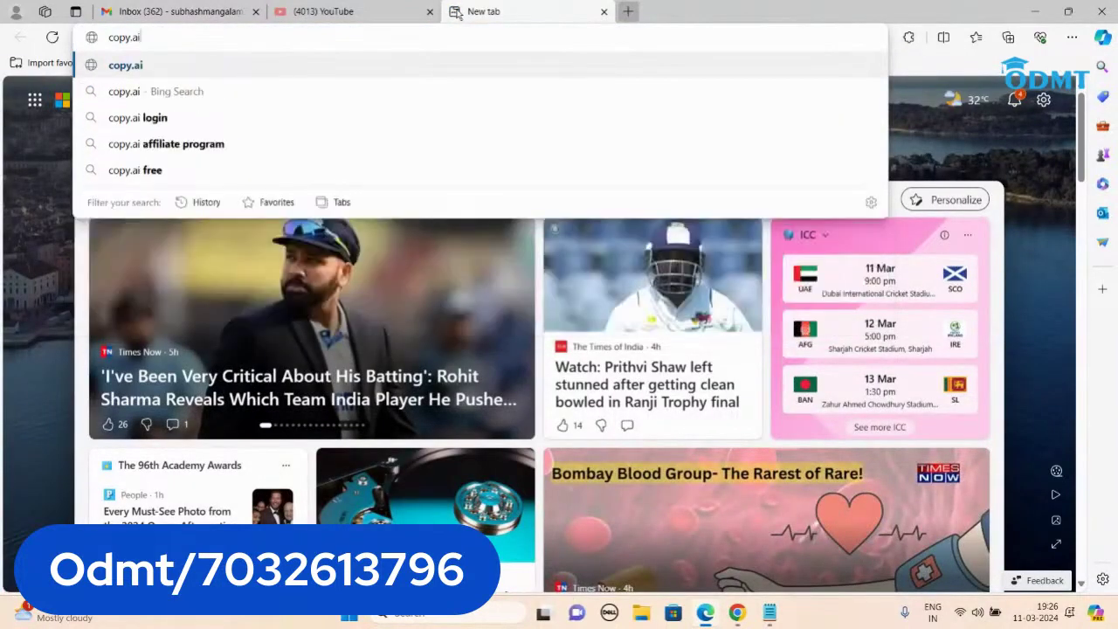
key("Return")
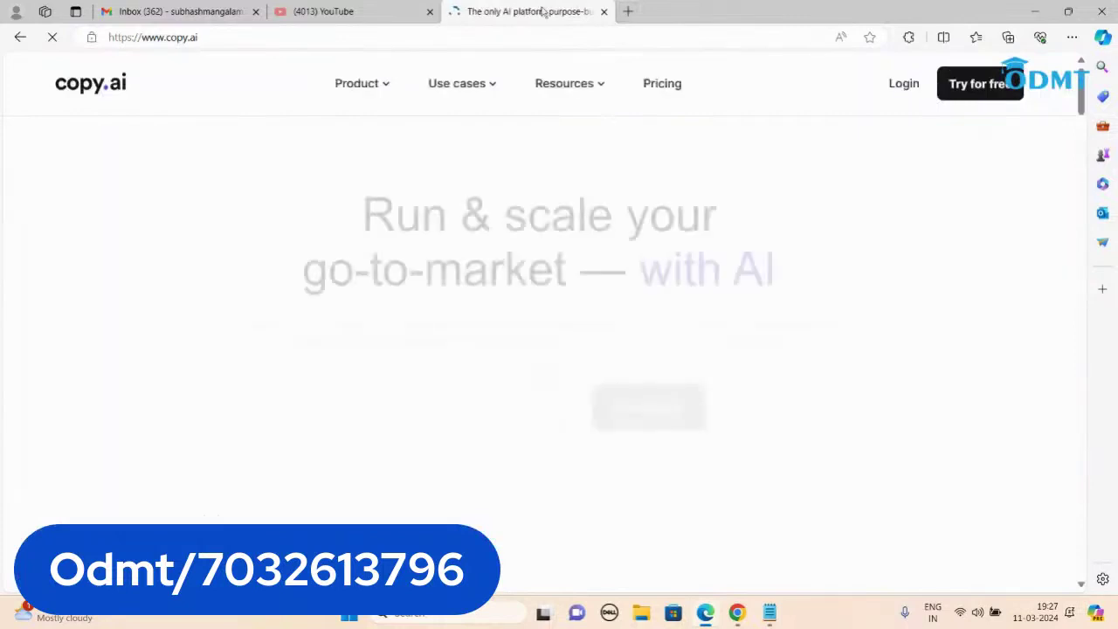
- Log in to copy.ai by continuing with the first listed Google account and approving the sign-in
left_click(904, 83)
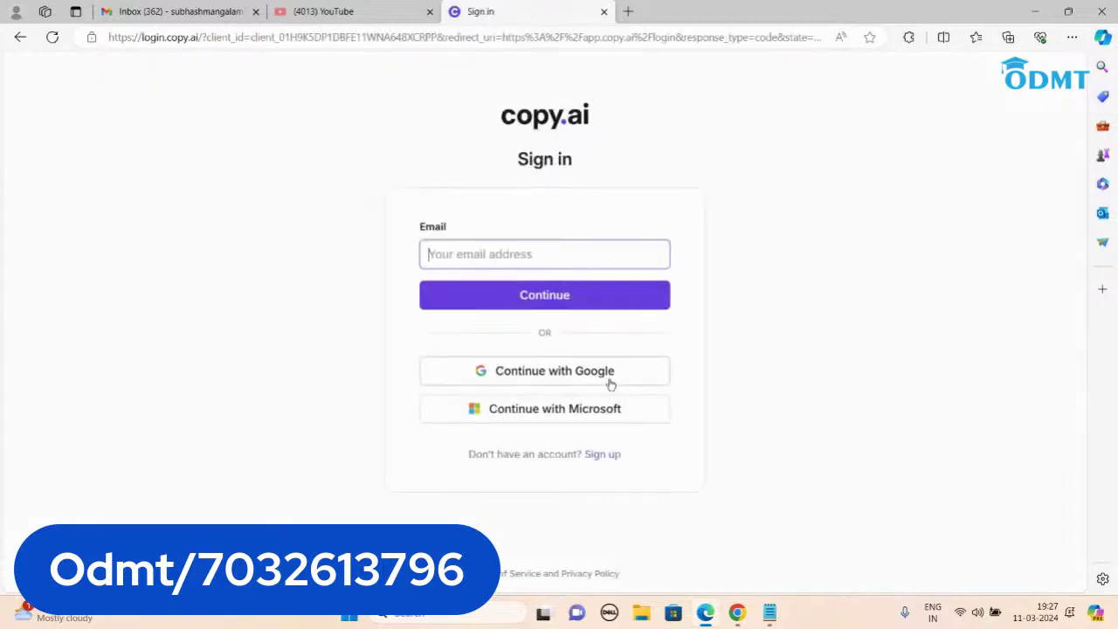
left_click(609, 384)
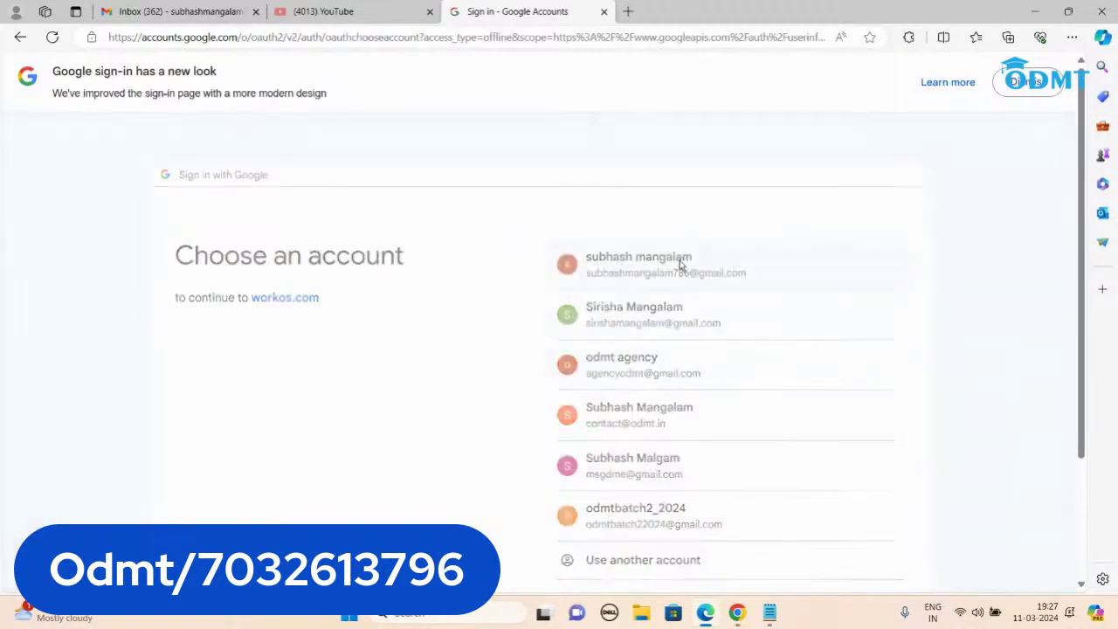
left_click(680, 264)
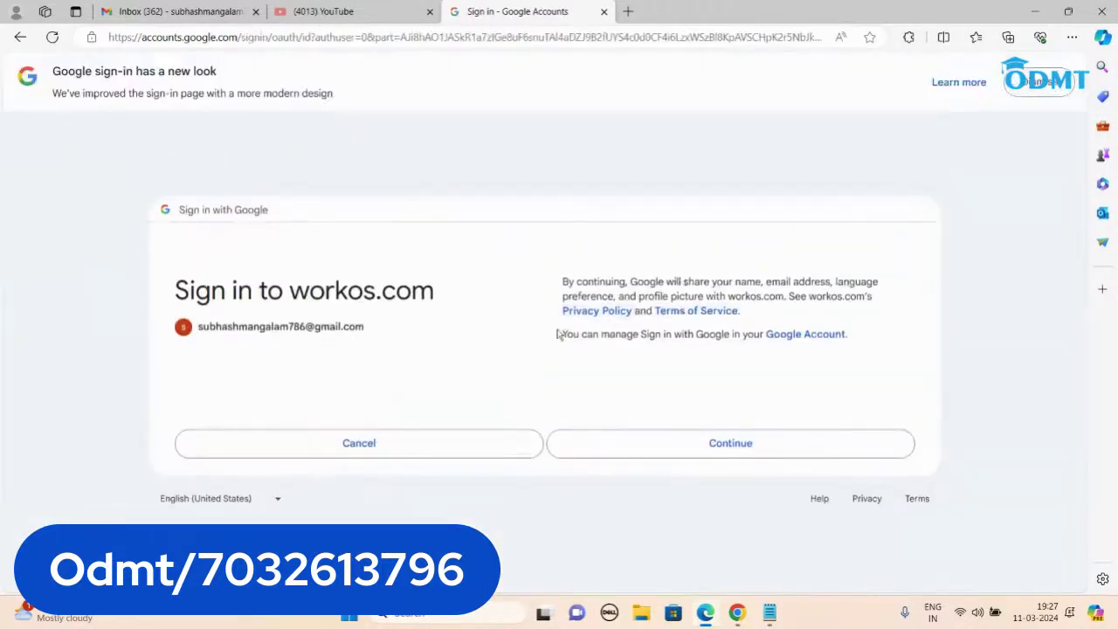
left_click(699, 444)
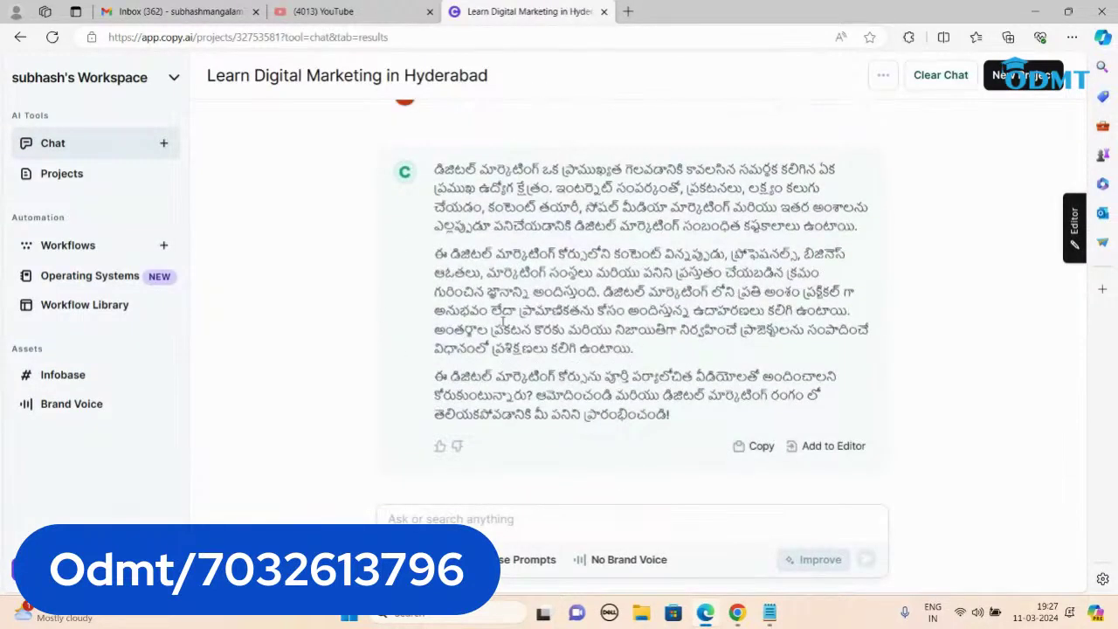
- Ask the copy.ai chat "can you write a blog on how to make chicken biryani" and review the generated blog
left_click(461, 517)
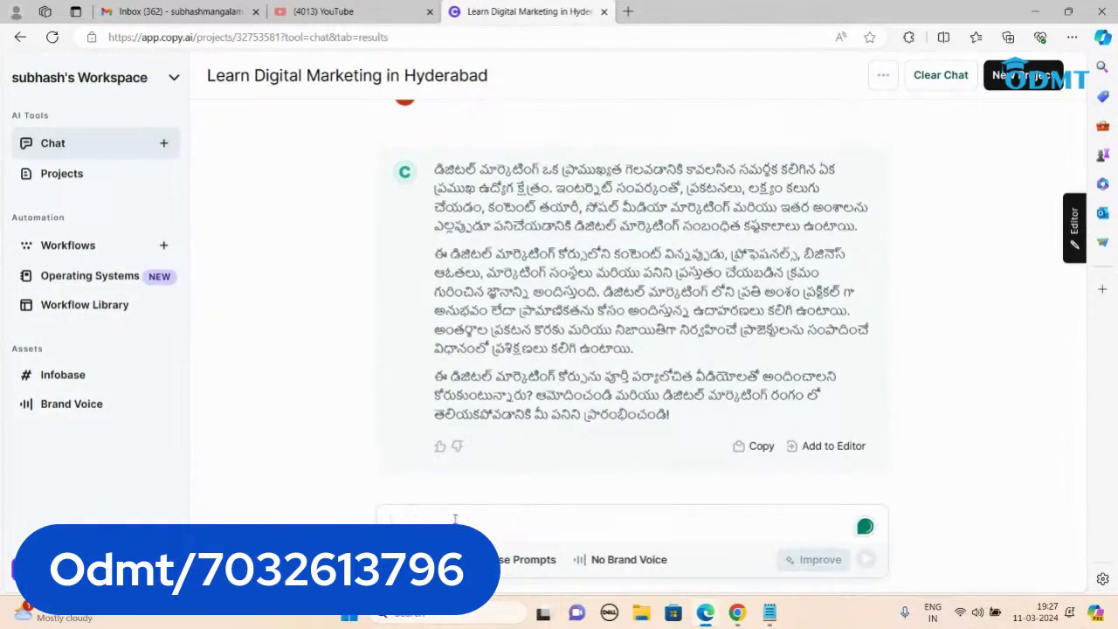
type("can you write a")
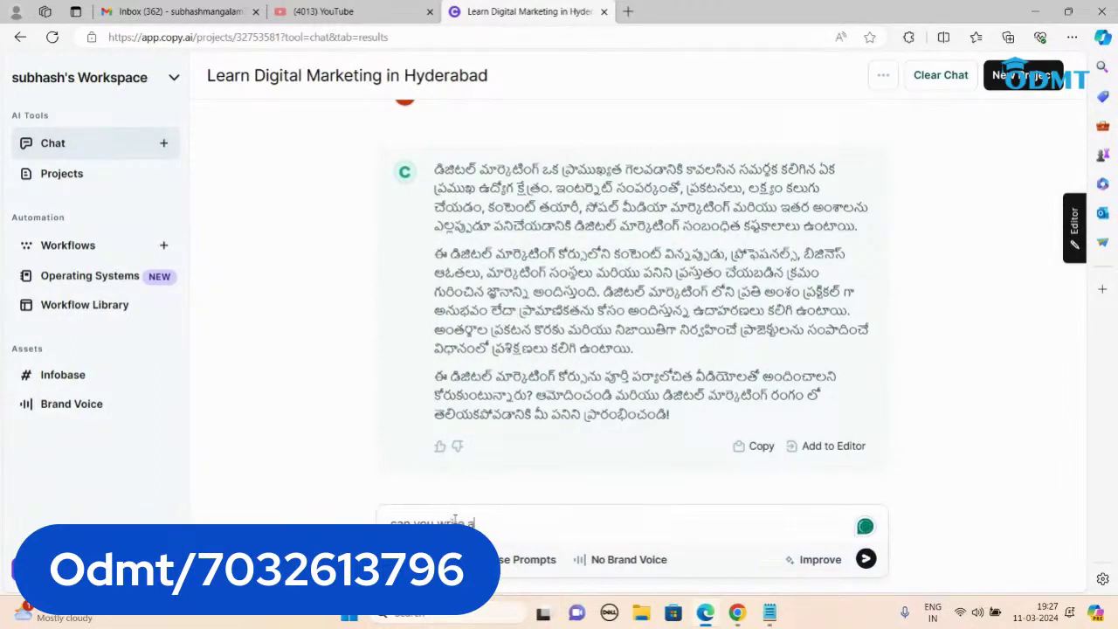
type(" blog on how to make")
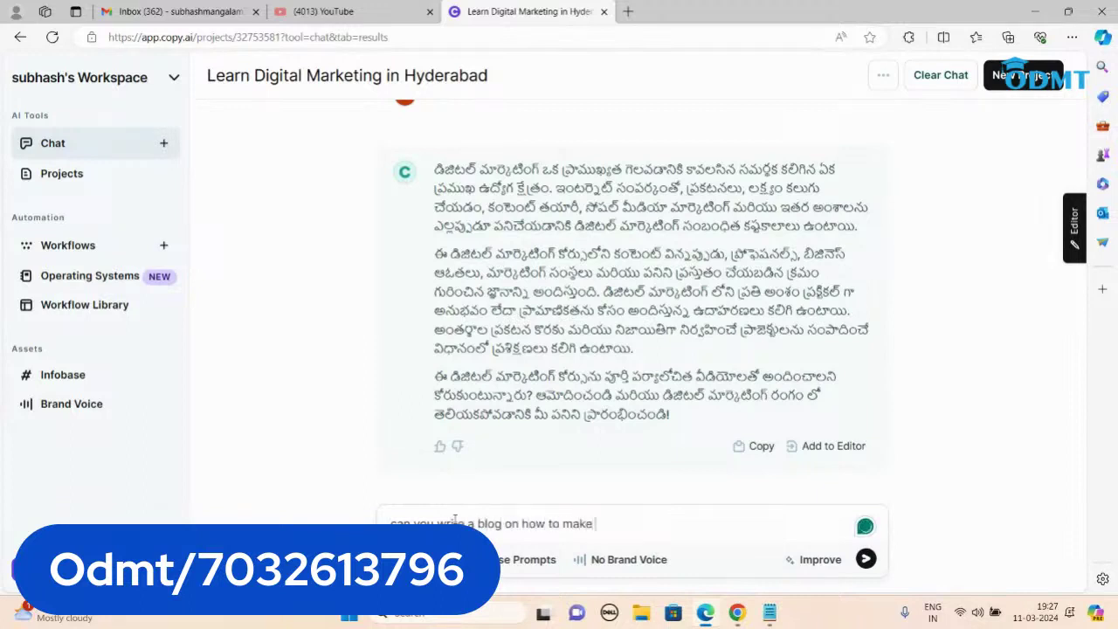
type(" chicken biryan")
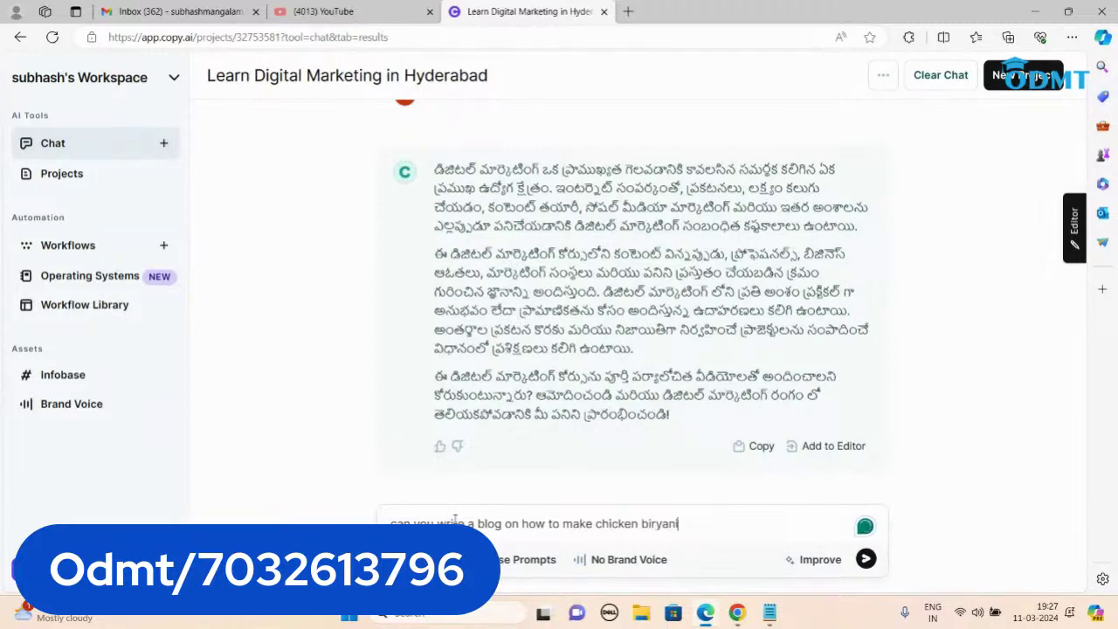
type("i")
key("Return")
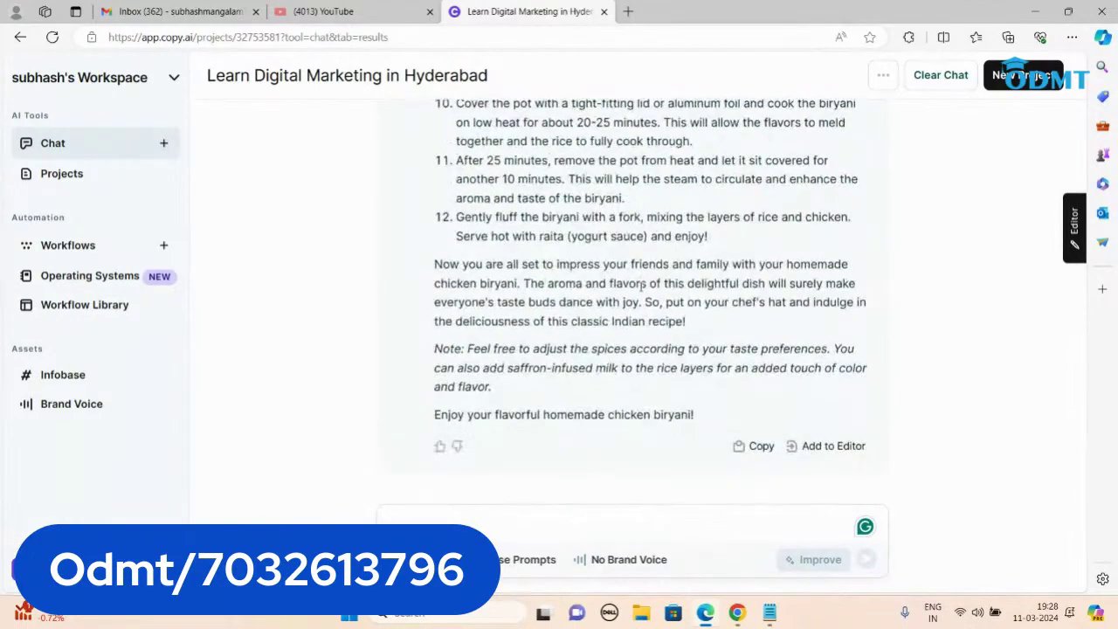
scroll(642, 287, "up", 20)
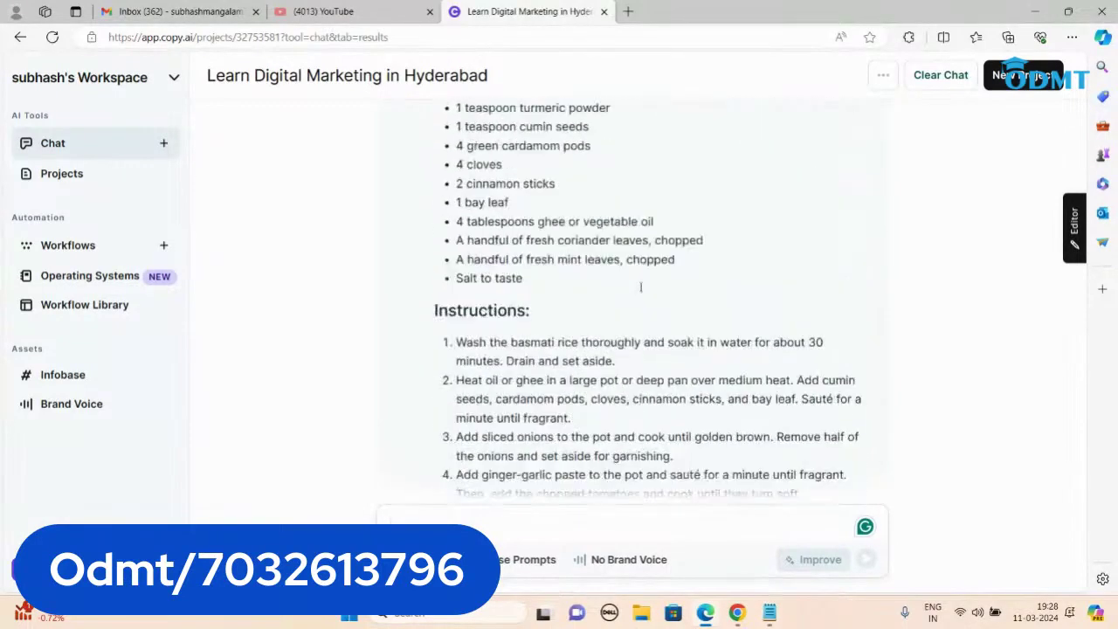
scroll(641, 287, "up", 15)
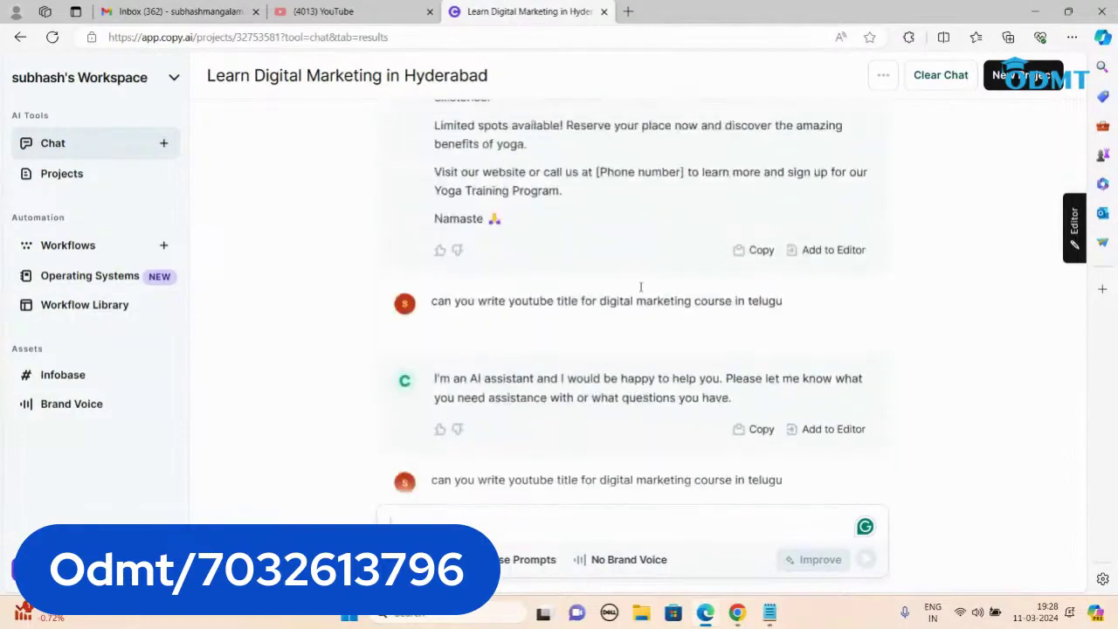
scroll(641, 293, "down", 20)
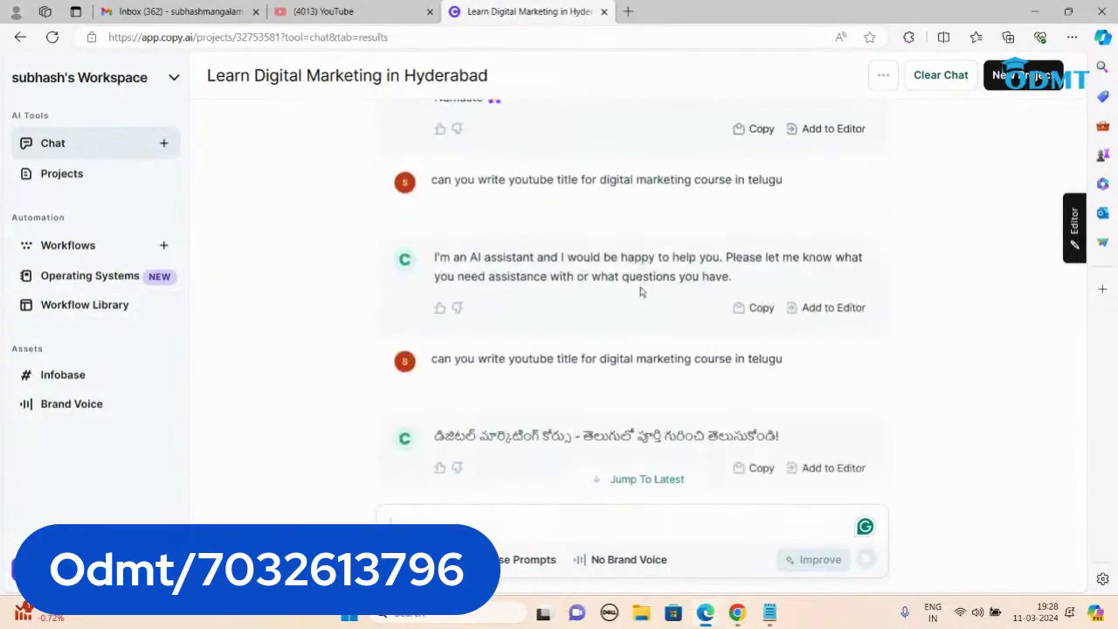
scroll(640, 292, "down", 2)
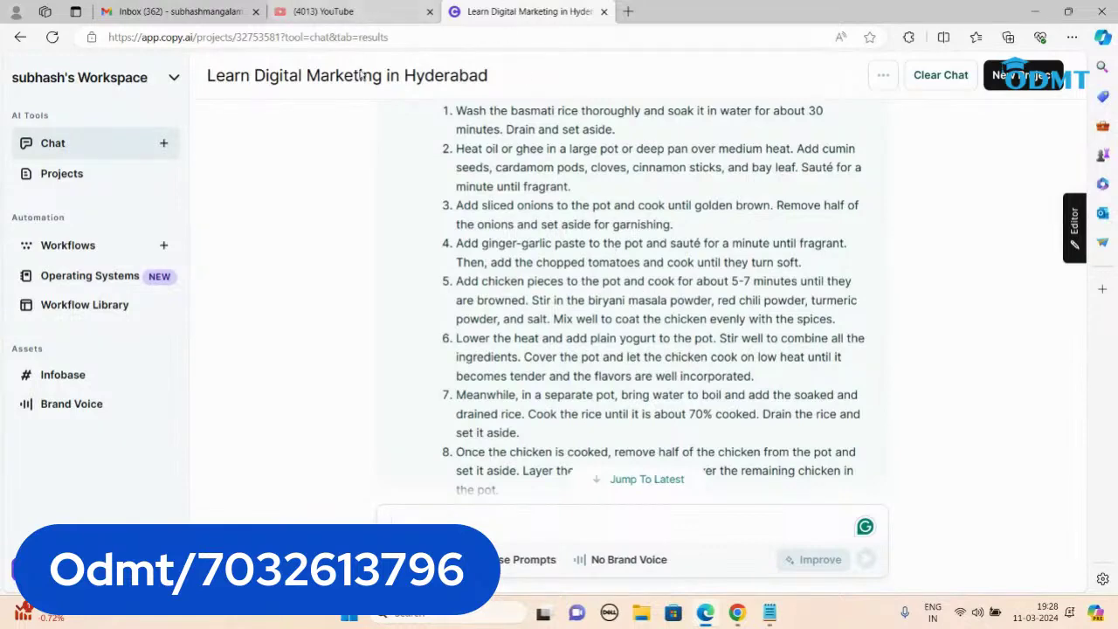
- Switch to Google Chrome and read through Mailchimp's Digital Marketing glossary article as a source for content, checking the Google results it came from
mouse_move(738, 613)
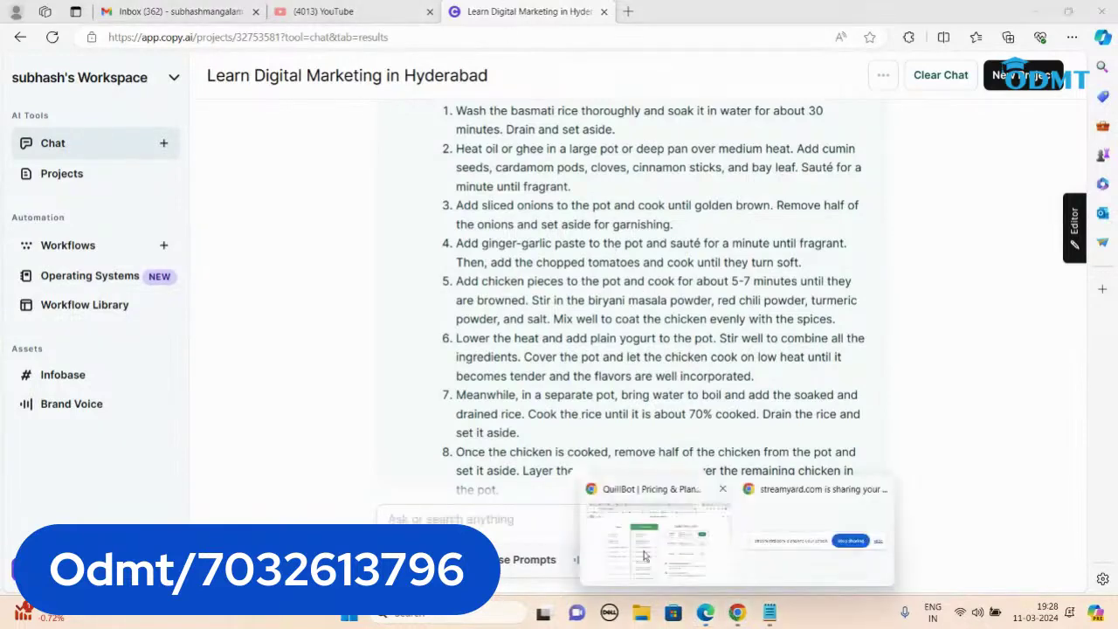
left_click(648, 556)
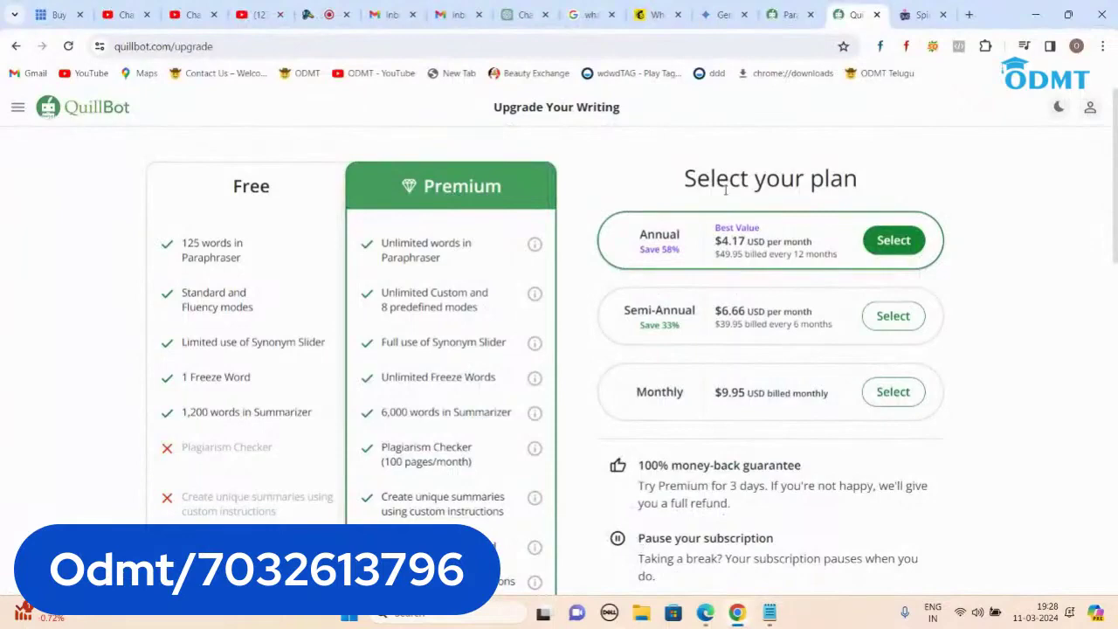
left_click(653, 17)
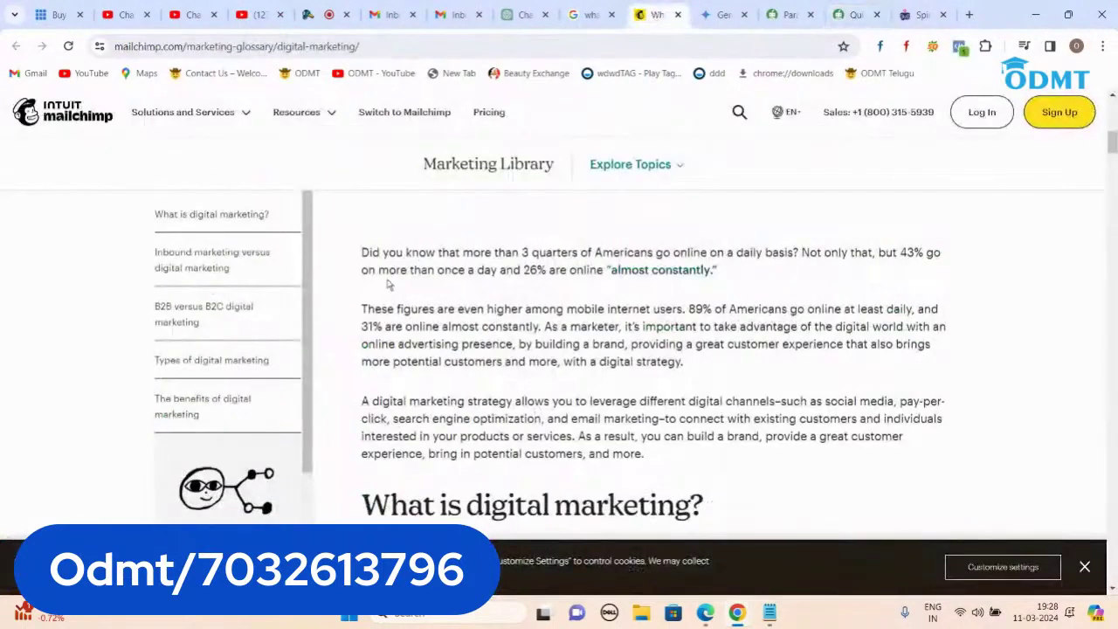
scroll(389, 285, "down", 5)
scroll(389, 284, "up", 5)
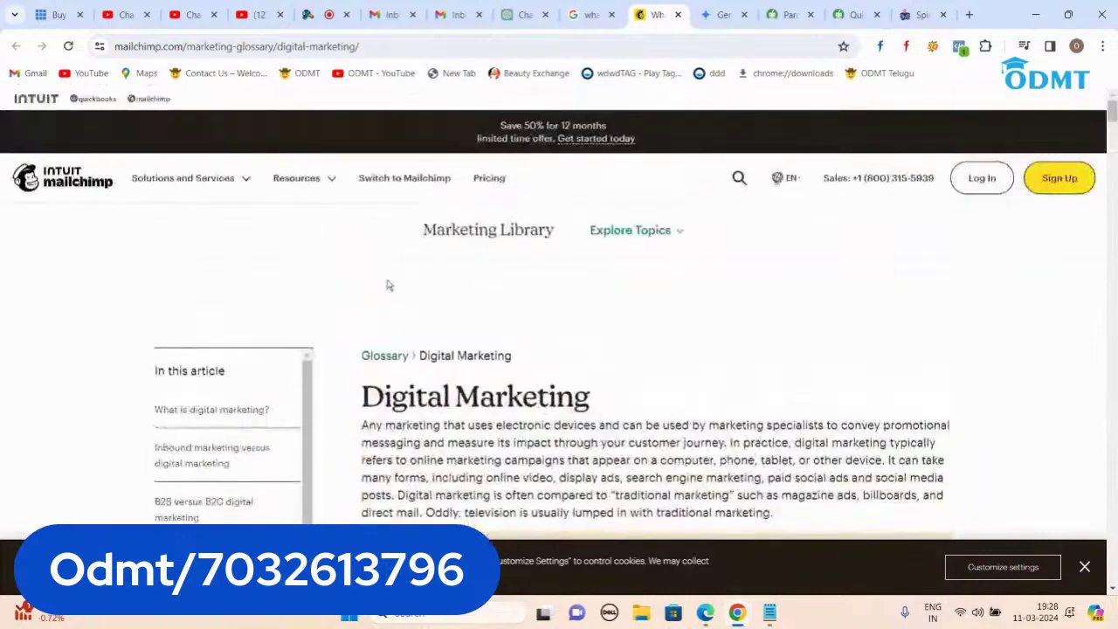
scroll(388, 285, "down", 5)
scroll(387, 282, "up", 5)
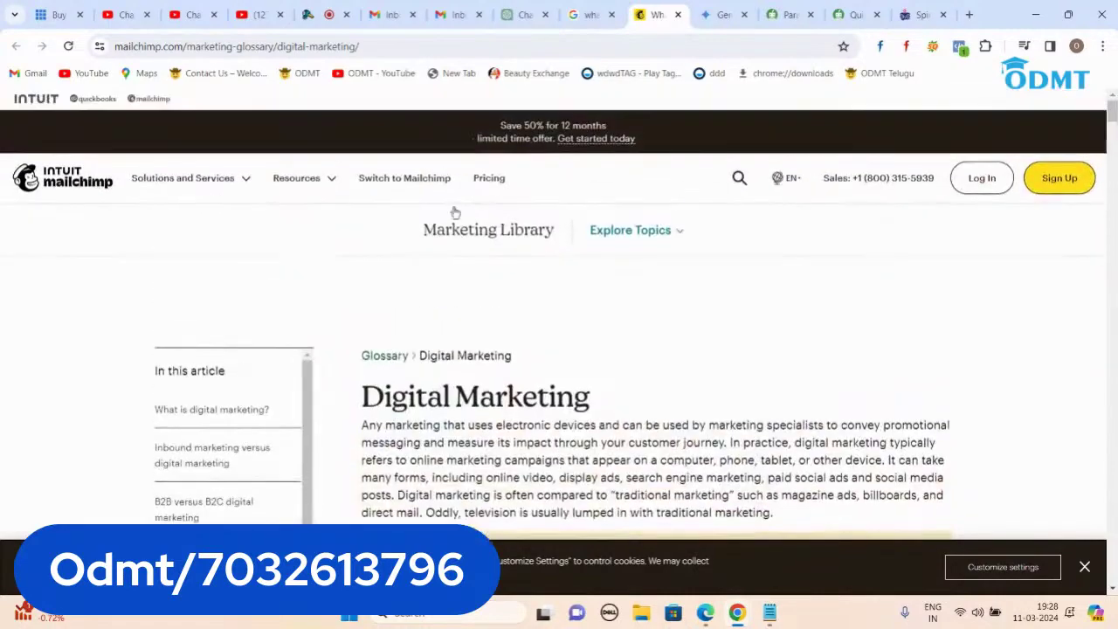
left_click(590, 14)
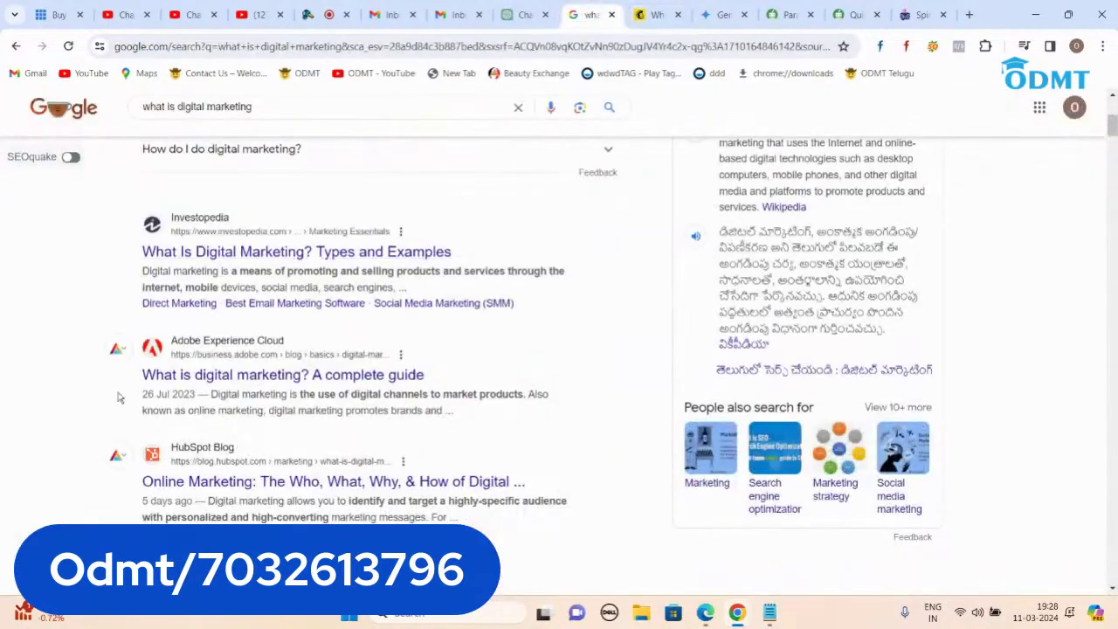
left_click(657, 14)
scroll(540, 409, "down", 5)
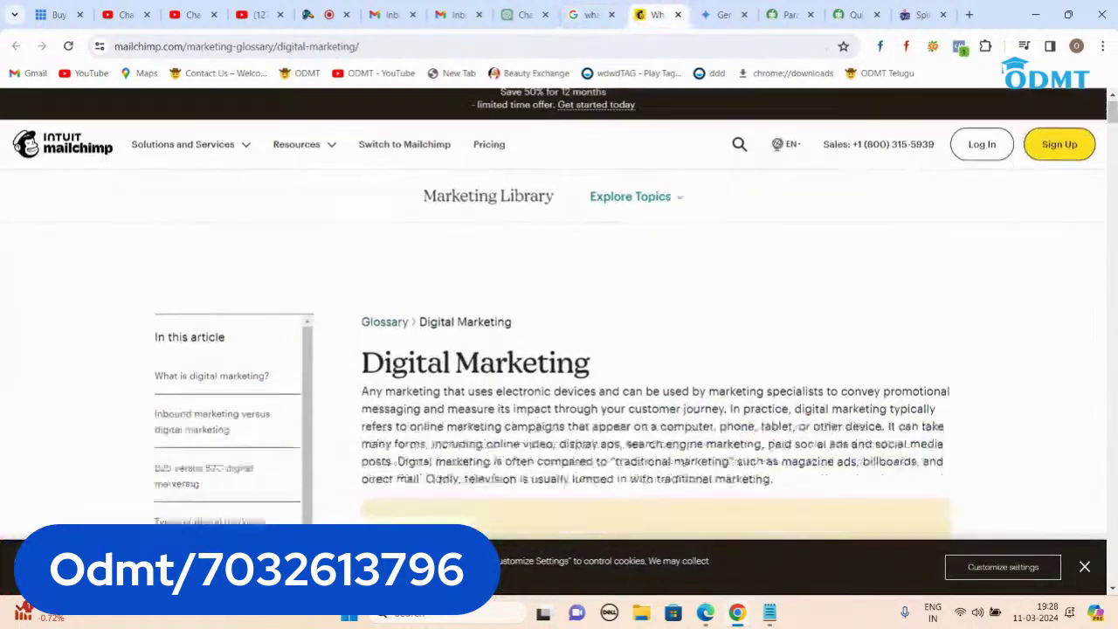
scroll(540, 409, "down", 10)
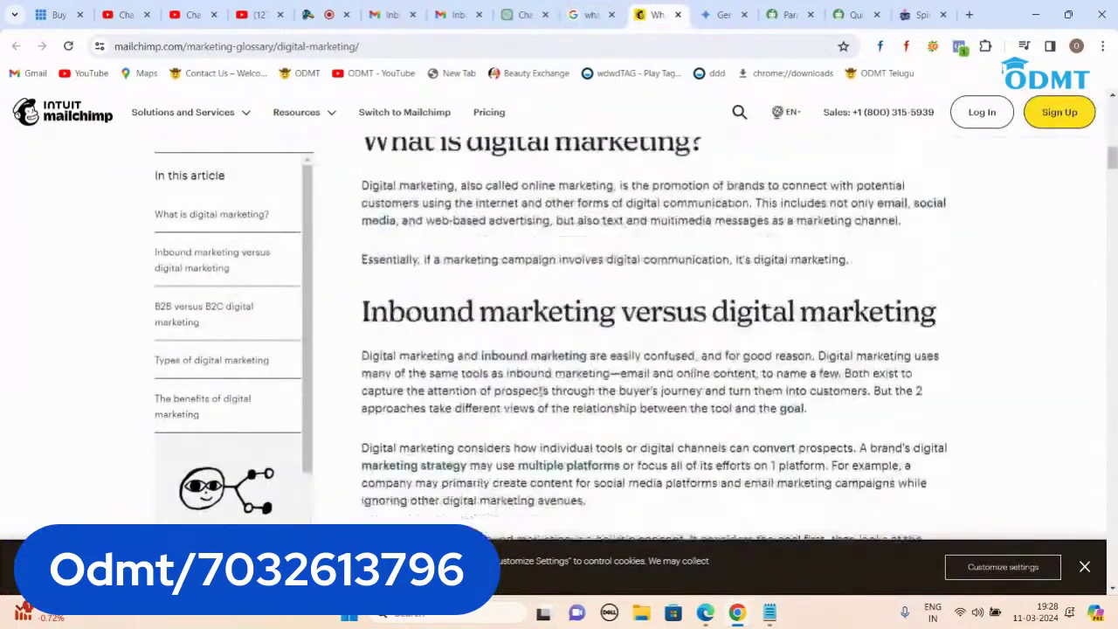
scroll(540, 391, "down", 4)
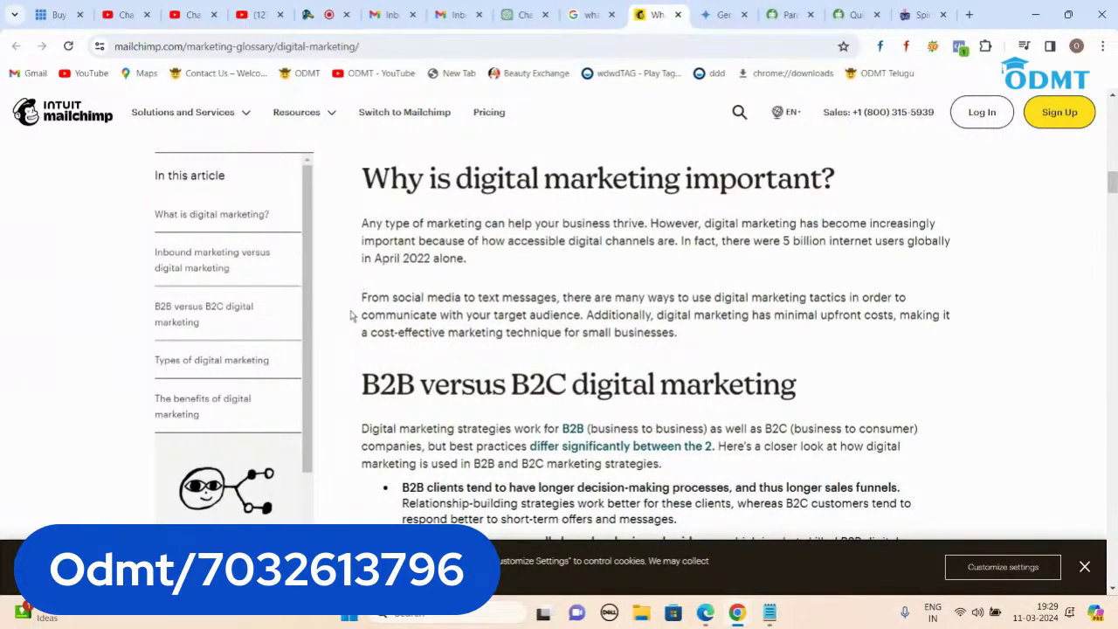
- View QuillBot's Paraphraser, then return to the Mailchimp article and examine its B2B versus B2C digital marketing section
left_click(773, 16)
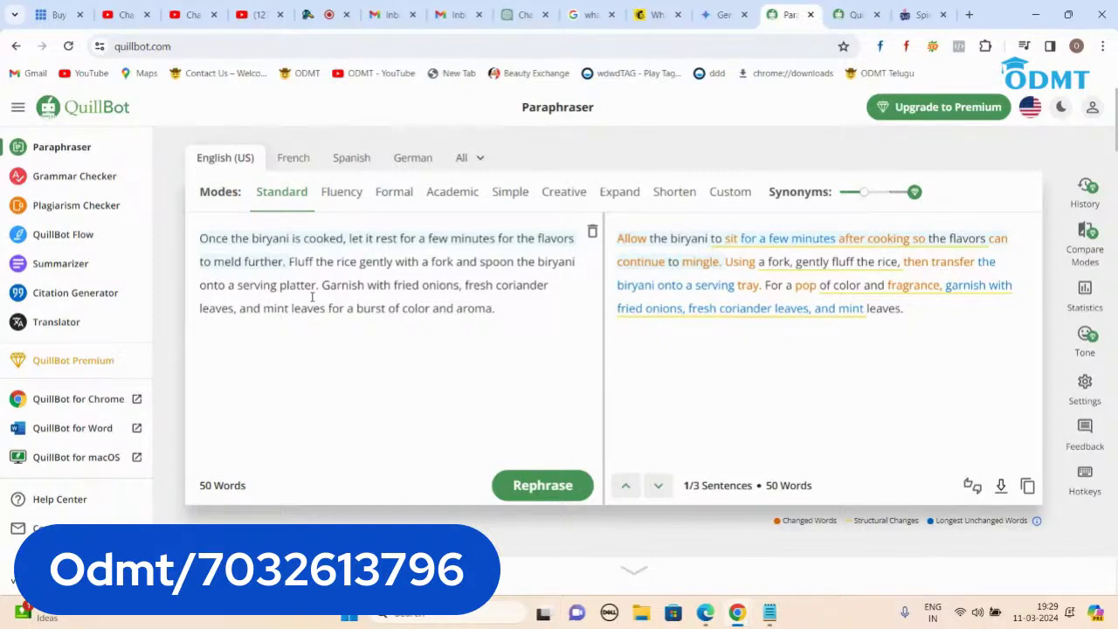
left_click(654, 15)
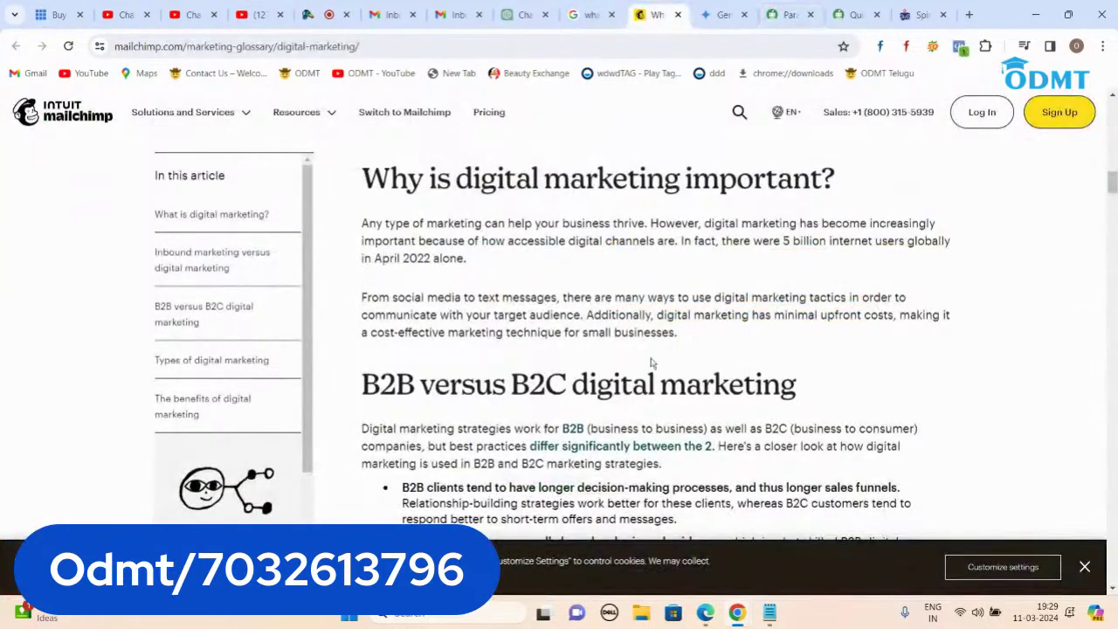
scroll(651, 363, "down", 3)
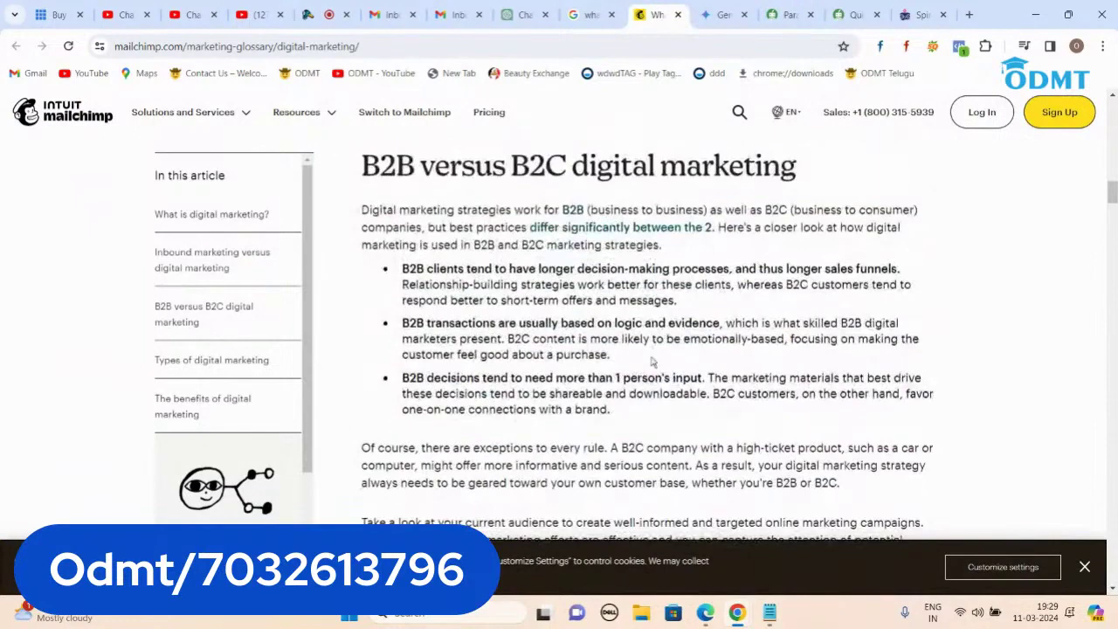
scroll(651, 361, "up", 3)
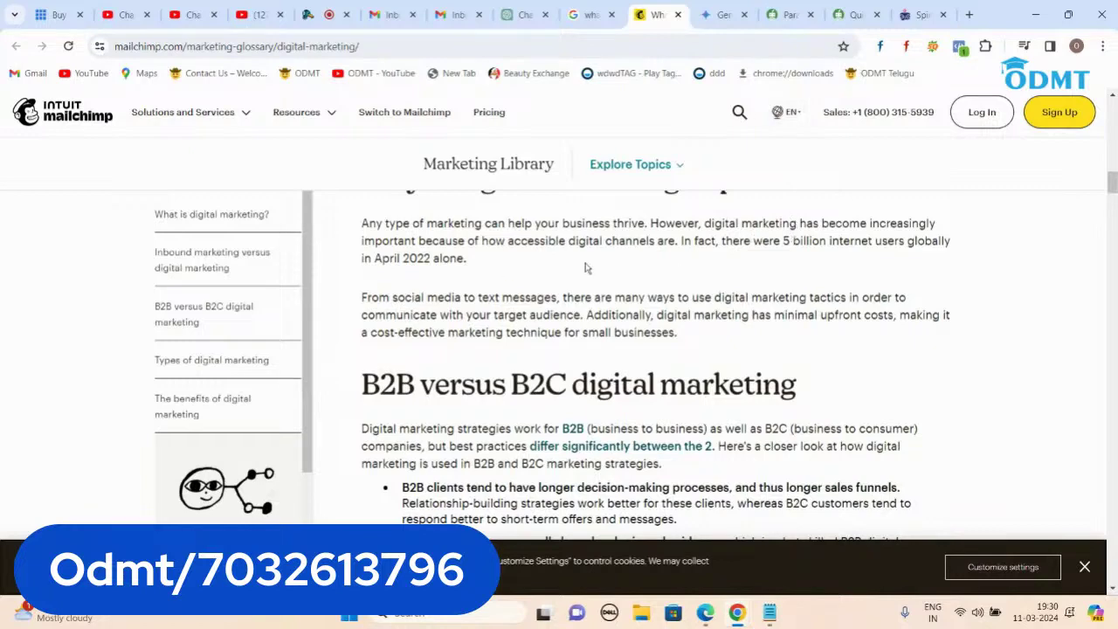
- Search Google for "voice to text software" in a new tab and look through the results
left_click(969, 14)
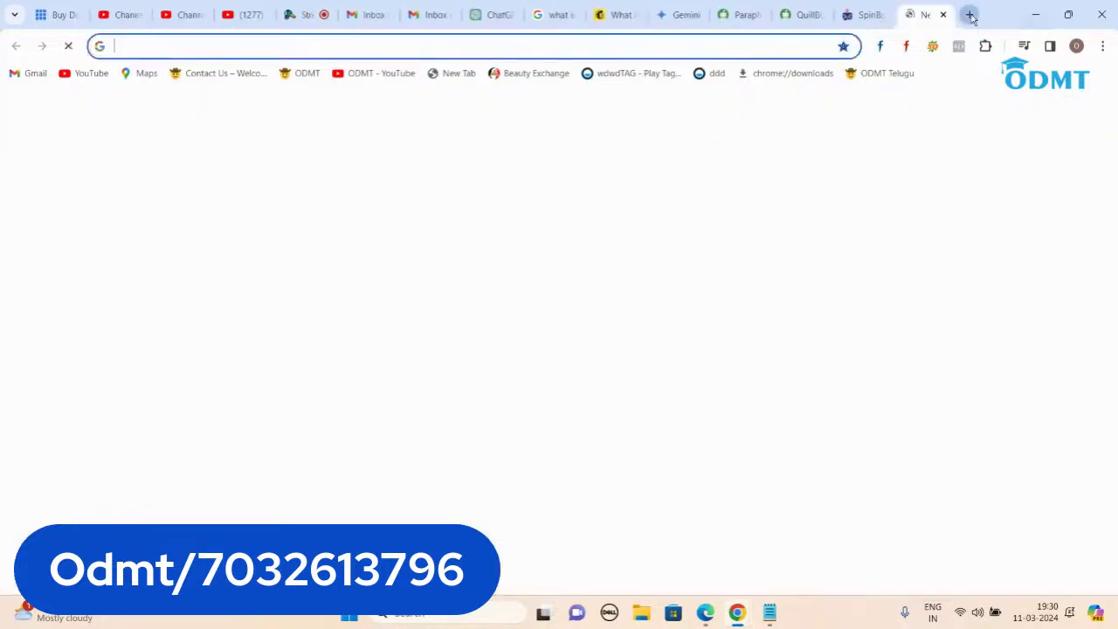
type("voi")
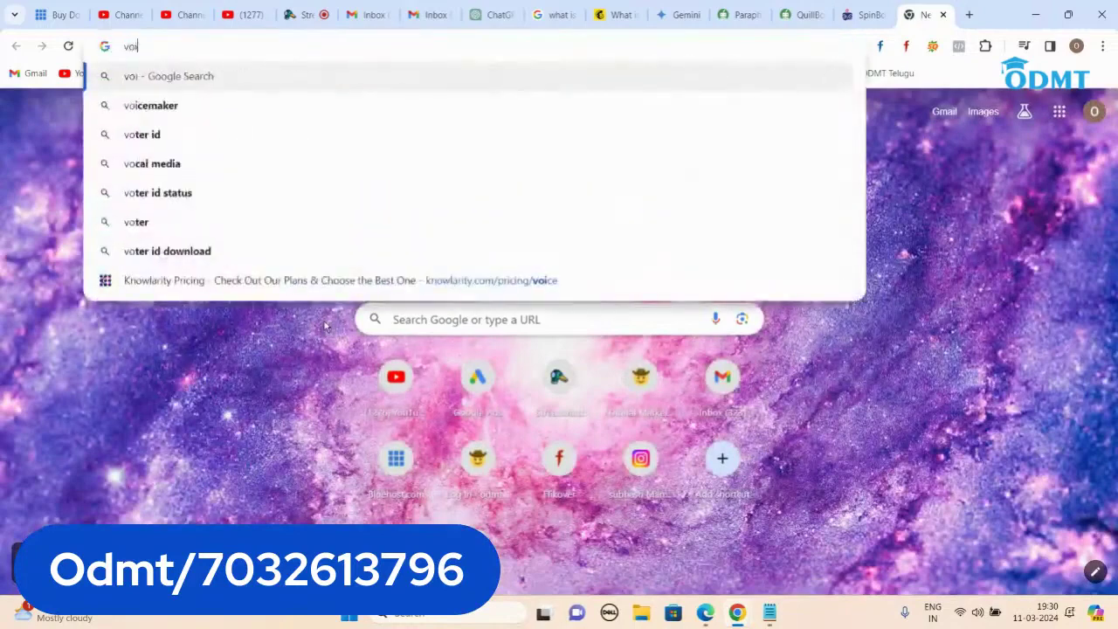
type("ce to text ")
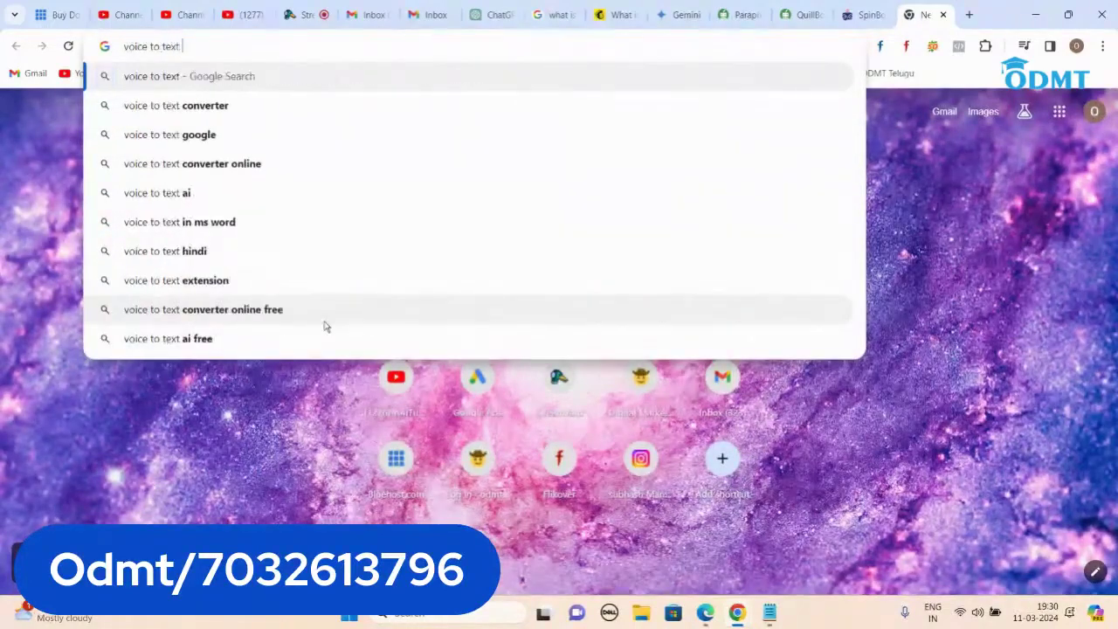
type("software")
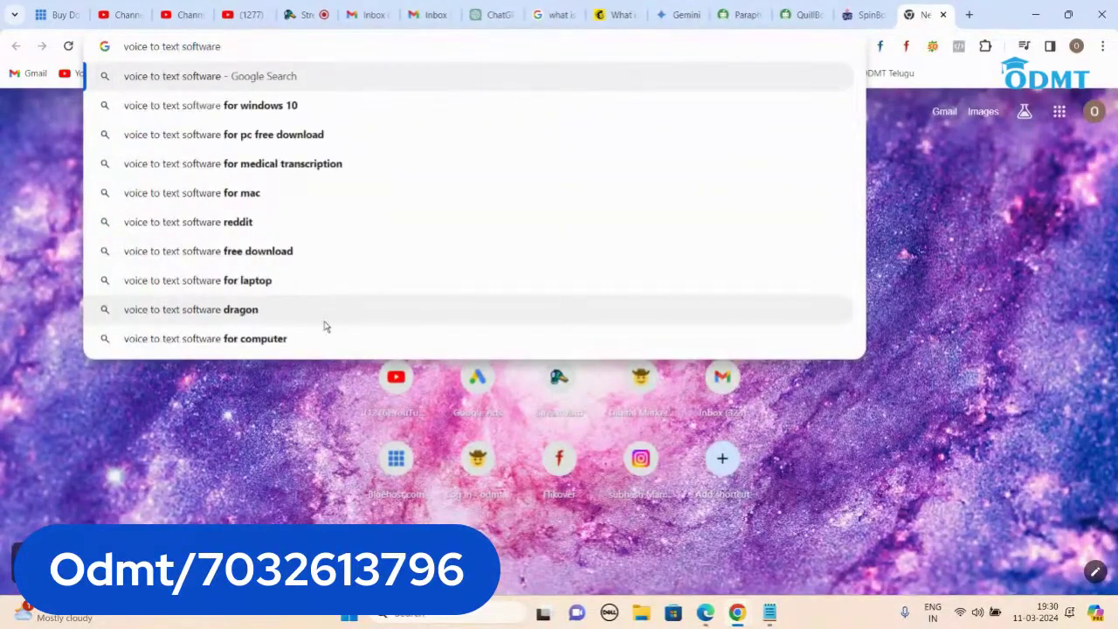
key("Return")
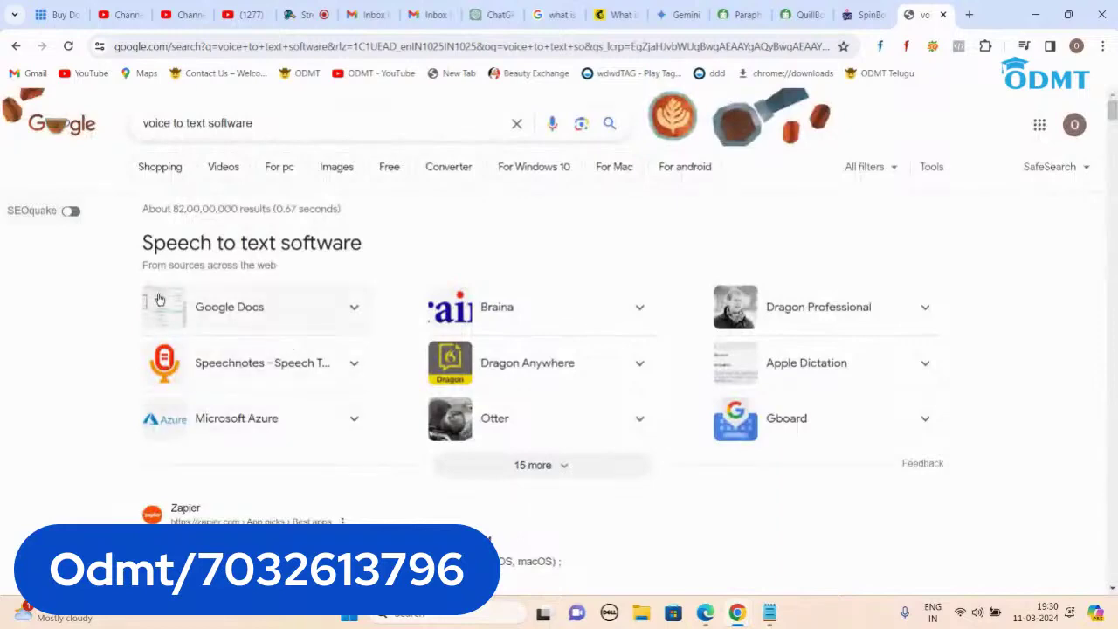
scroll(348, 292, "down", 3)
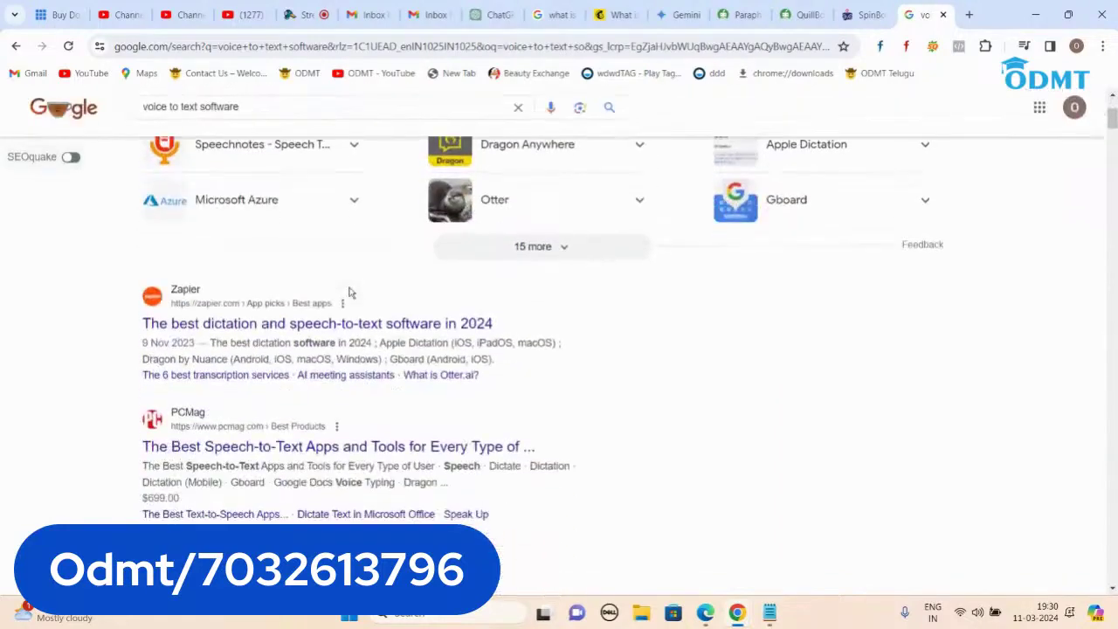
scroll(350, 295, "down", 2)
scroll(350, 294, "up", 5)
- Refine the Google search to "voice to text software online" and open the Speechnotes website from the results
left_click(294, 123)
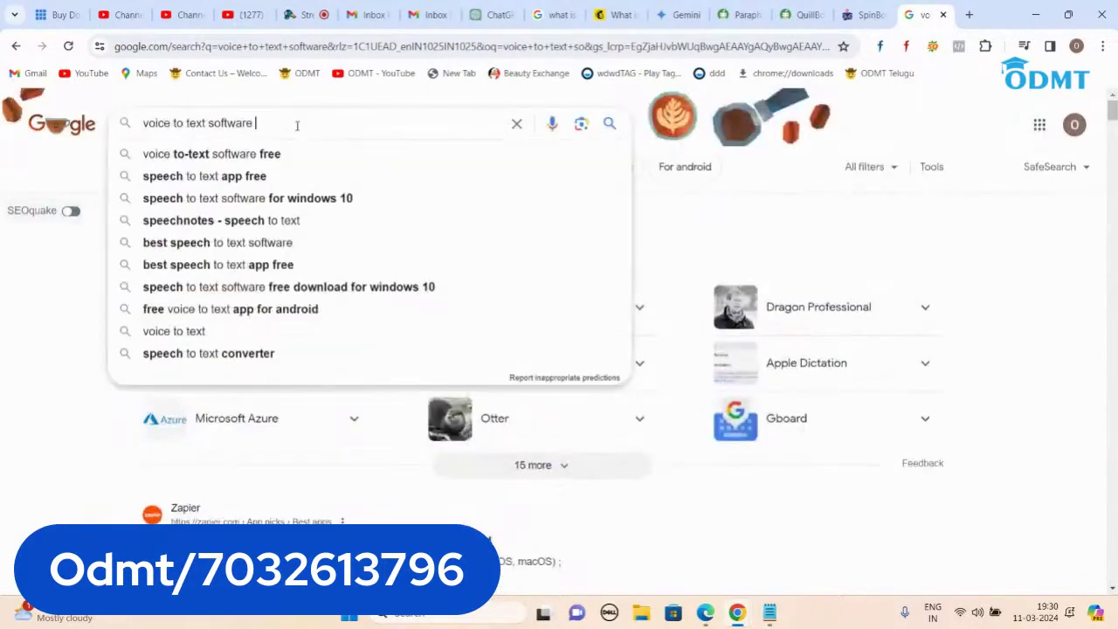
type("online")
key("Return")
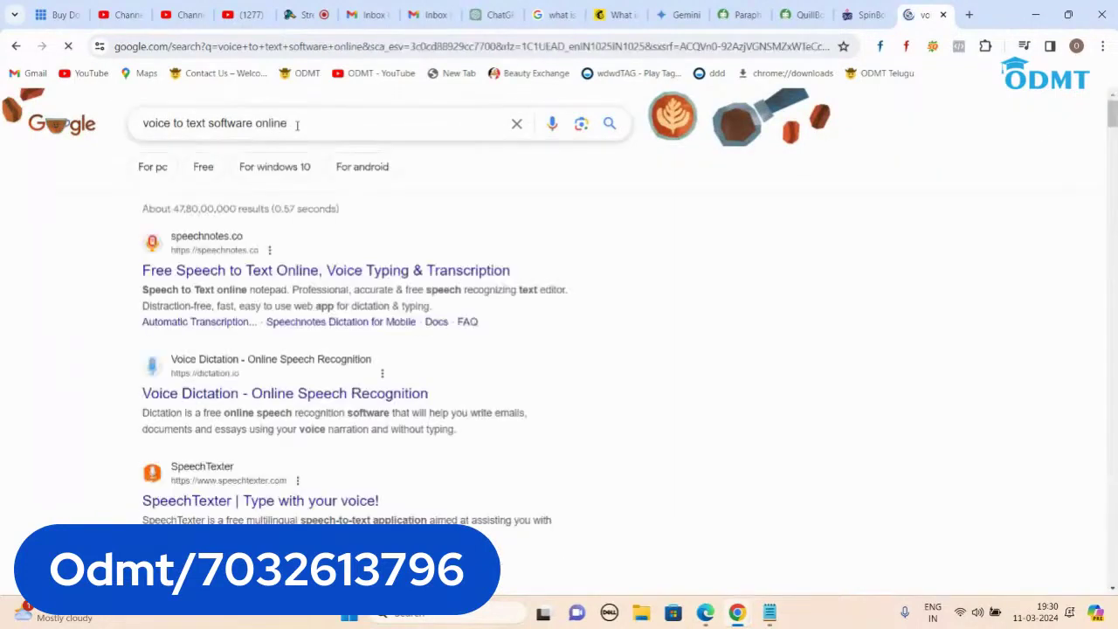
left_click(247, 276)
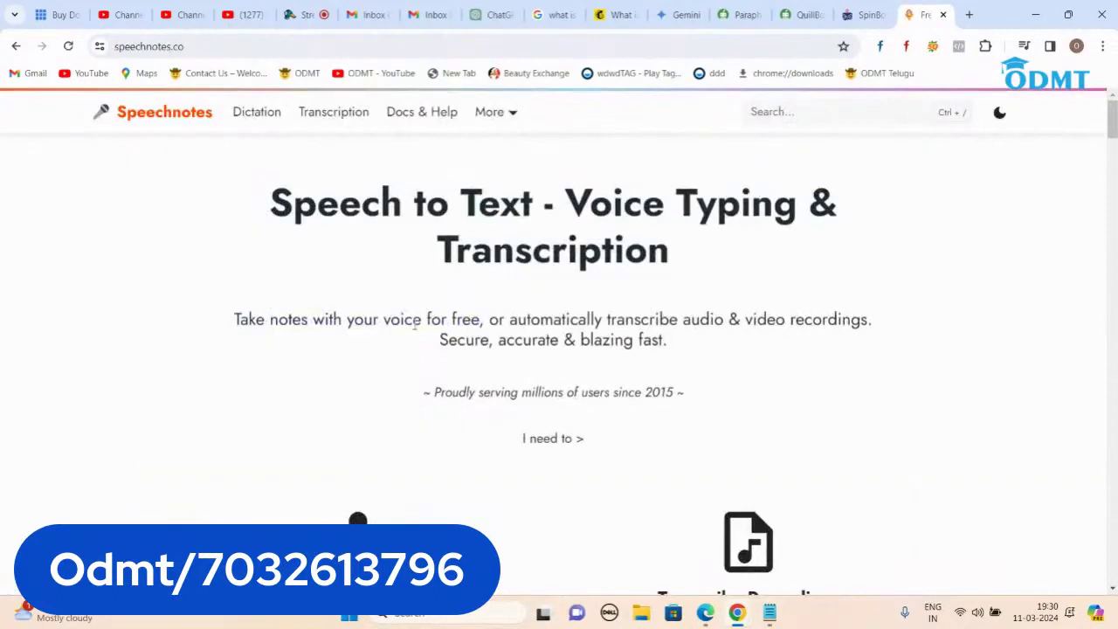
- Open Speechnotes' dictation notepad, allow microphone access, and dictate a short welcome about creating content online with AI tools
scroll(415, 324, "down", 2)
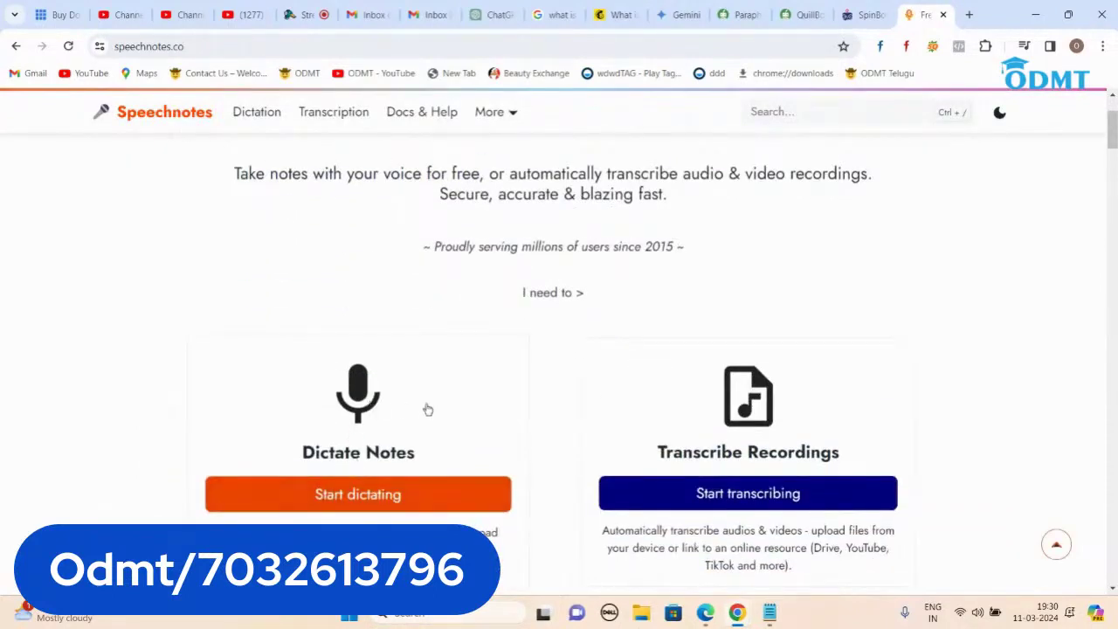
scroll(428, 409, "down", 1)
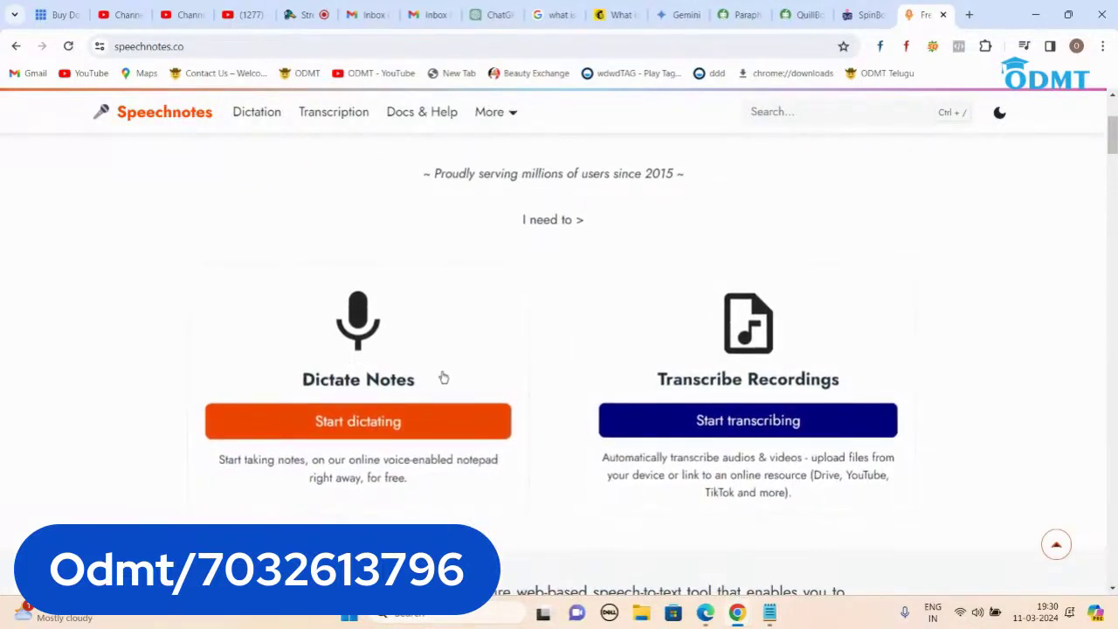
left_click(359, 424)
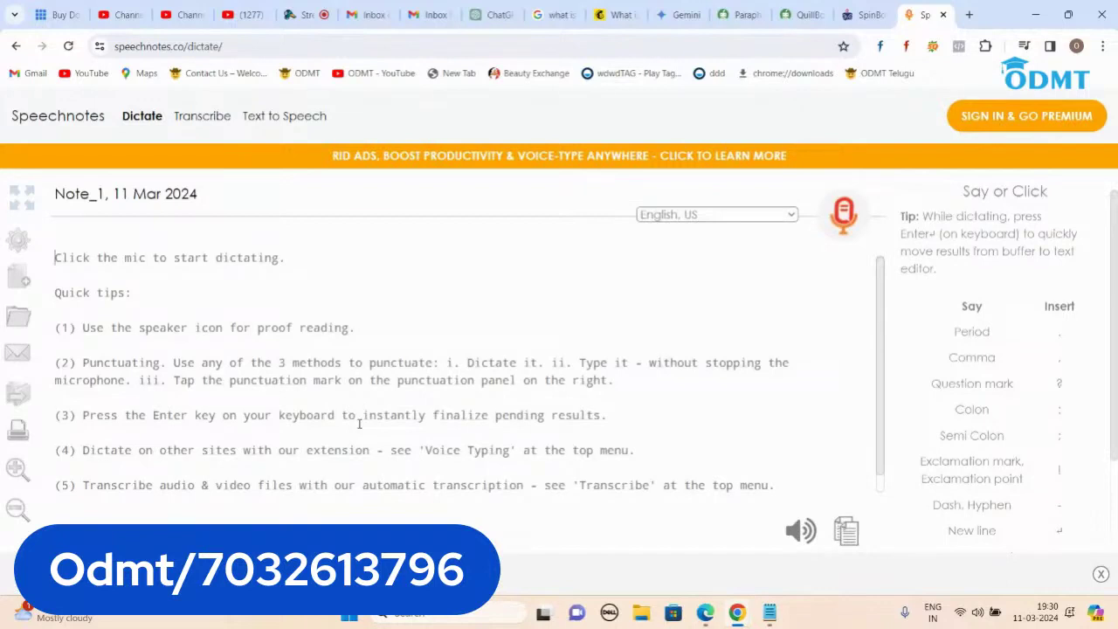
left_click(844, 214)
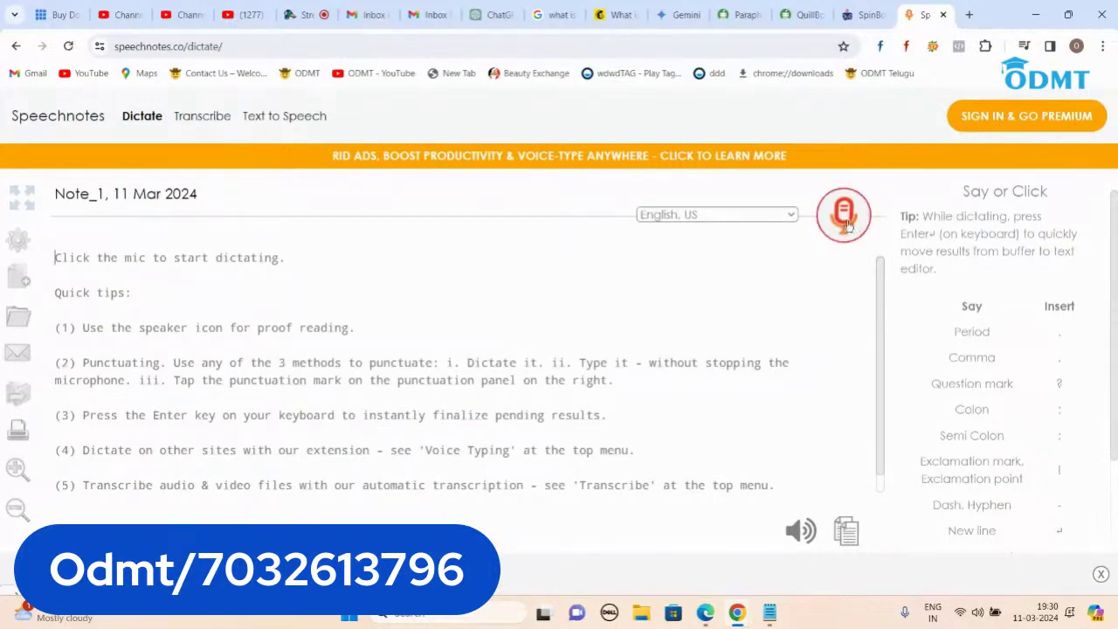
left_click(227, 146)
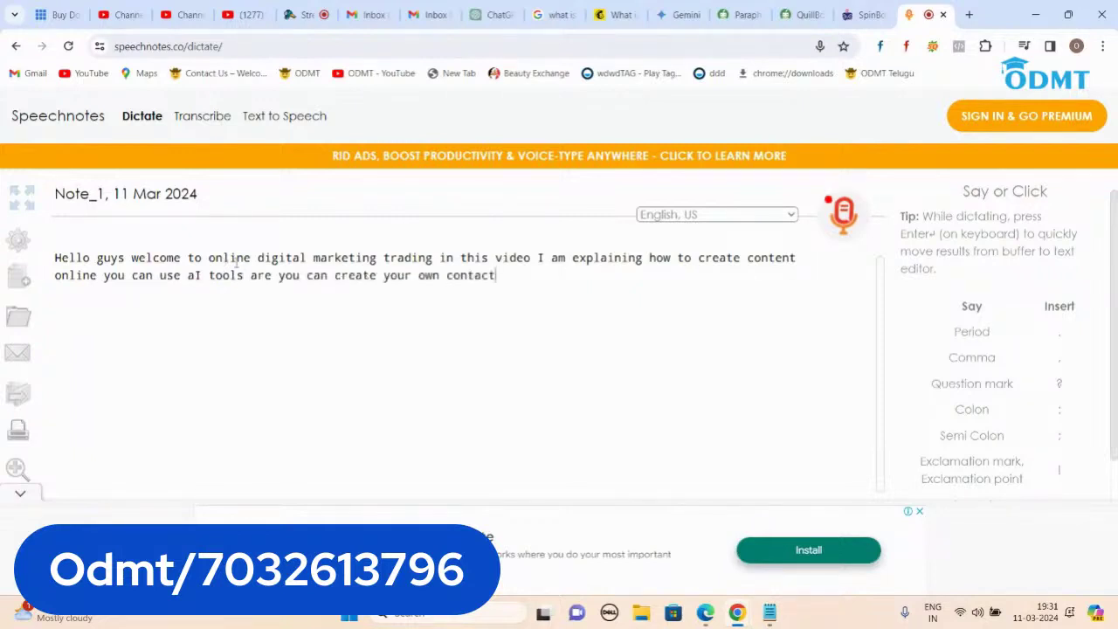
left_click(843, 214)
- Review the QuillBot paraphrase, the Speechnotes dictation and Mailchimp's B2B versus B2C section, then return to the dictated note
left_click(751, 14)
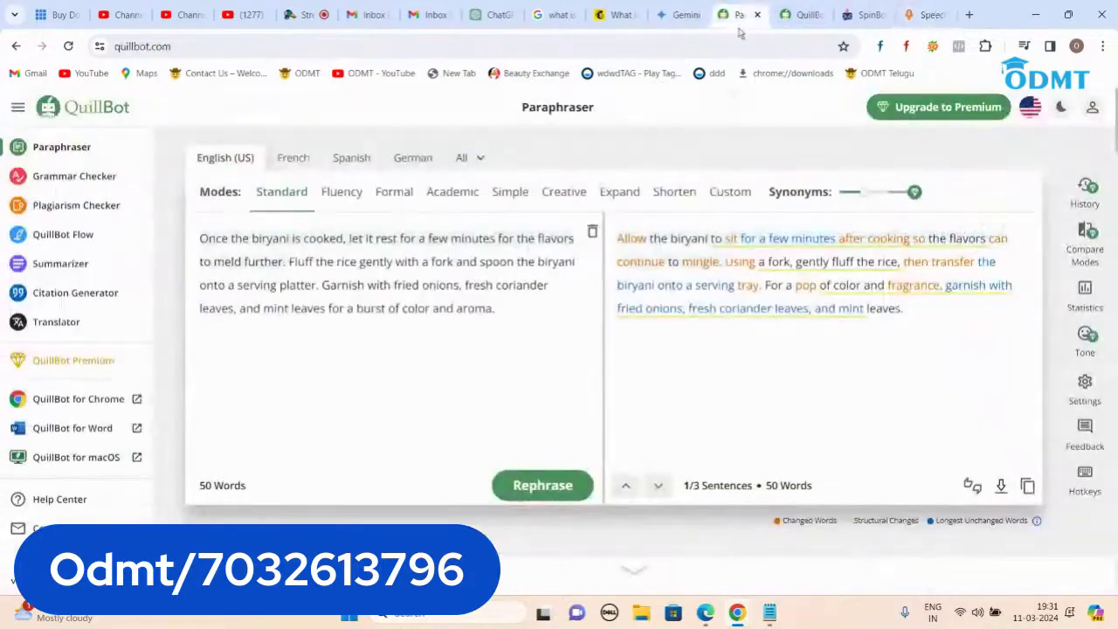
left_click(926, 15)
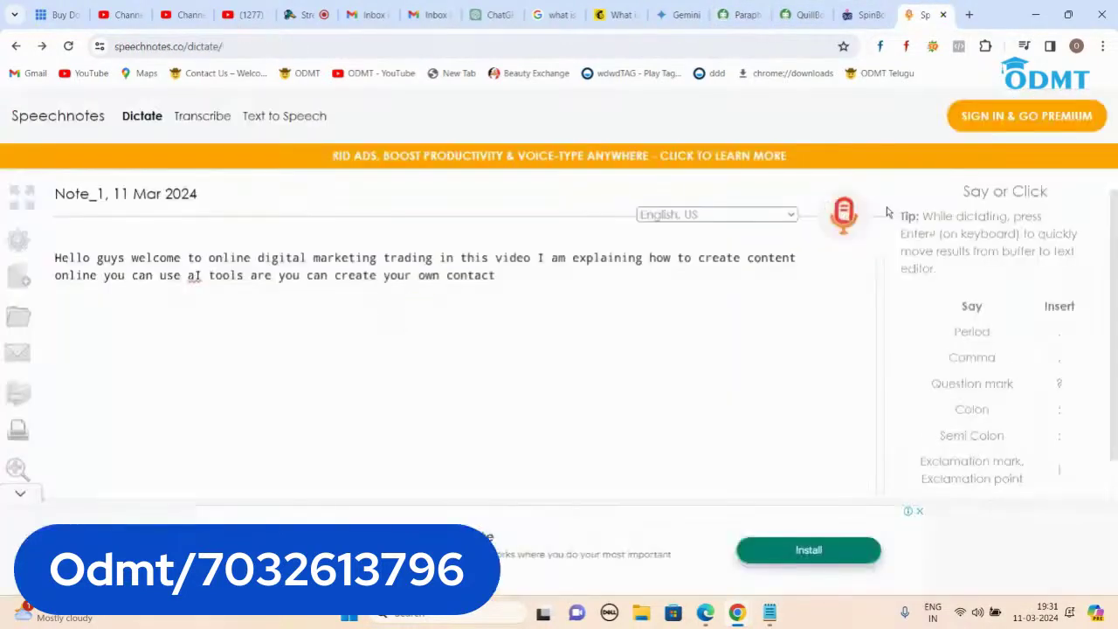
left_click(609, 15)
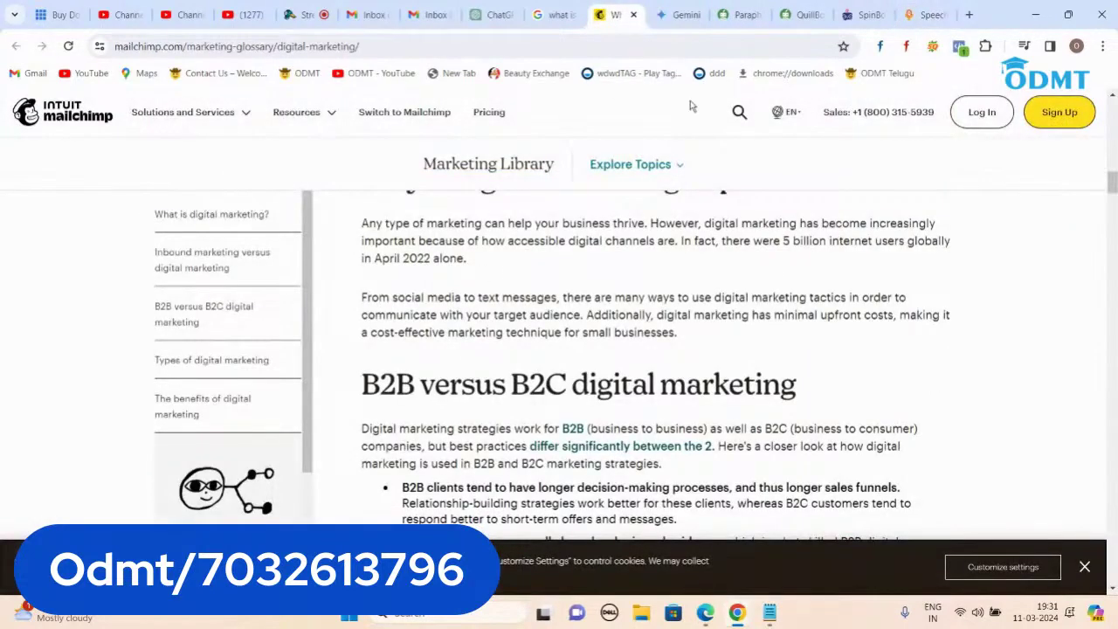
left_click(924, 14)
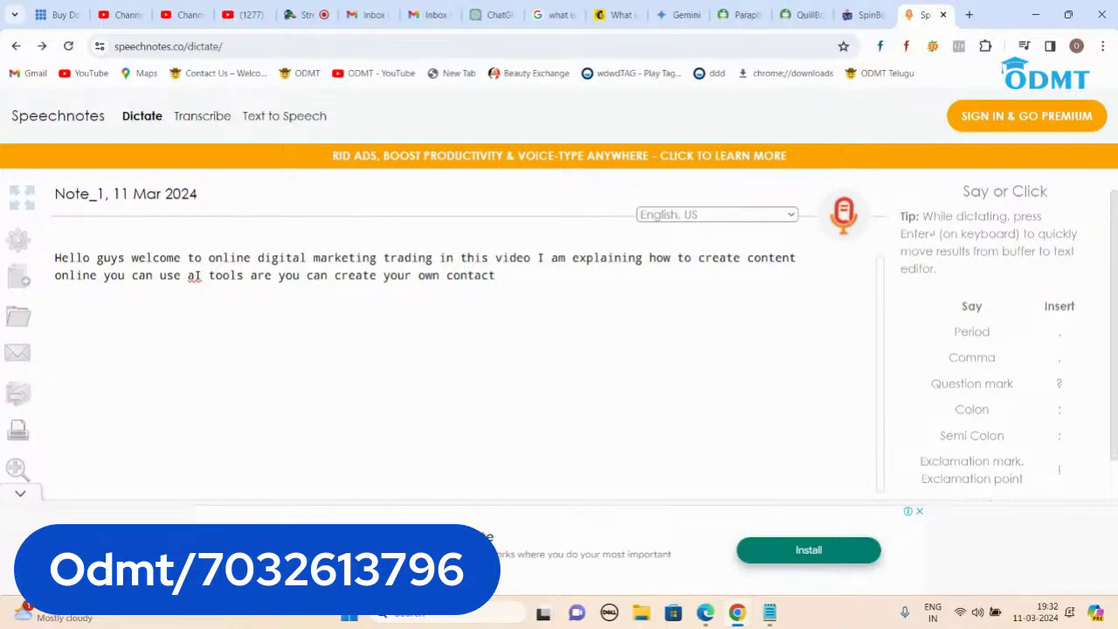
- Switch to Paint and draw two upright rectangles of similar size side by side on the blank canvas
left_click(448, 618)
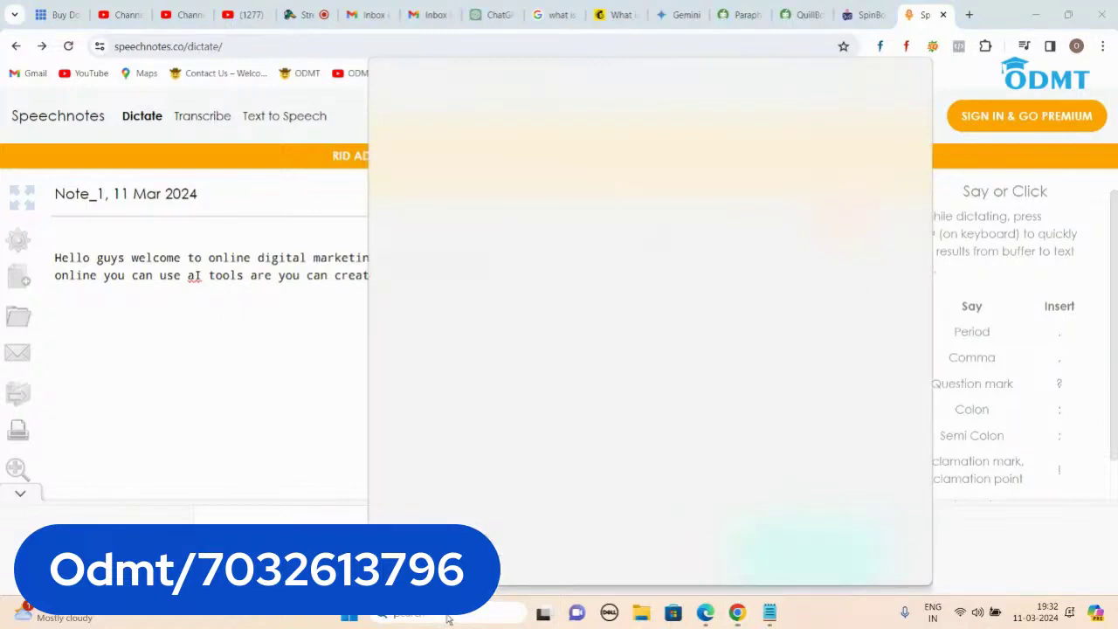
left_click(429, 332)
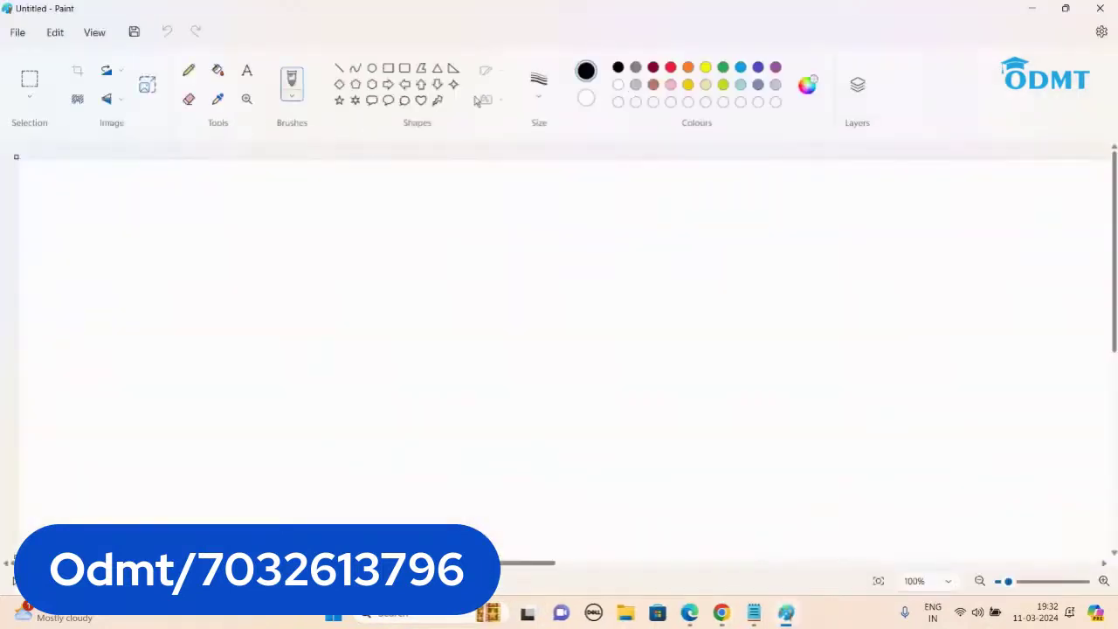
left_click(388, 68)
mouse_move(611, 194)
left_mouse_down()
mouse_move(646, 209)
mouse_move(699, 292)
mouse_move(720, 355)
left_mouse_up()
left_click_drag(765, 197, 873, 350)
- Label the first rectangle "Google" and the second rectangle "user" with text inside each one
left_click(249, 71)
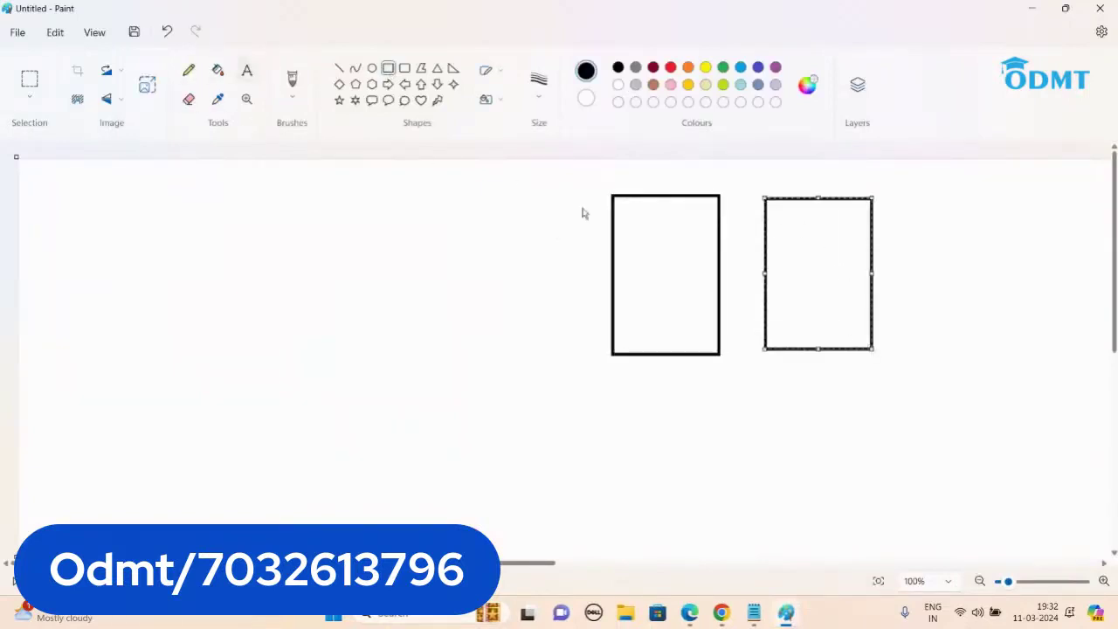
left_click(655, 264)
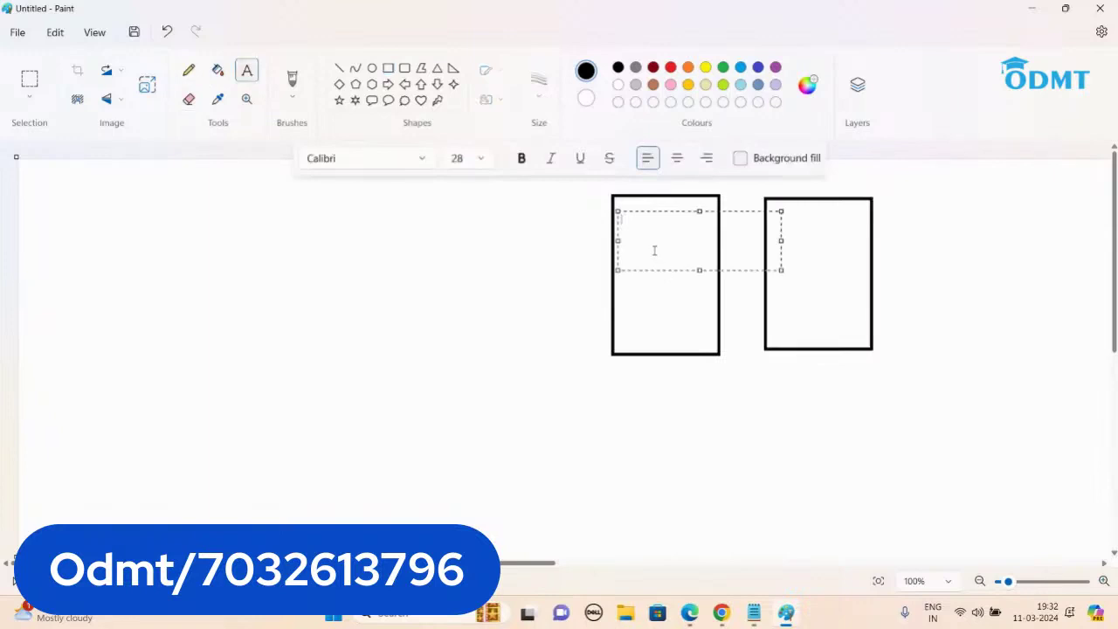
type("Google")
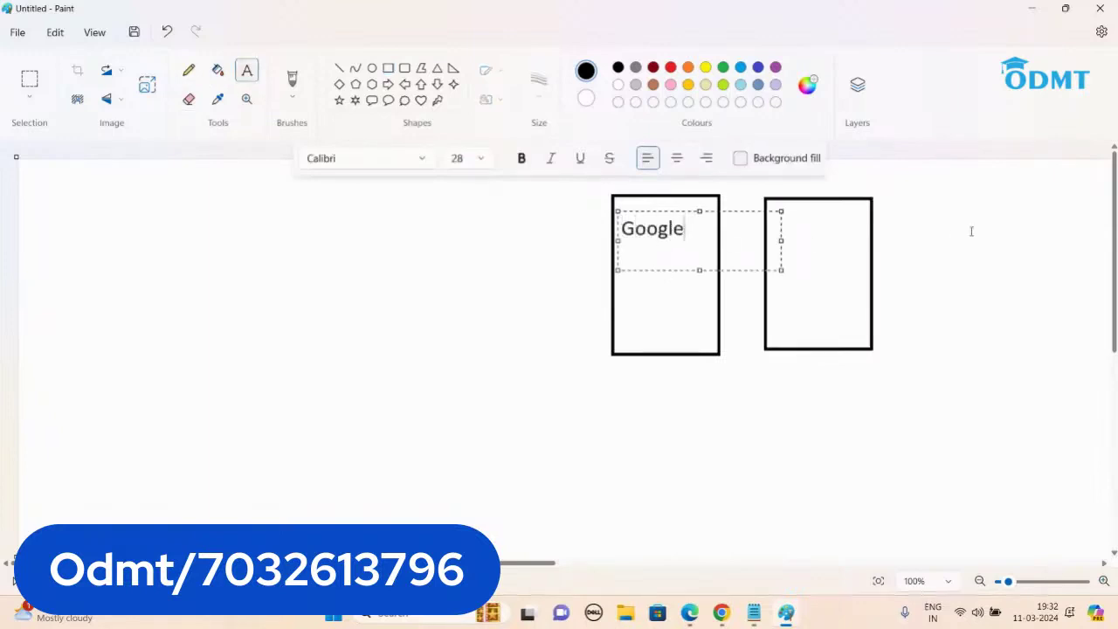
left_click(810, 247)
left_click_drag(776, 223, 854, 308)
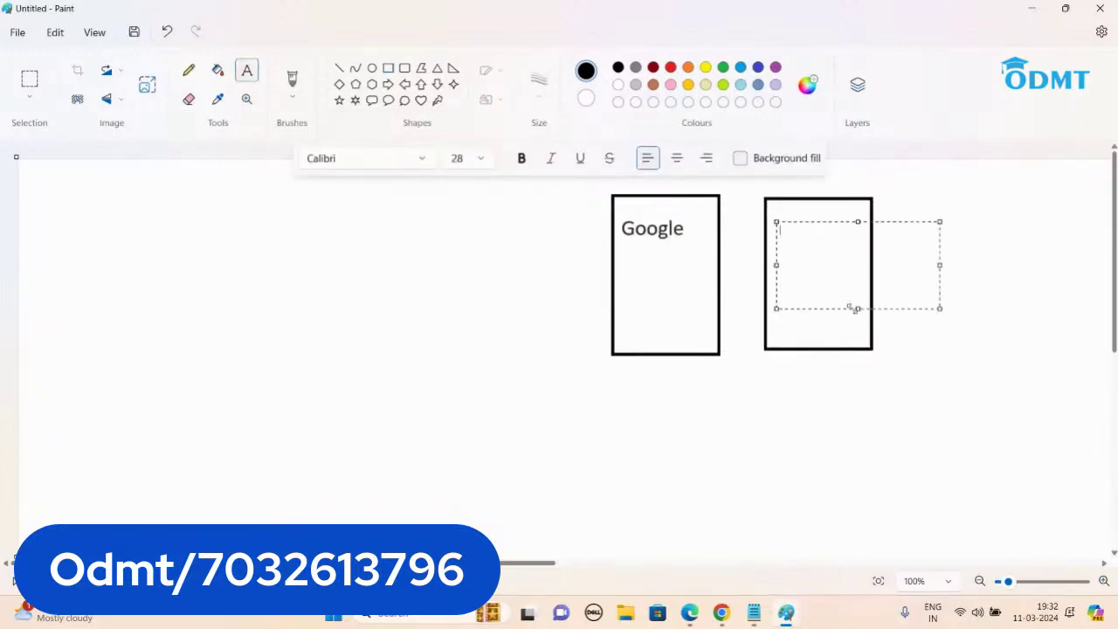
type("user")
left_click(995, 219)
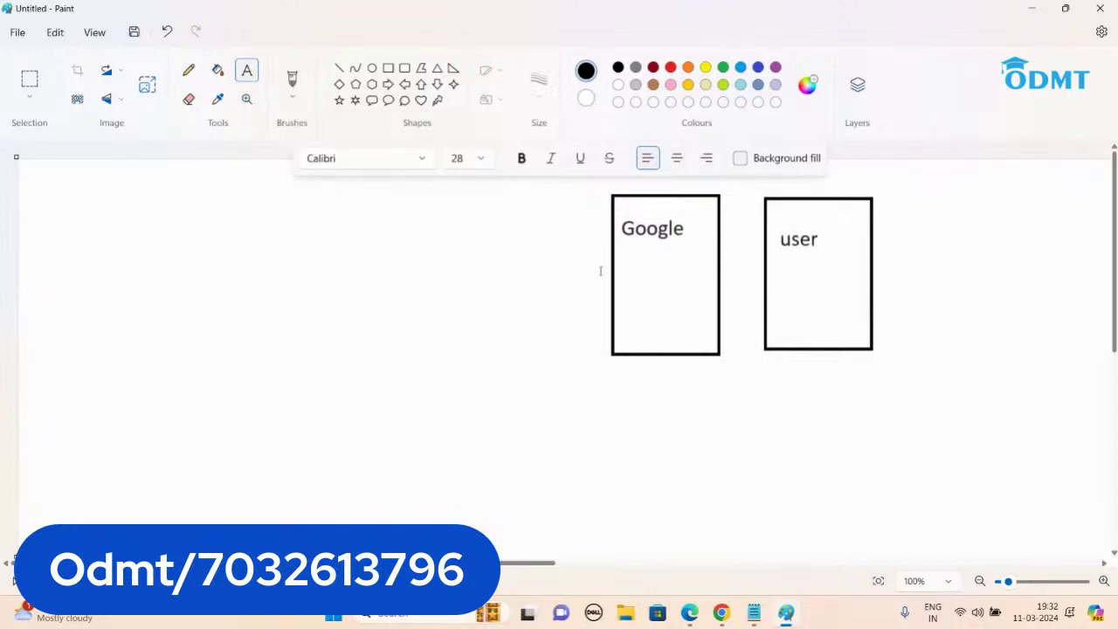
- Add a two-line note below the Google rectangle reading "Keywords" and "don't use black hat"
left_click_drag(536, 382, 732, 487)
type("Keywords")
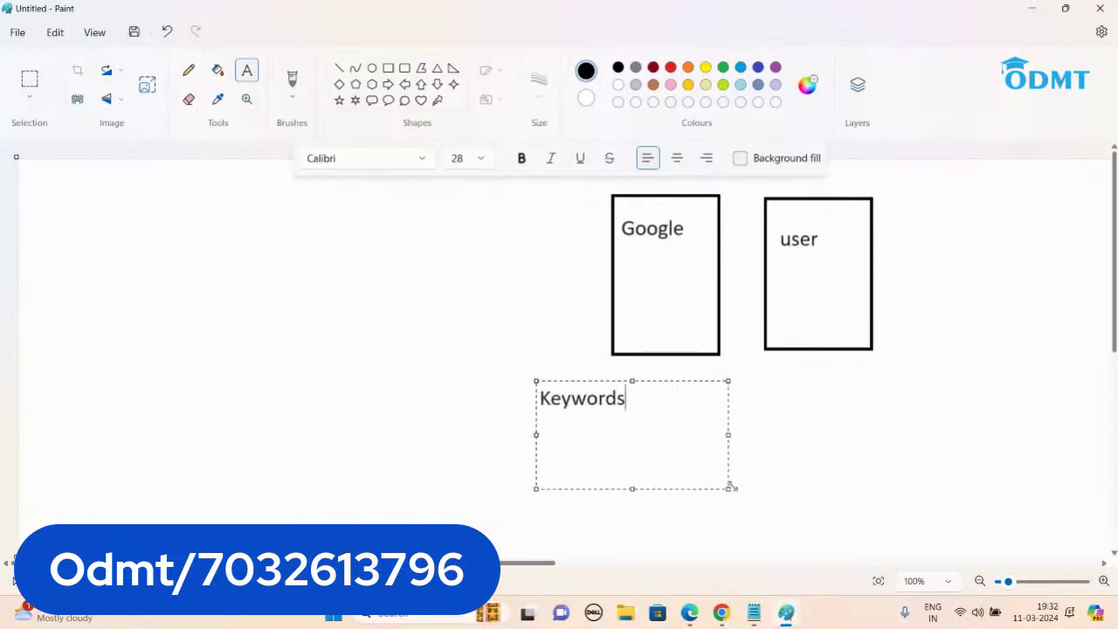
key("Return")
type("don't use ")
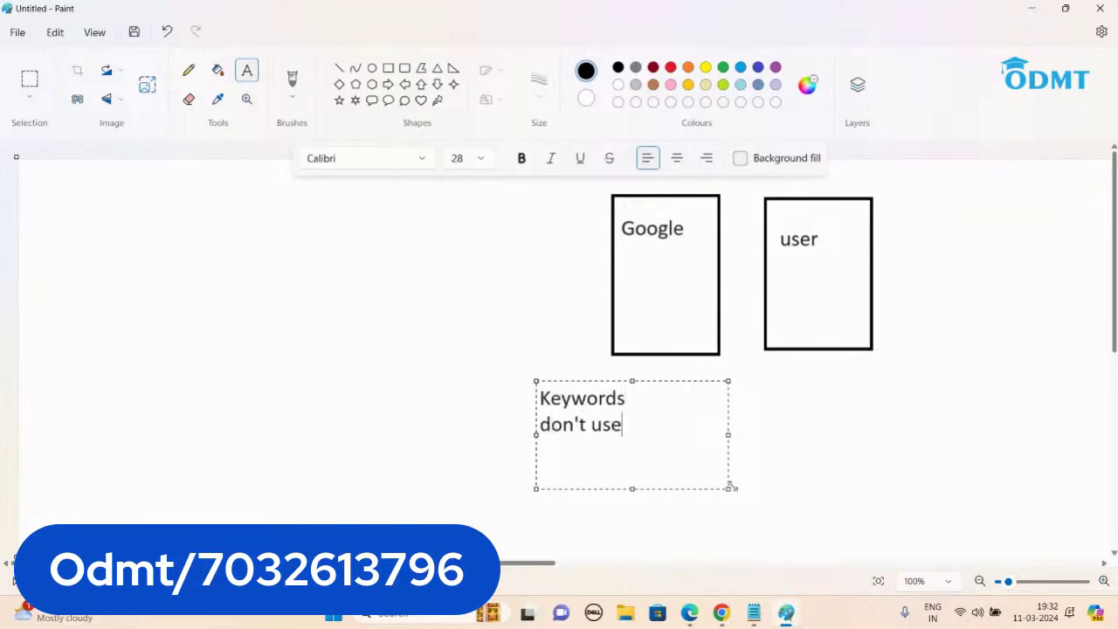
type("black hat")
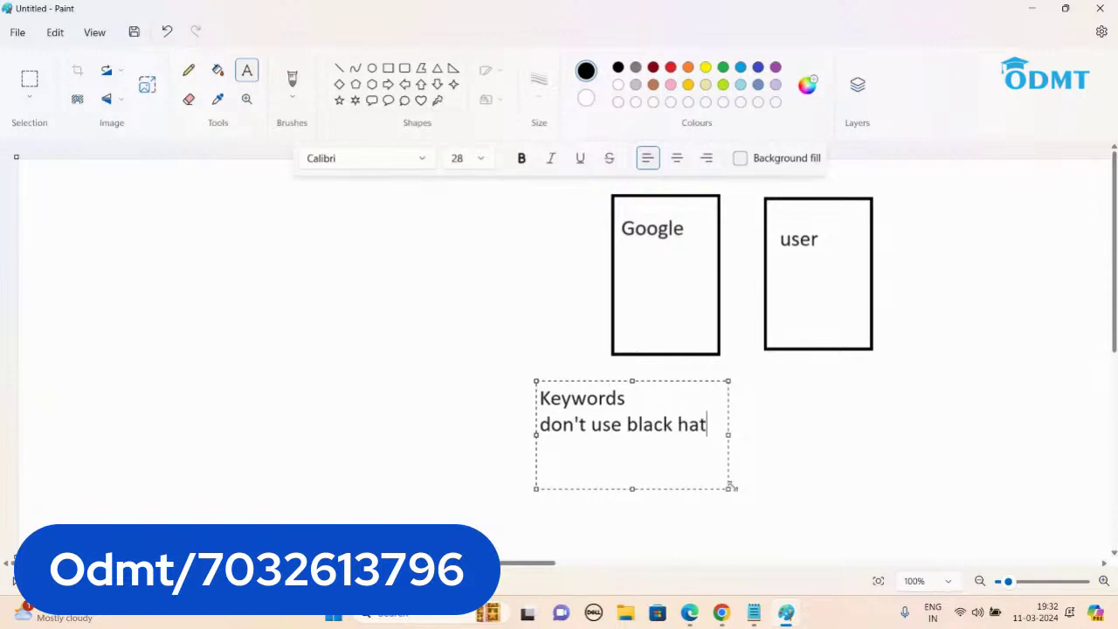
left_click(796, 447)
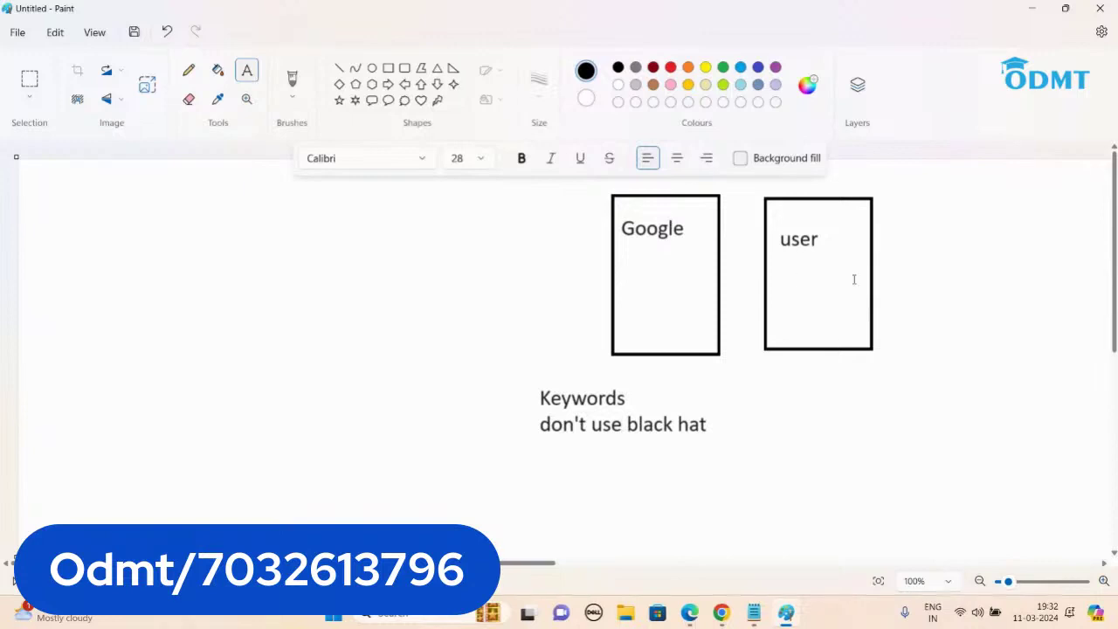
- Add a two-line note below the user rectangle reading "relevant content" and "rich content"
left_click_drag(769, 378, 941, 445)
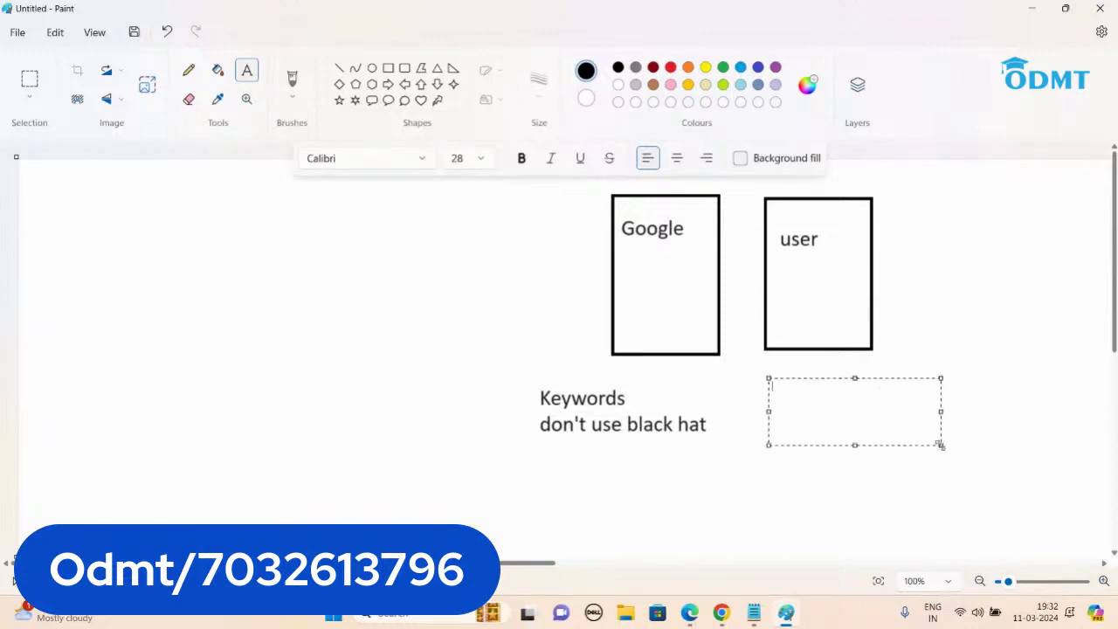
type("relevant content")
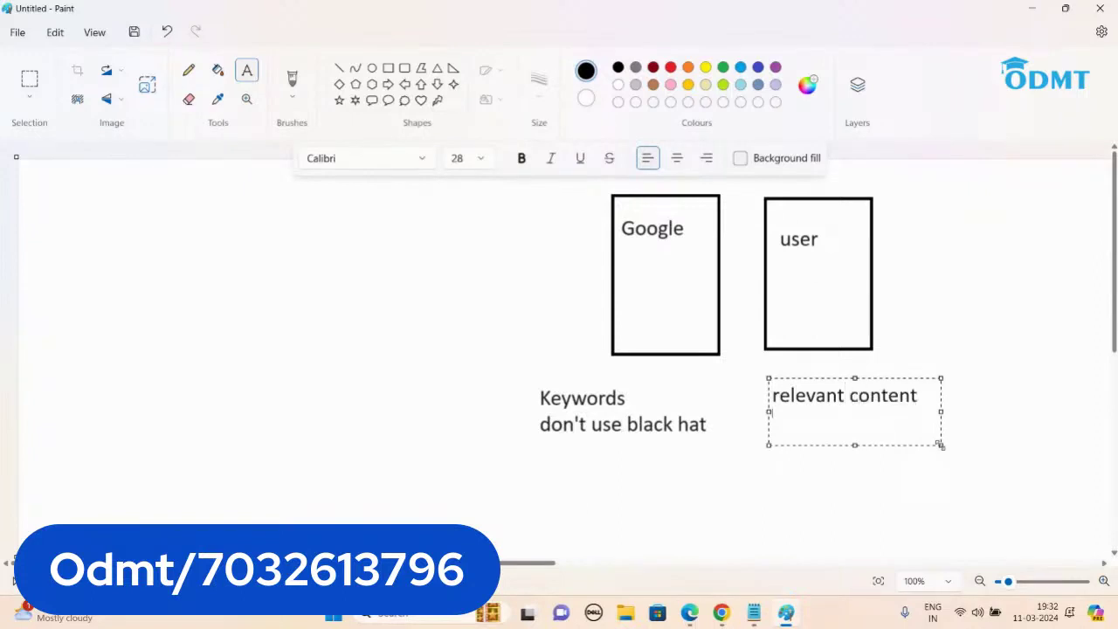
type(" rich content")
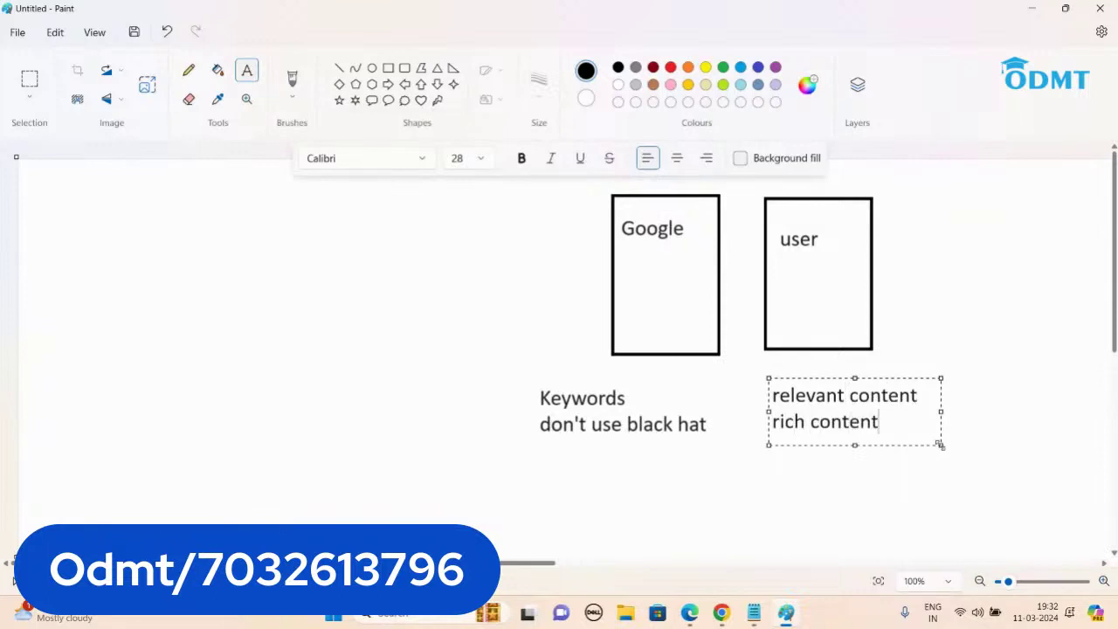
left_click(949, 264)
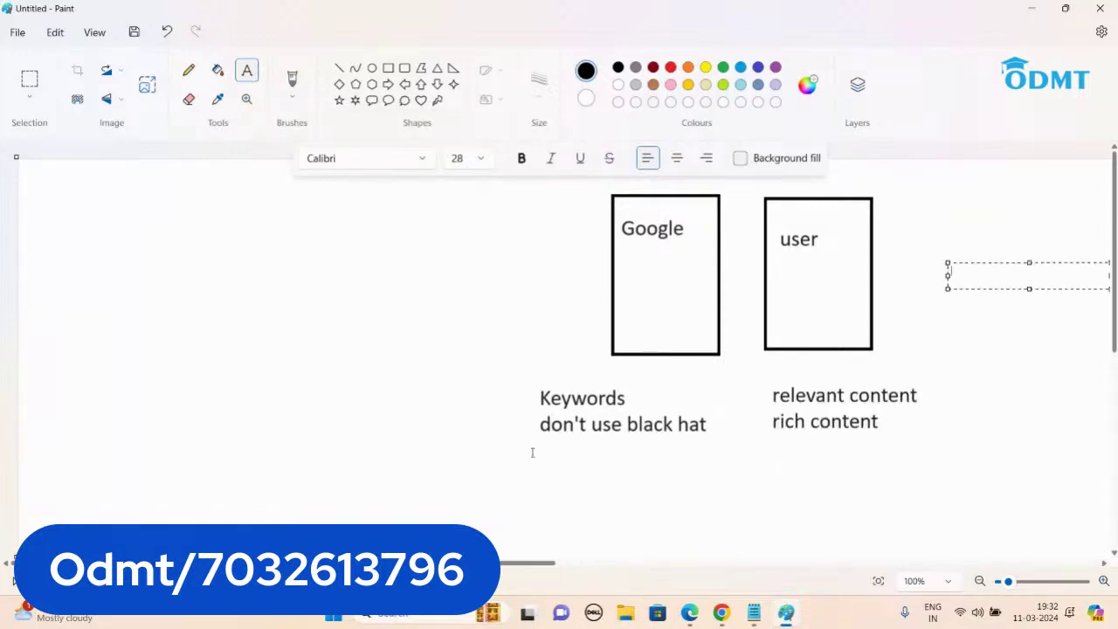
- Add the text "Keyword reseach" beneath the black hat note in the Google column
left_click_drag(532, 452, 706, 524)
type("K")
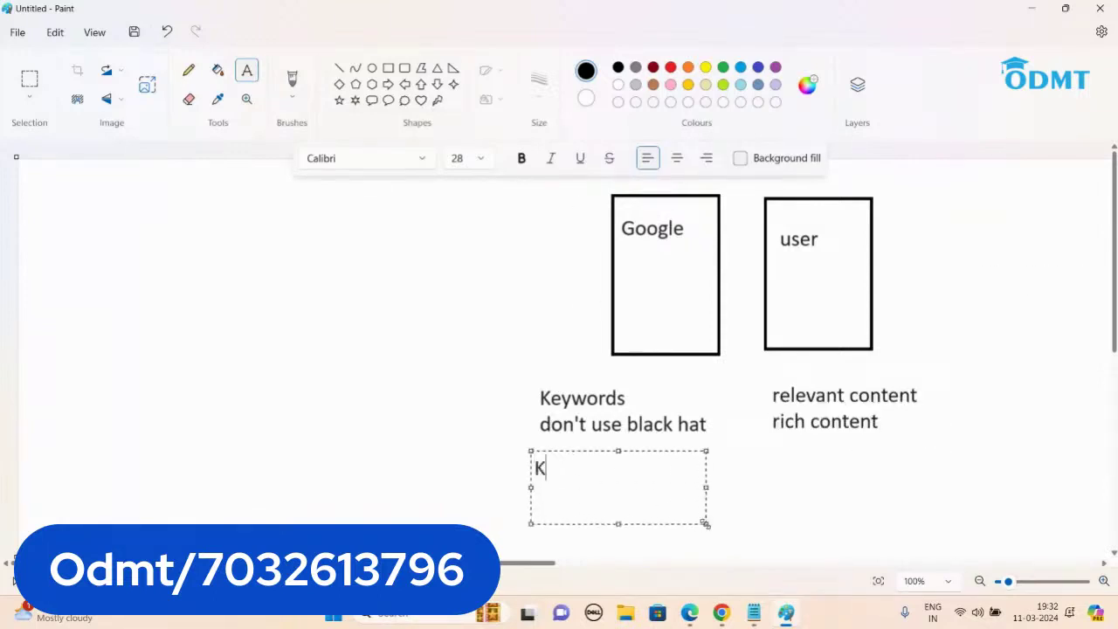
type("eyword re")
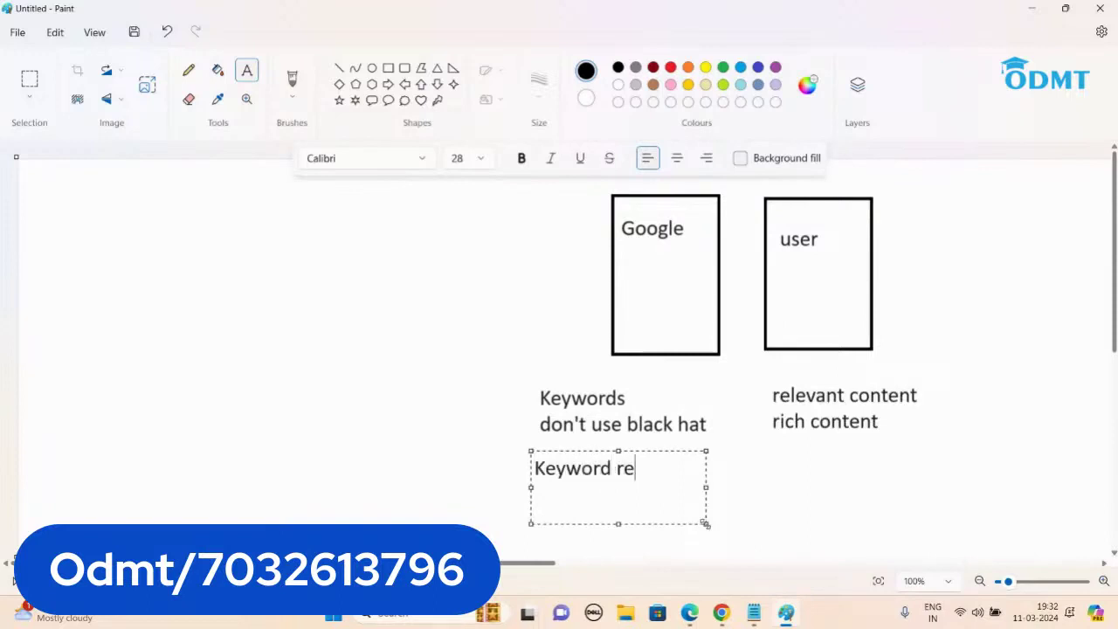
type("seach")
left_click(916, 400)
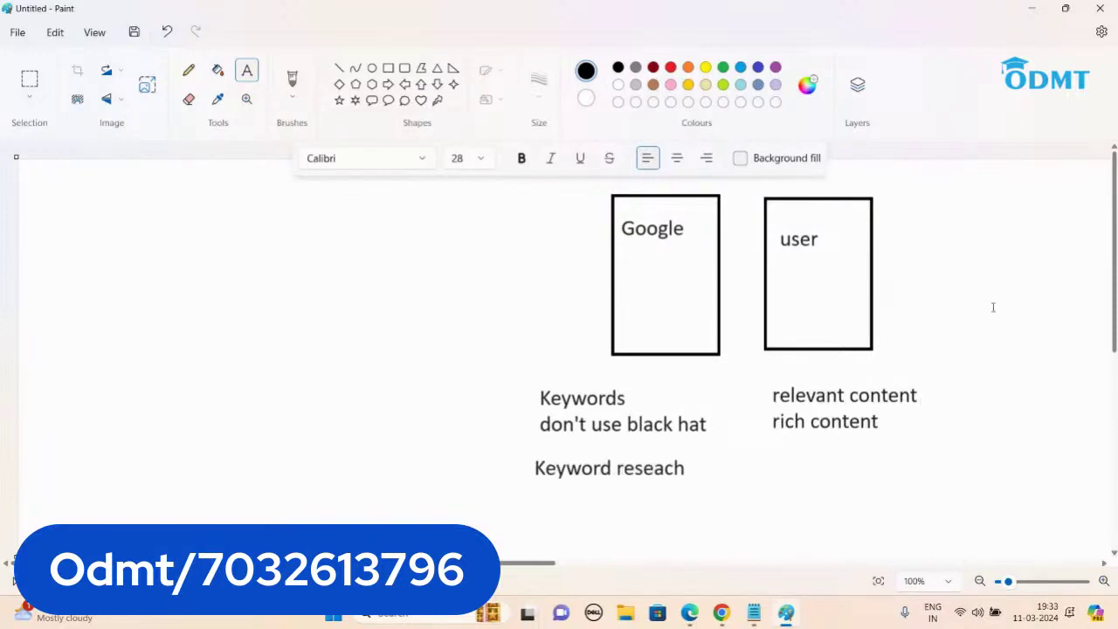
- Add the text "Content research" beneath the rich content note in the user column
left_click_drag(768, 449, 988, 510)
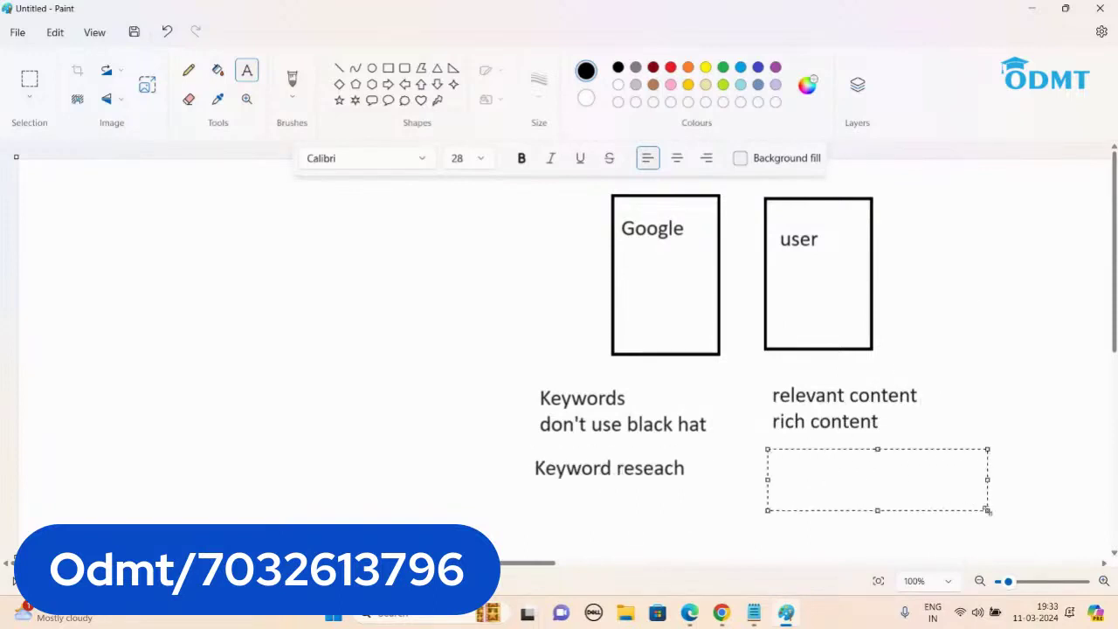
type("Content ")
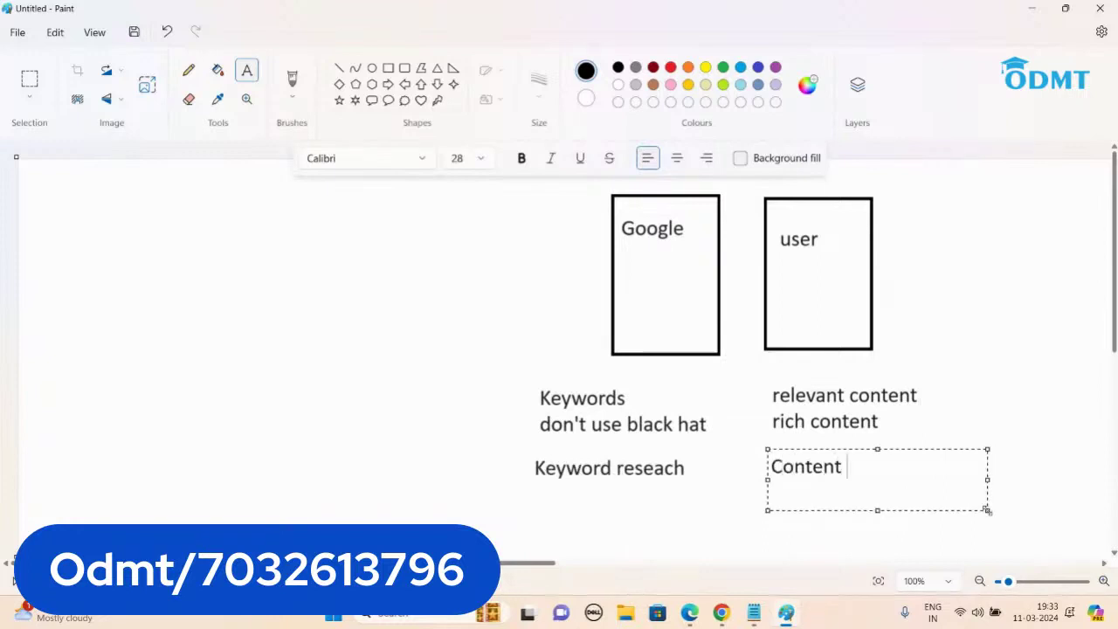
type("research")
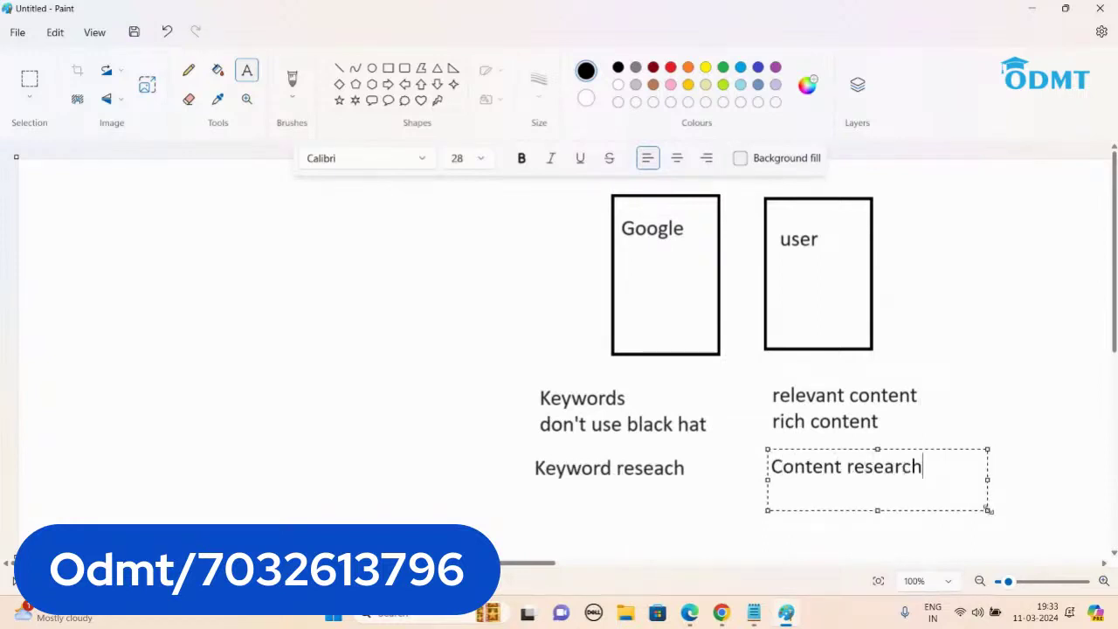
left_click(1050, 380)
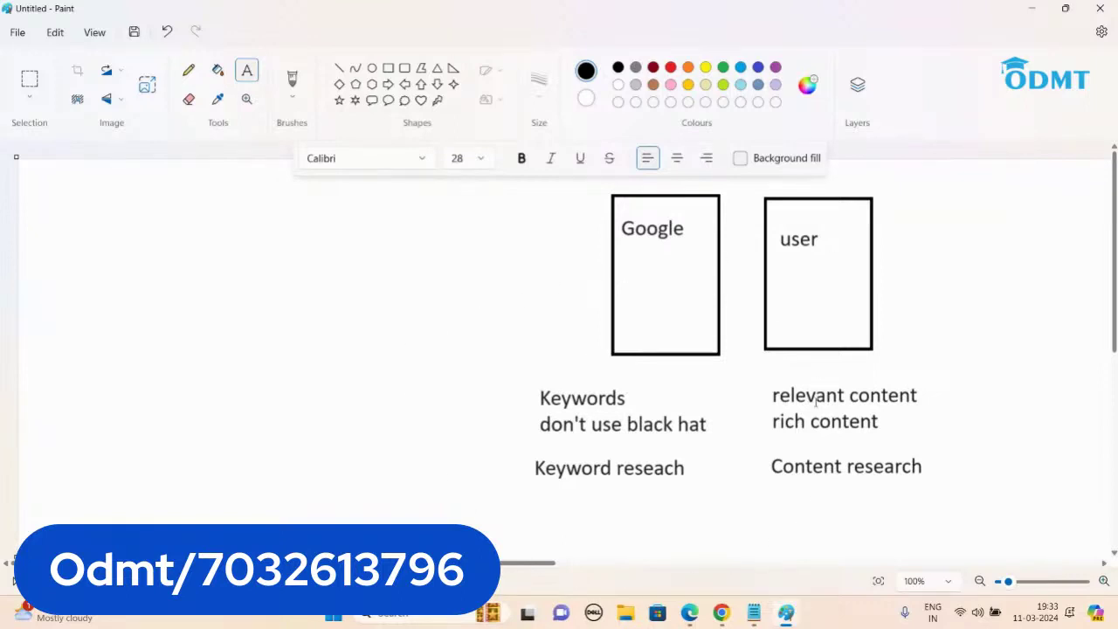
- Switch to Notepad and review the SEO notes on keyword research, crawler reading places and how a search engine works, rechecking the Paint diagram in between
left_click(753, 612)
scroll(114, 172, "up", 3)
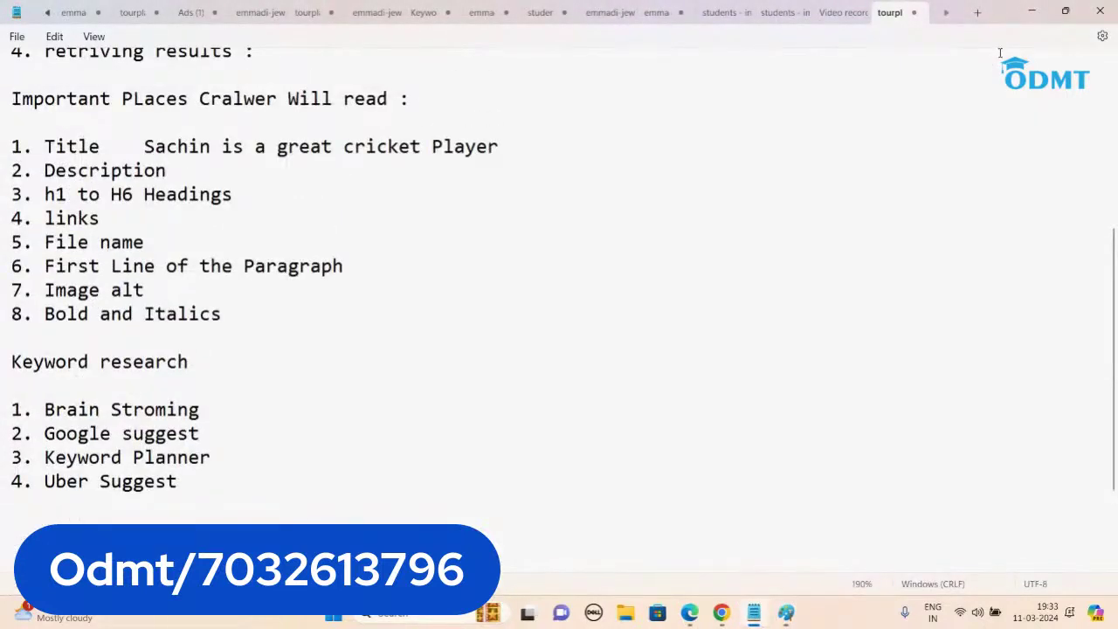
left_click(1032, 12)
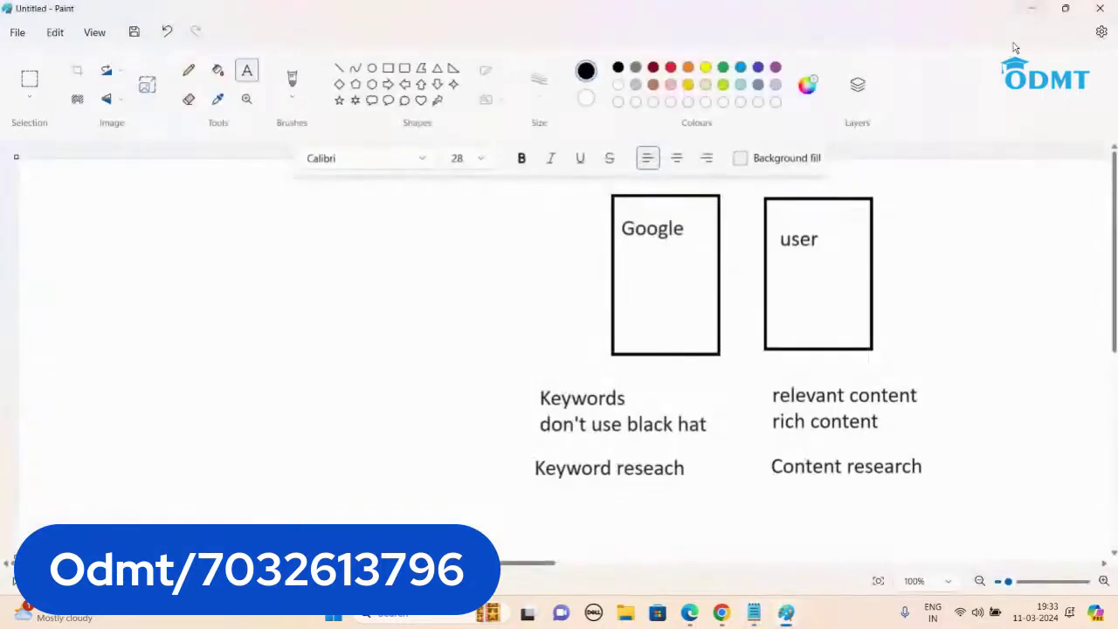
left_click(755, 612)
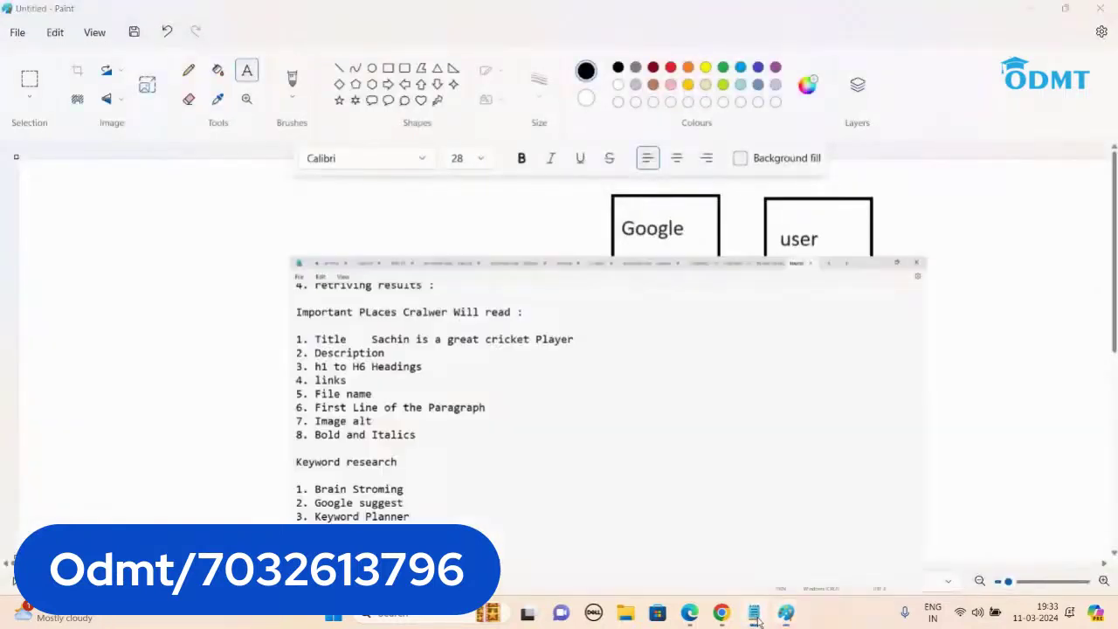
scroll(224, 230, "up", 5)
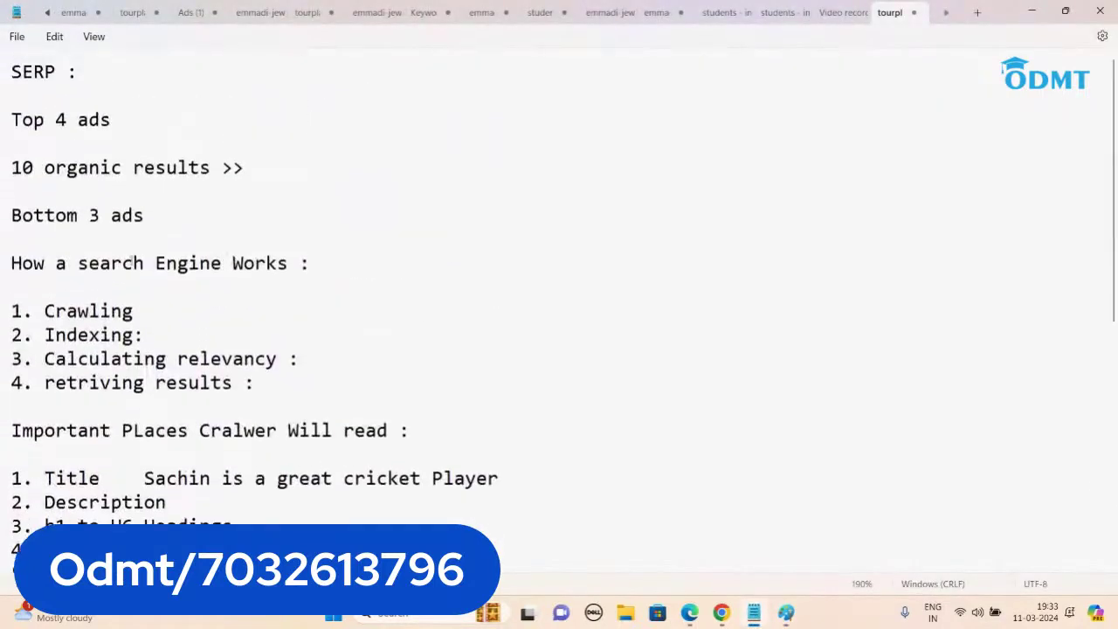
- Review the notes down to the keyword research and content writing lists, and recheck the Google and user diagram in Paint
scroll(236, 280, "down", 4)
scroll(236, 289, "down", 3)
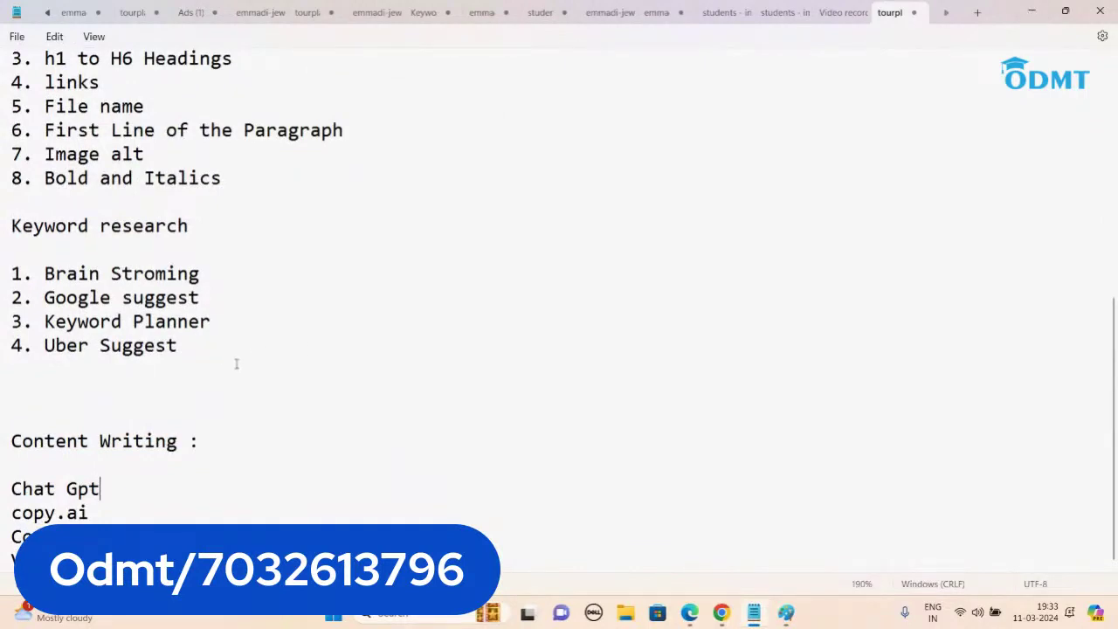
left_click(1032, 13)
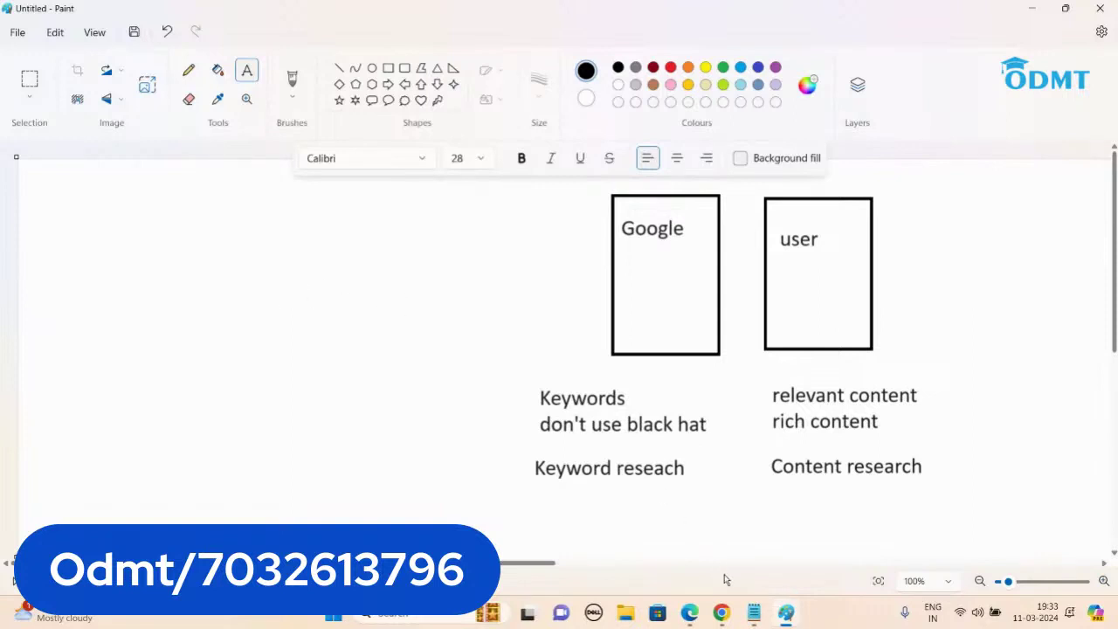
- Switch back to Notepad and go through the list of important places the crawler reads, from Title to Bold and Italics
left_click(754, 613)
scroll(242, 265, "up", 2)
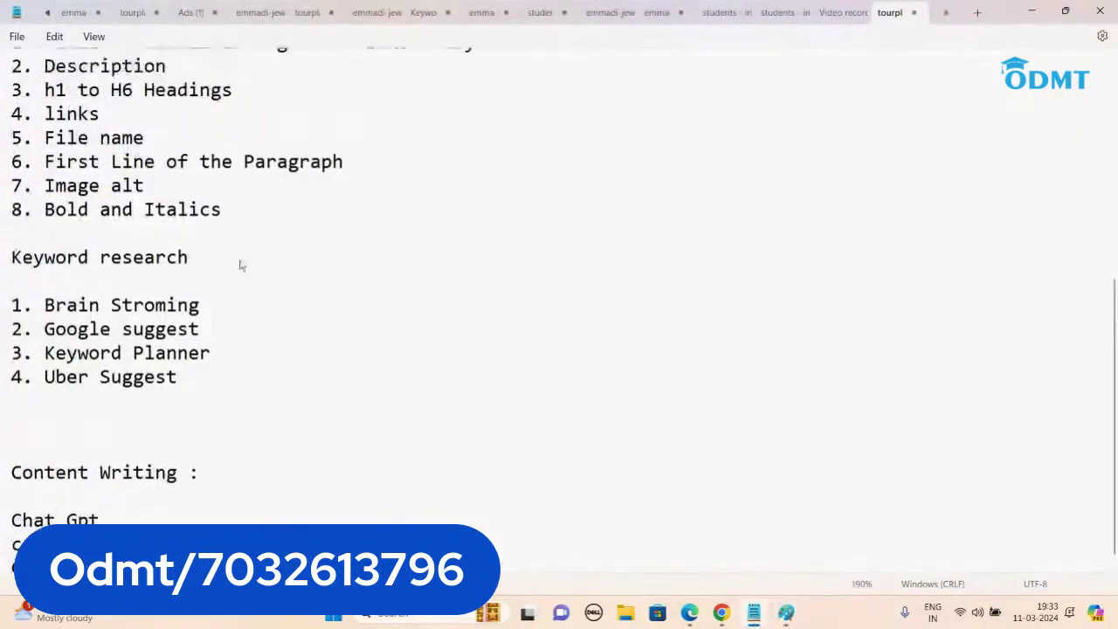
left_click_drag(45, 154, 232, 320)
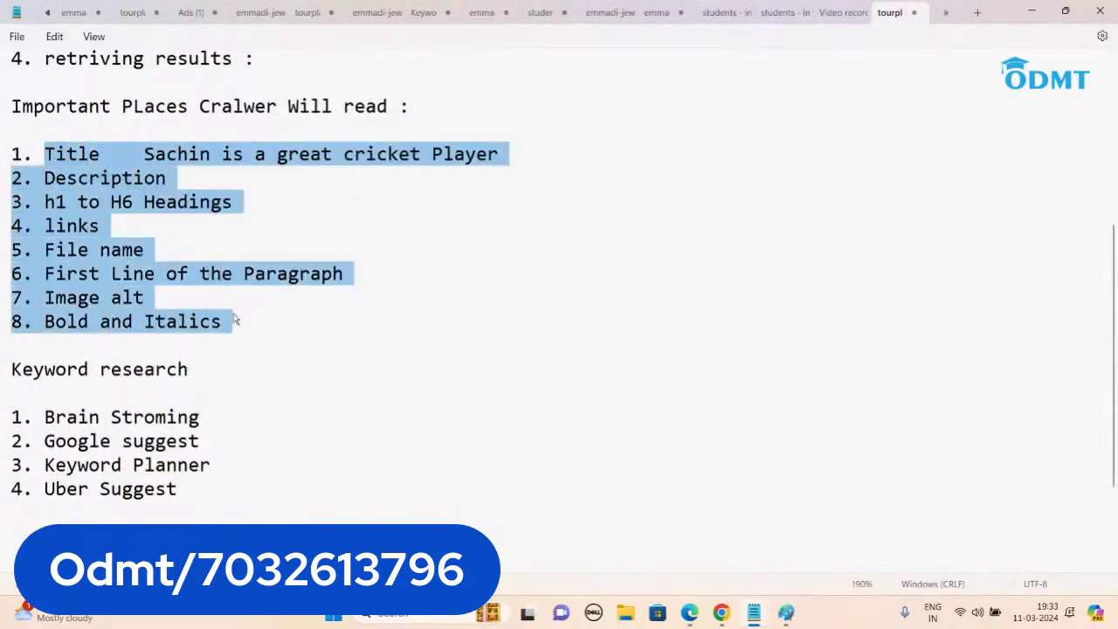
left_click(172, 178)
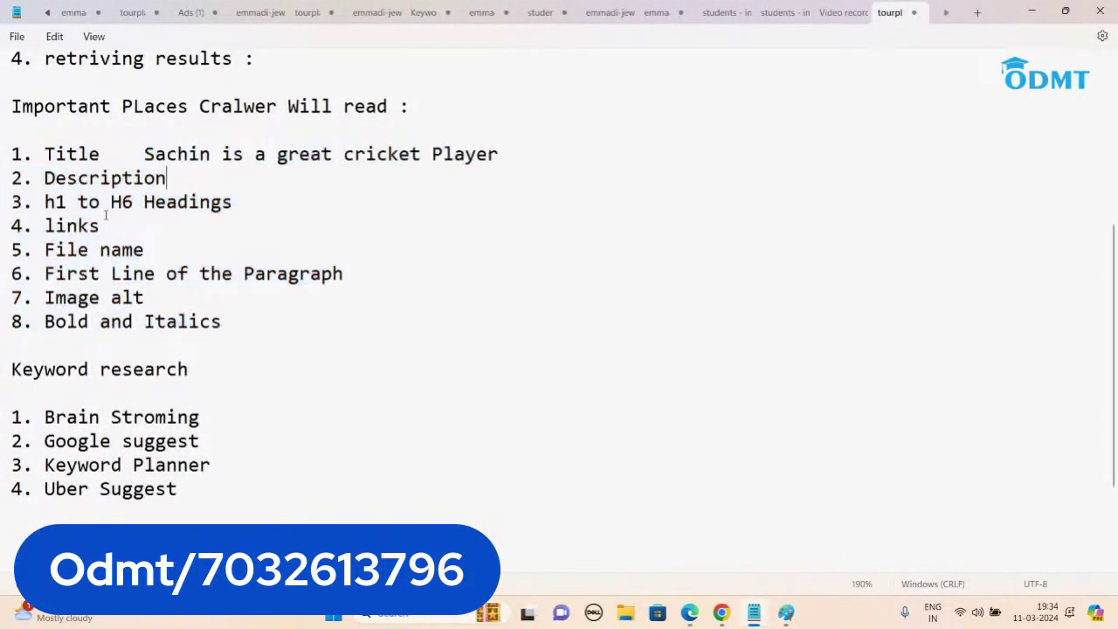
left_click(102, 241)
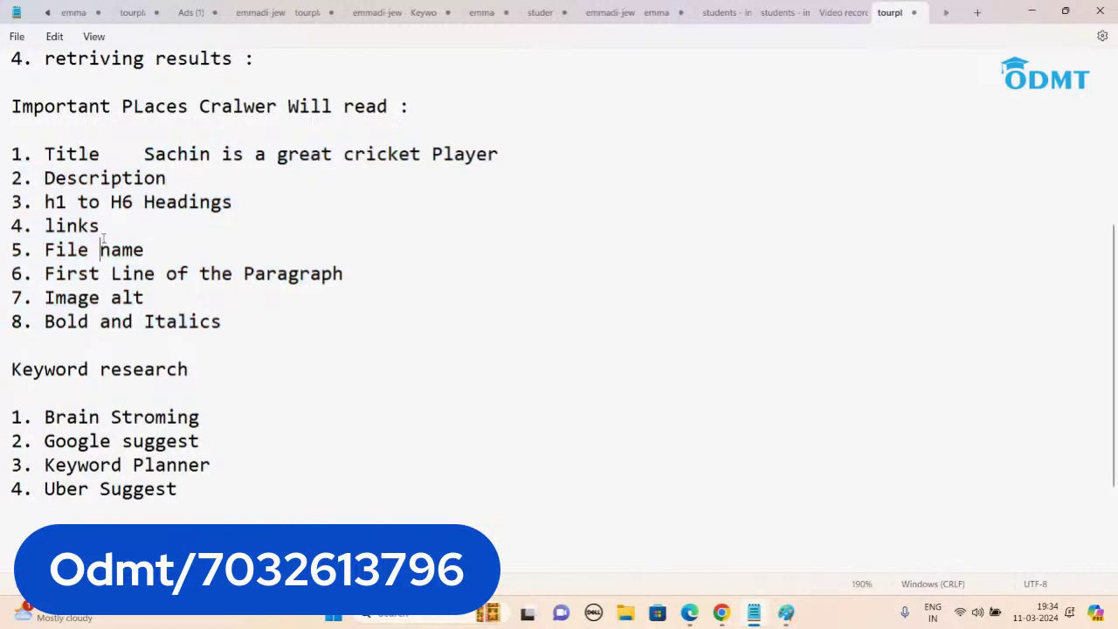
left_click(156, 245)
left_click(352, 273)
left_click(153, 296)
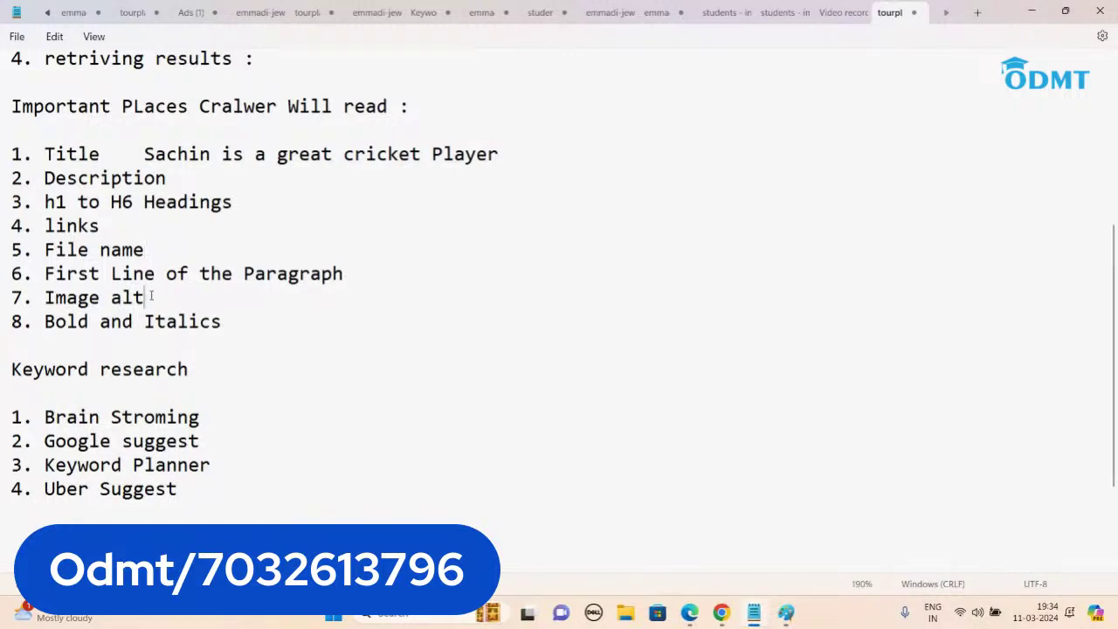
left_click(226, 321)
left_click_drag(226, 321, 13, 158)
left_click(109, 155)
- Review the notes again from how a search engine works through keyword research to the content writing tools
scroll(376, 274, "up", 3)
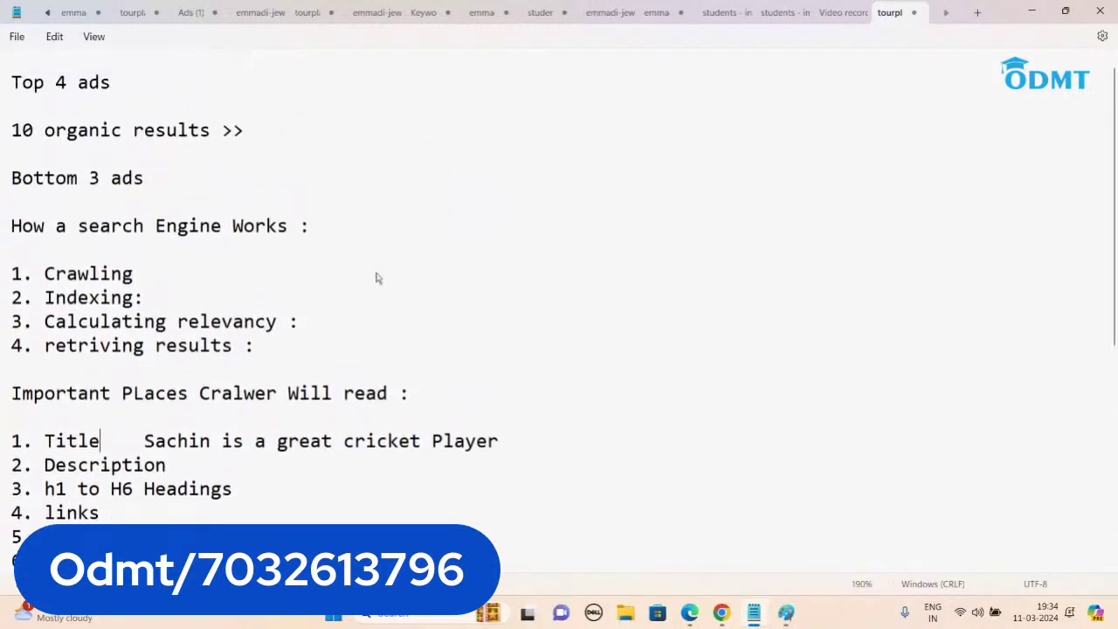
scroll(376, 278, "down", 5)
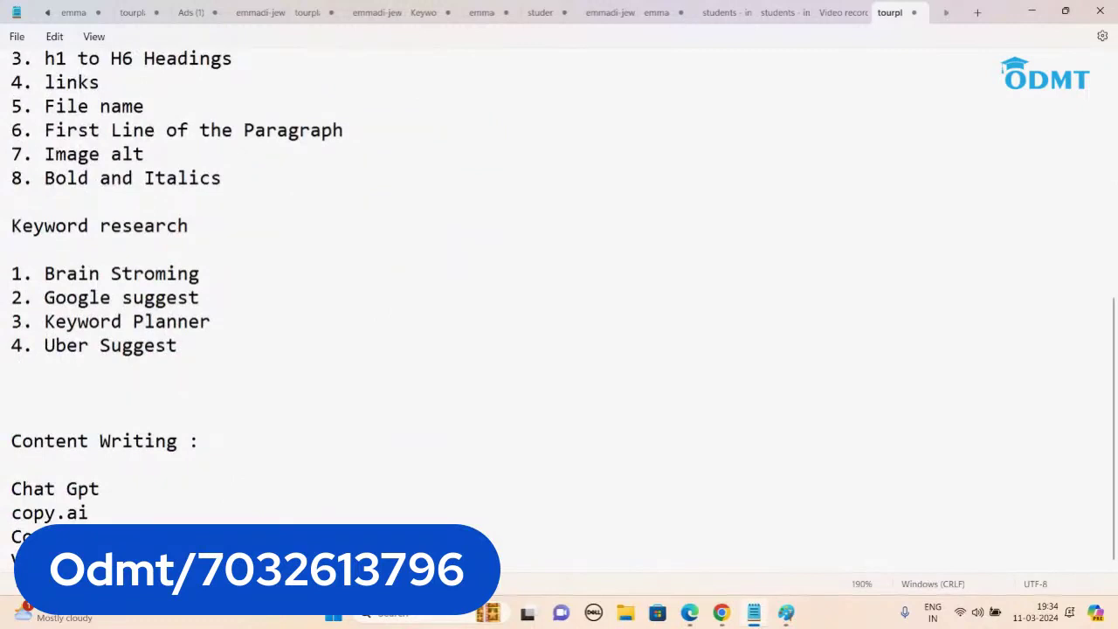
scroll(560, 315, "down", 2)
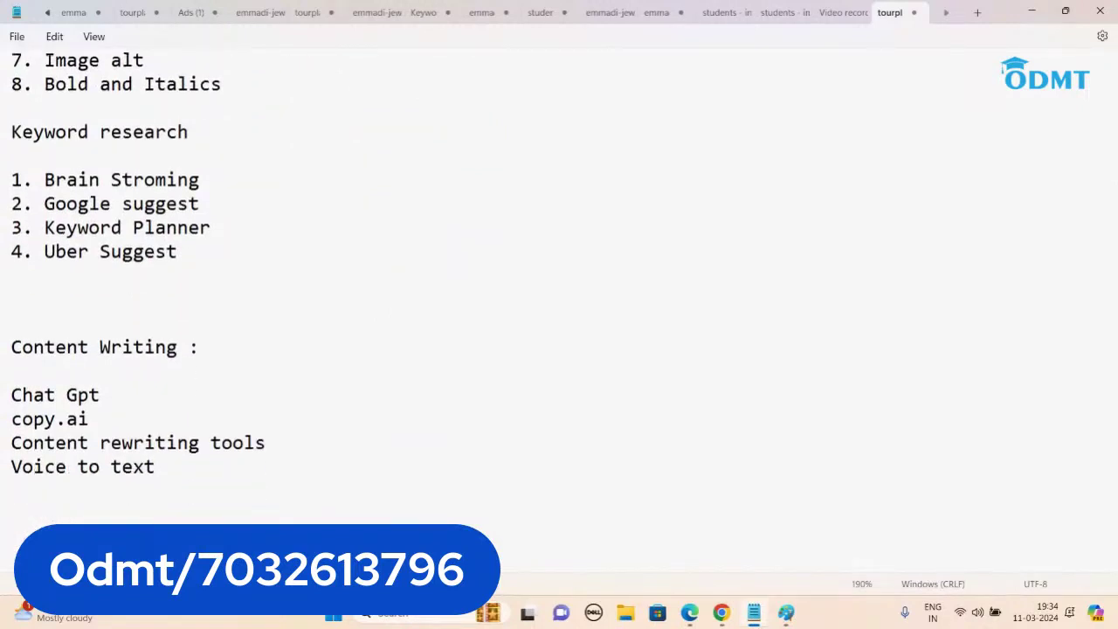